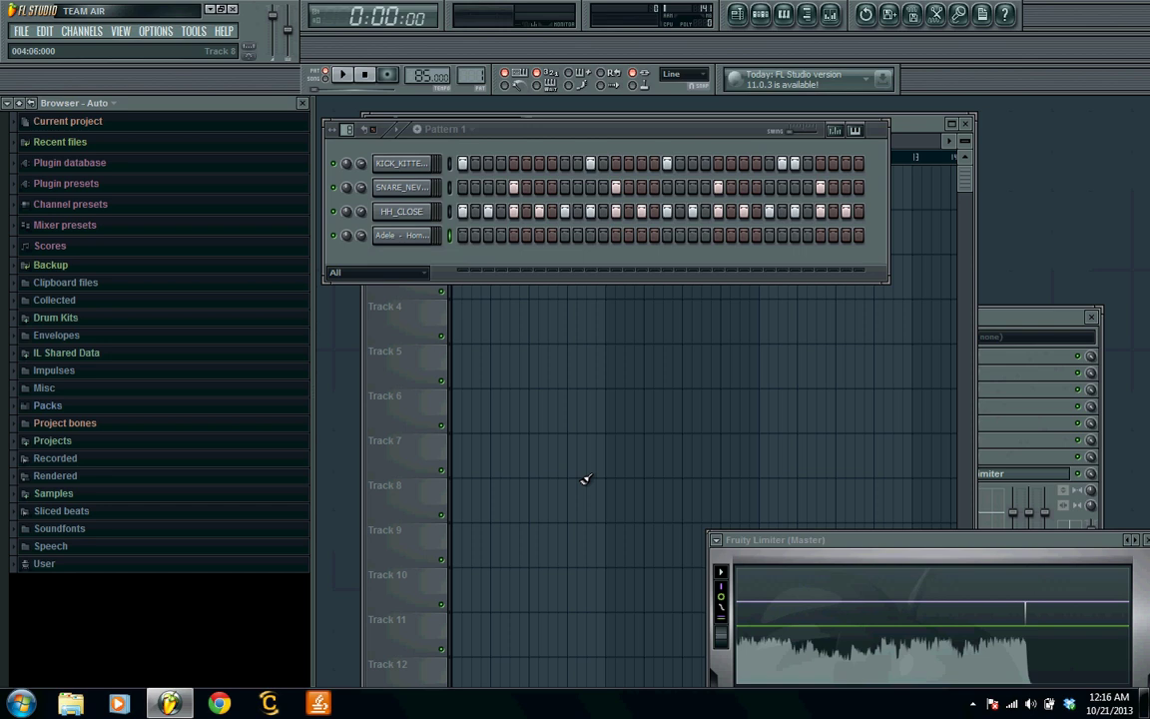
Audition the Adele - Hometown glory_5 sample, and play the drum pattern briefly
{"action": "left_click", "coordinate": [392, 236]}
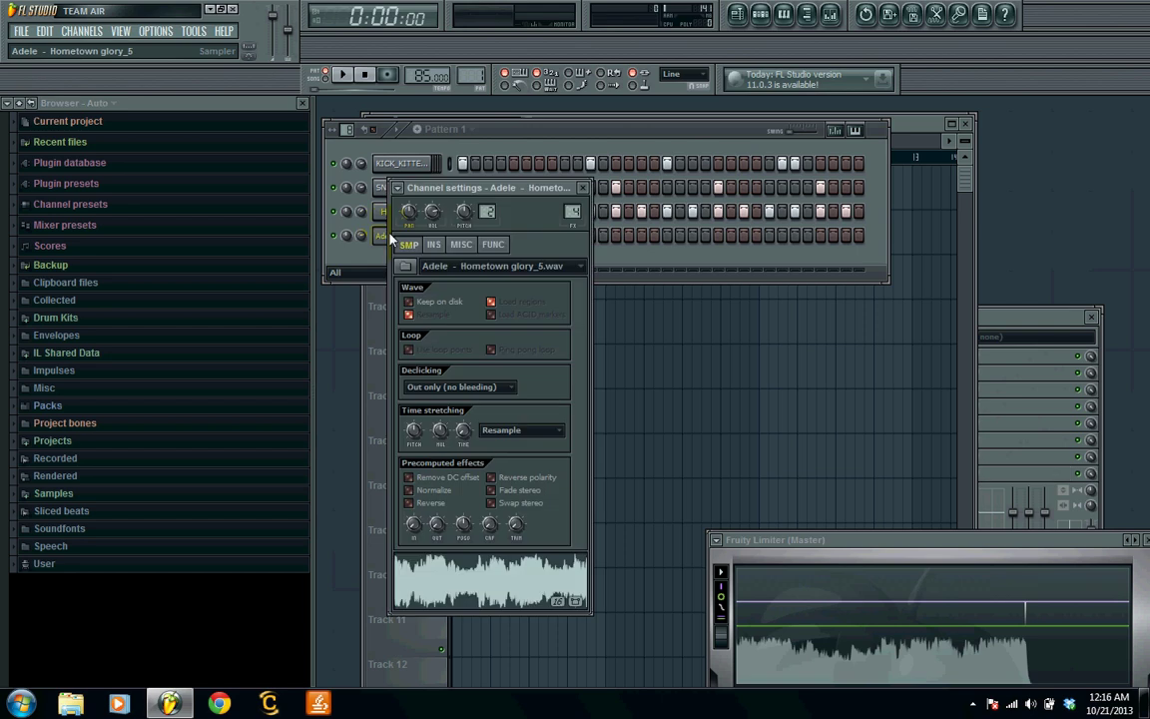
{"action": "left_click", "coordinate": [486, 573]}
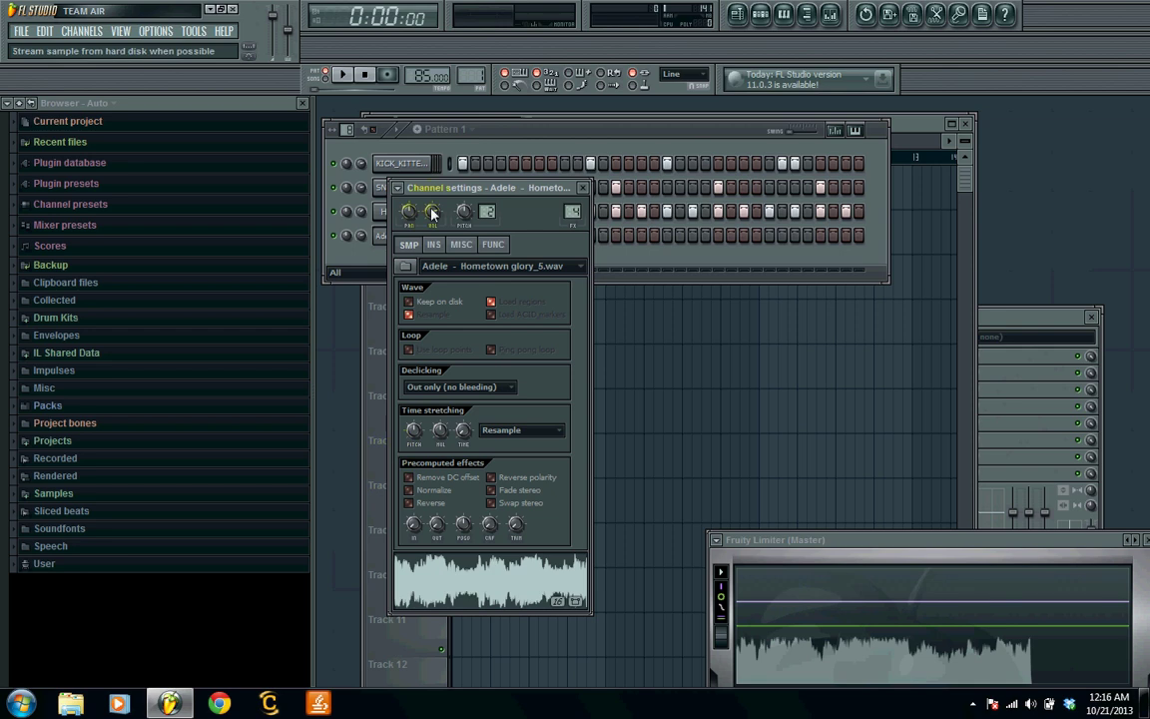
{"action": "left_click", "coordinate": [530, 138]}
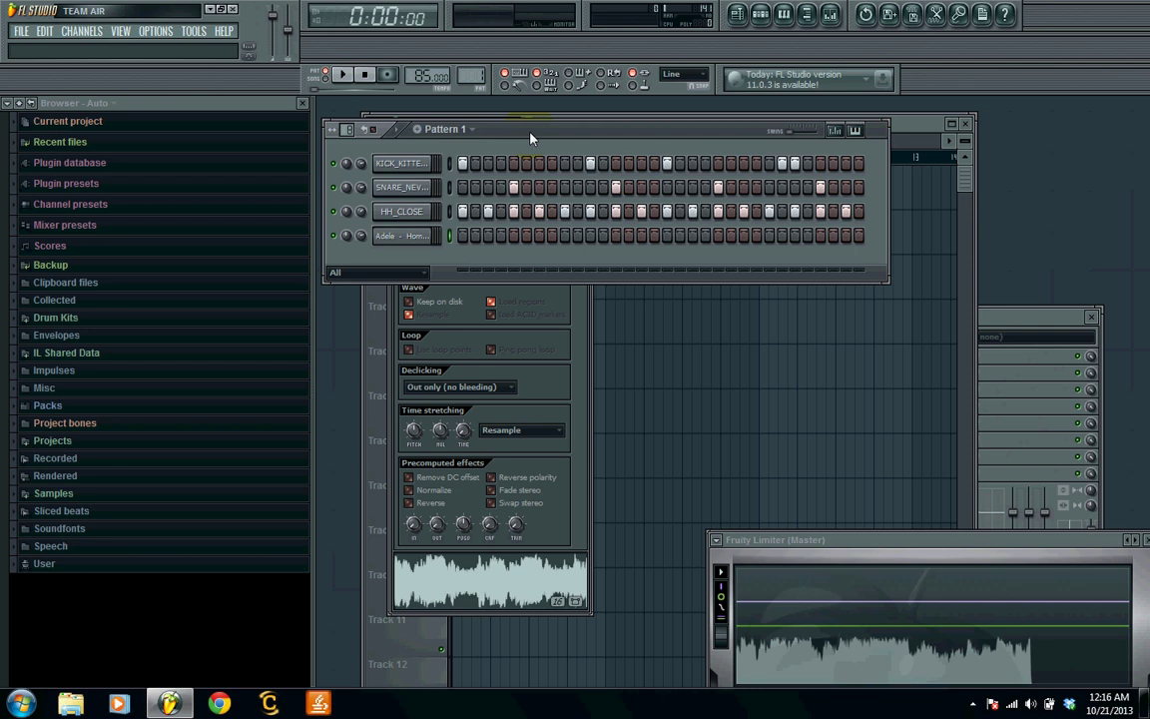
{"action": "key", "text": "space"}
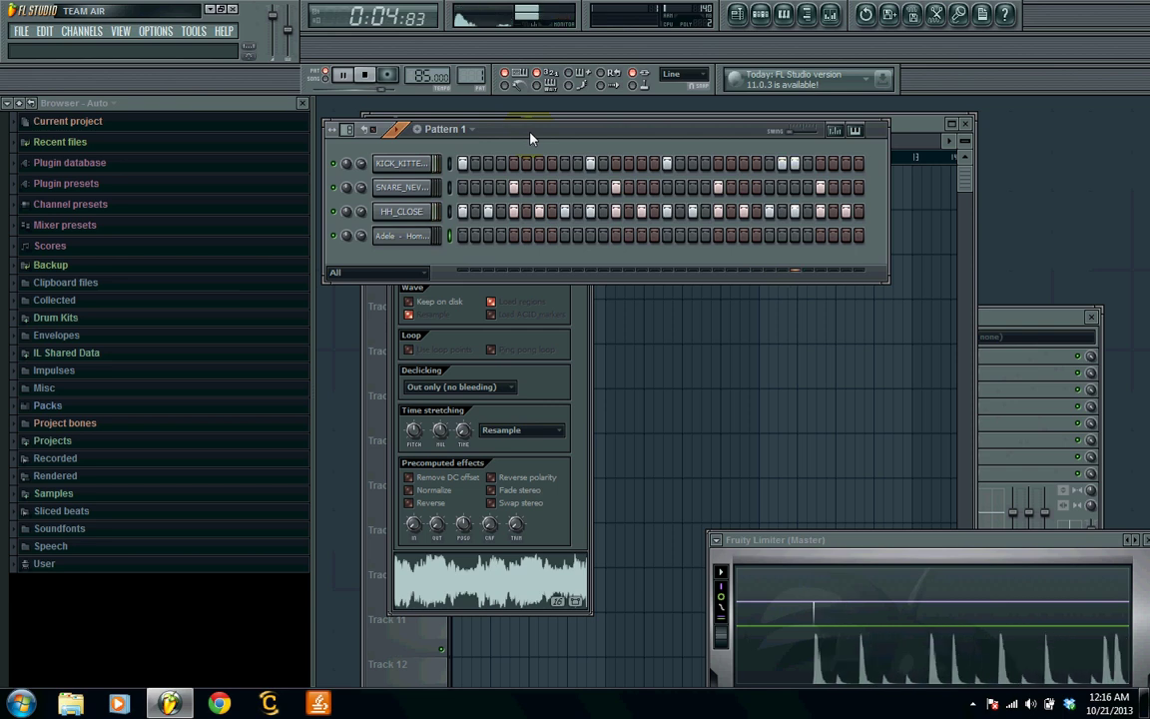
{"action": "key", "text": "space"}
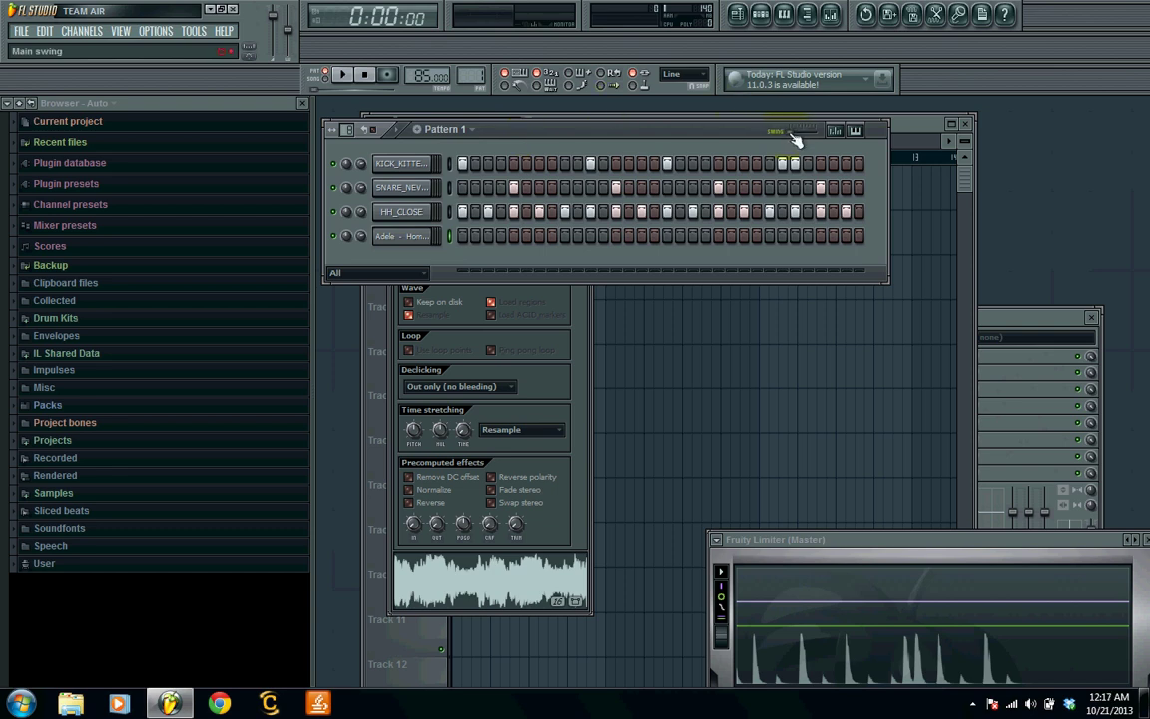
Adjust the main swing of Pattern 1 during playback, settle on 21%, and stop playback
{"action": "left_click_drag", "start_coordinate": [797, 136], "coordinate": [802, 136]}
{"action": "key", "text": "space"}
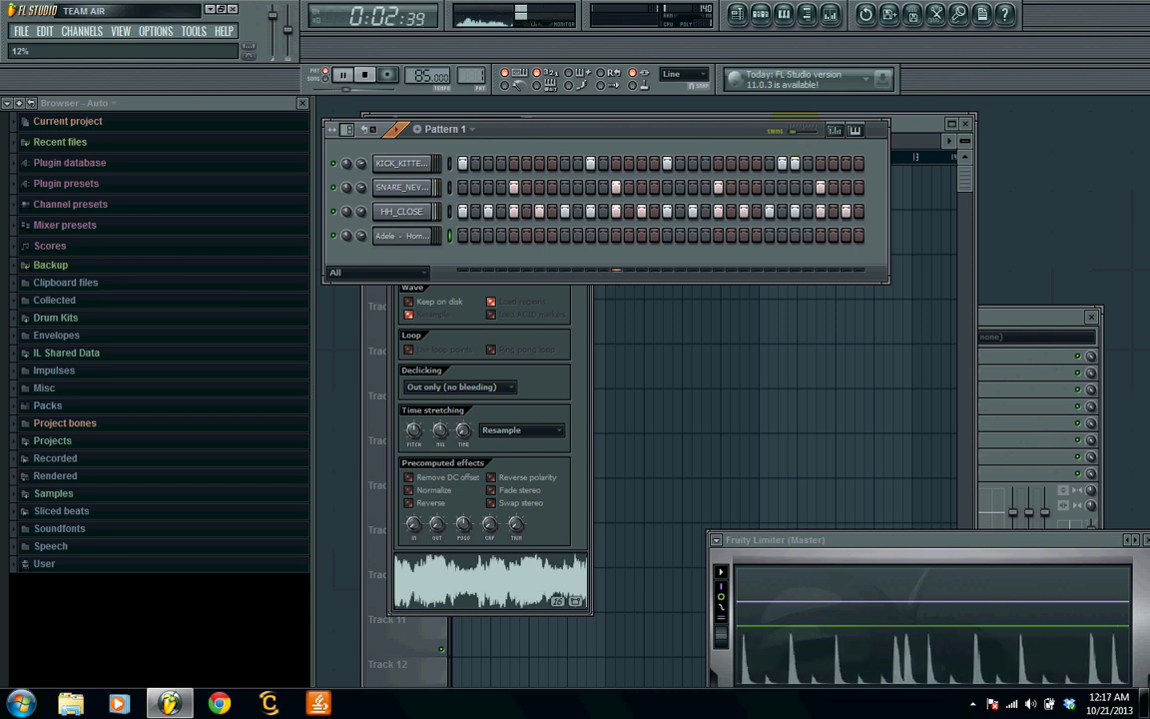
{"action": "left_click_drag", "start_coordinate": [792, 131], "coordinate": [814, 131]}
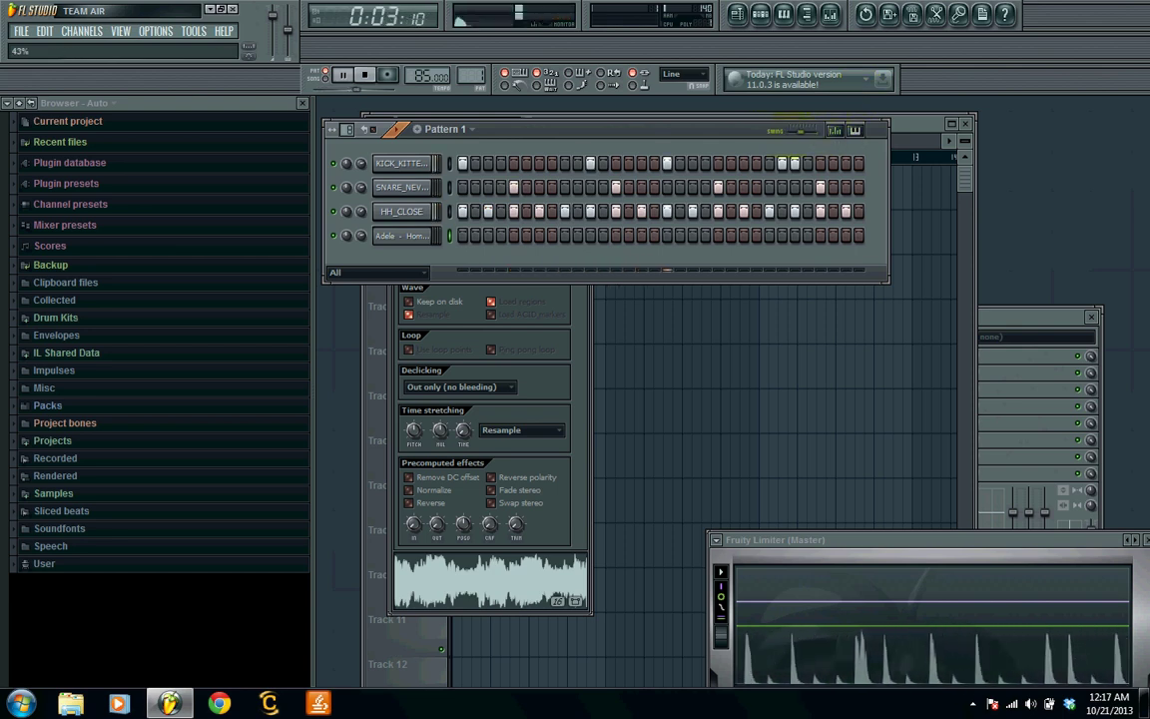
{"action": "left_click_drag", "start_coordinate": [801, 131], "coordinate": [799, 138]}
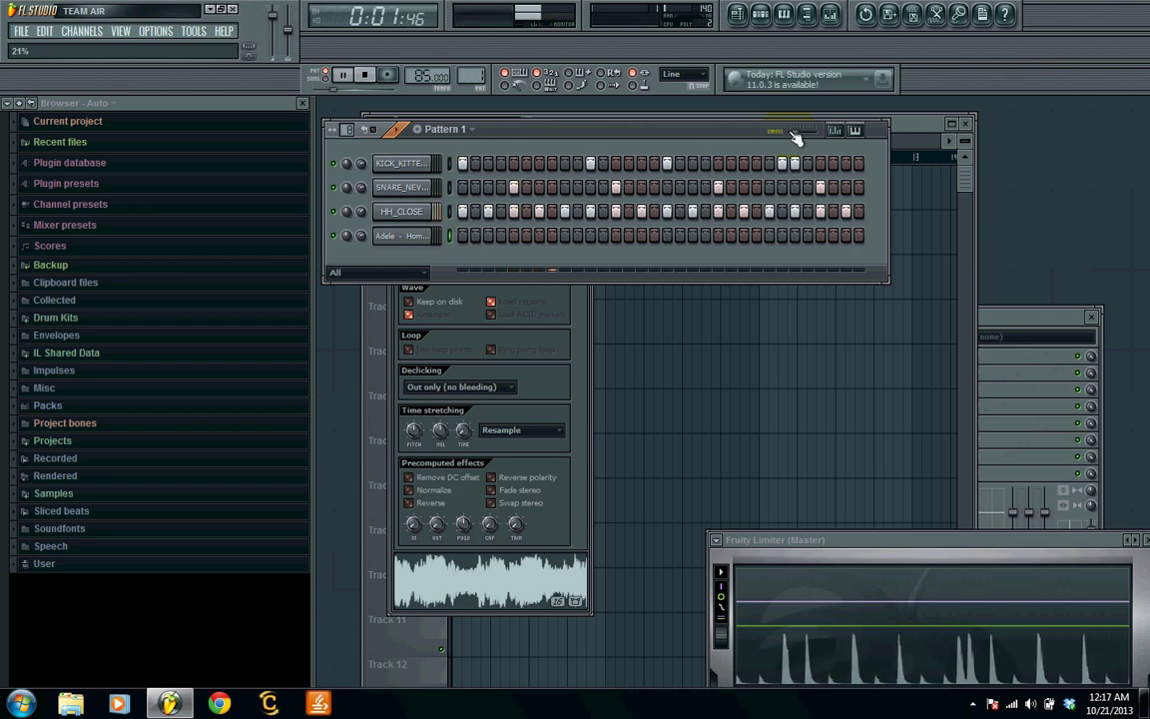
{"action": "key", "text": "space"}
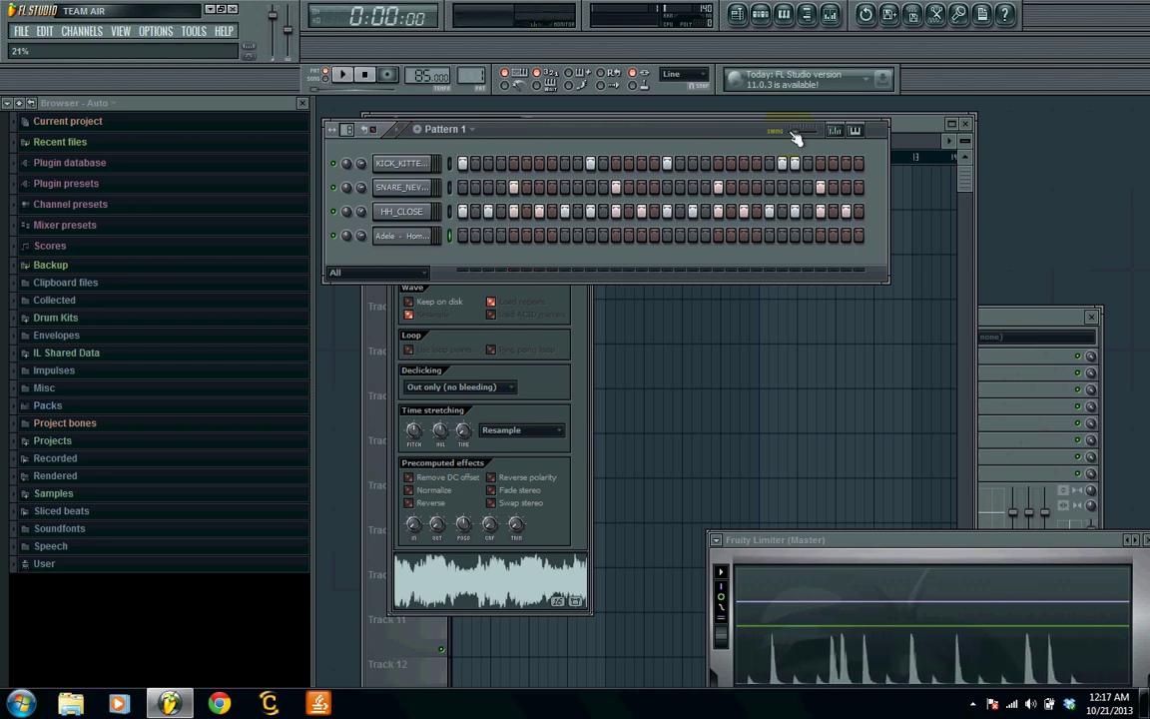
Insert a Slicex channel at the Adele sample channel and move its window clear of the channel names
{"action": "right_click", "coordinate": [402, 236]}
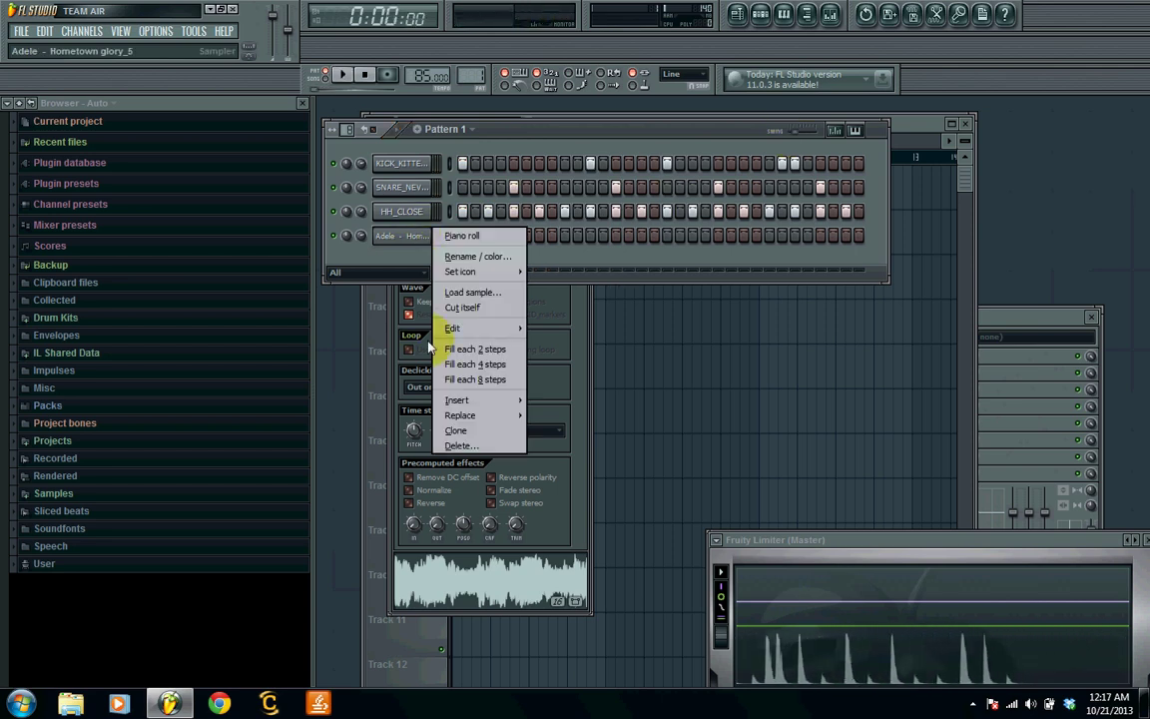
{"action": "mouse_move", "coordinate": [458, 400]}
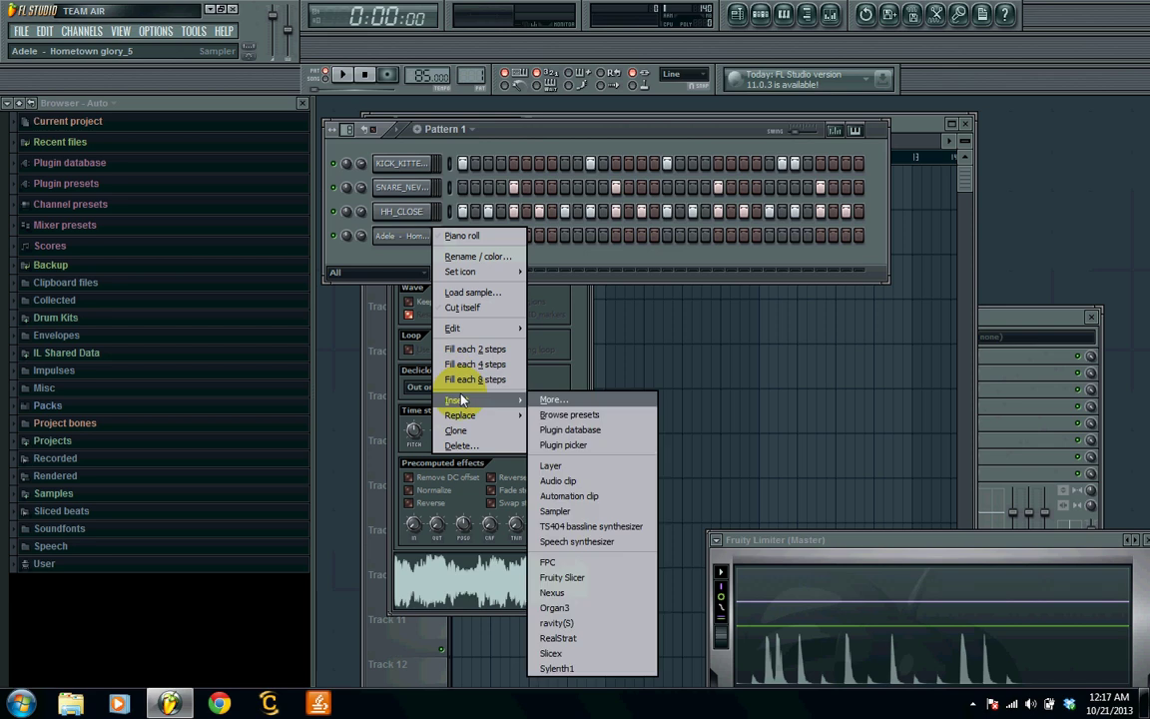
{"action": "left_click", "coordinate": [549, 653]}
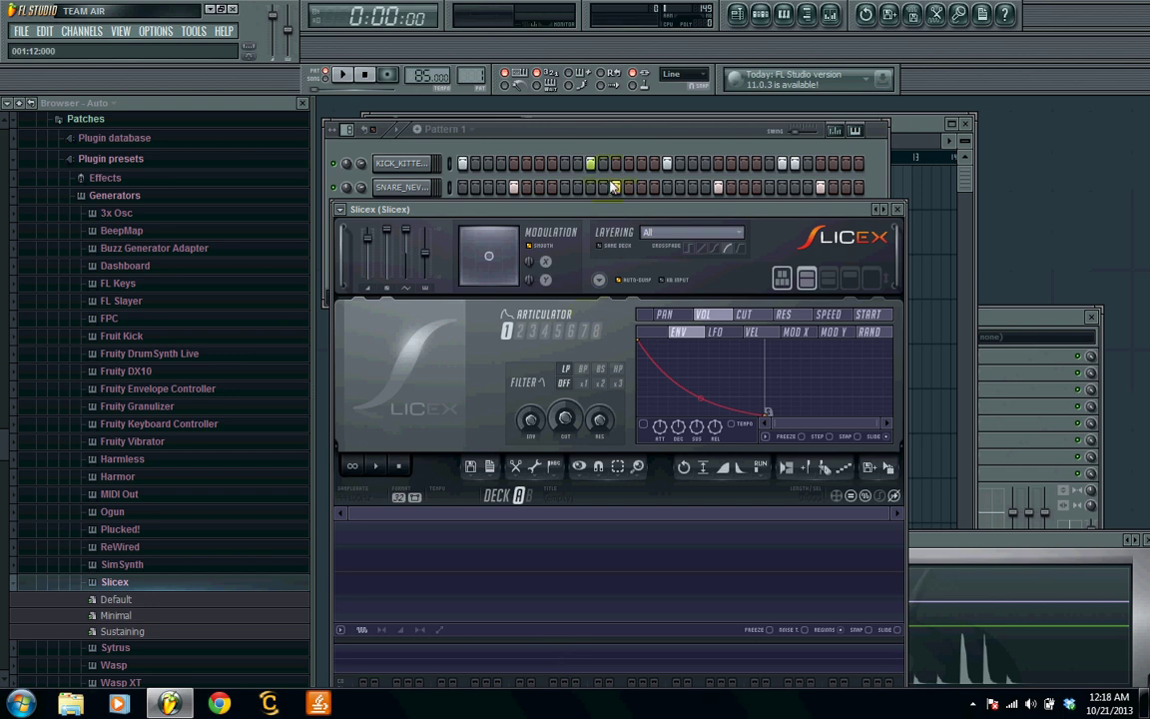
{"action": "left_click_drag", "start_coordinate": [600, 208], "coordinate": [687, 128]}
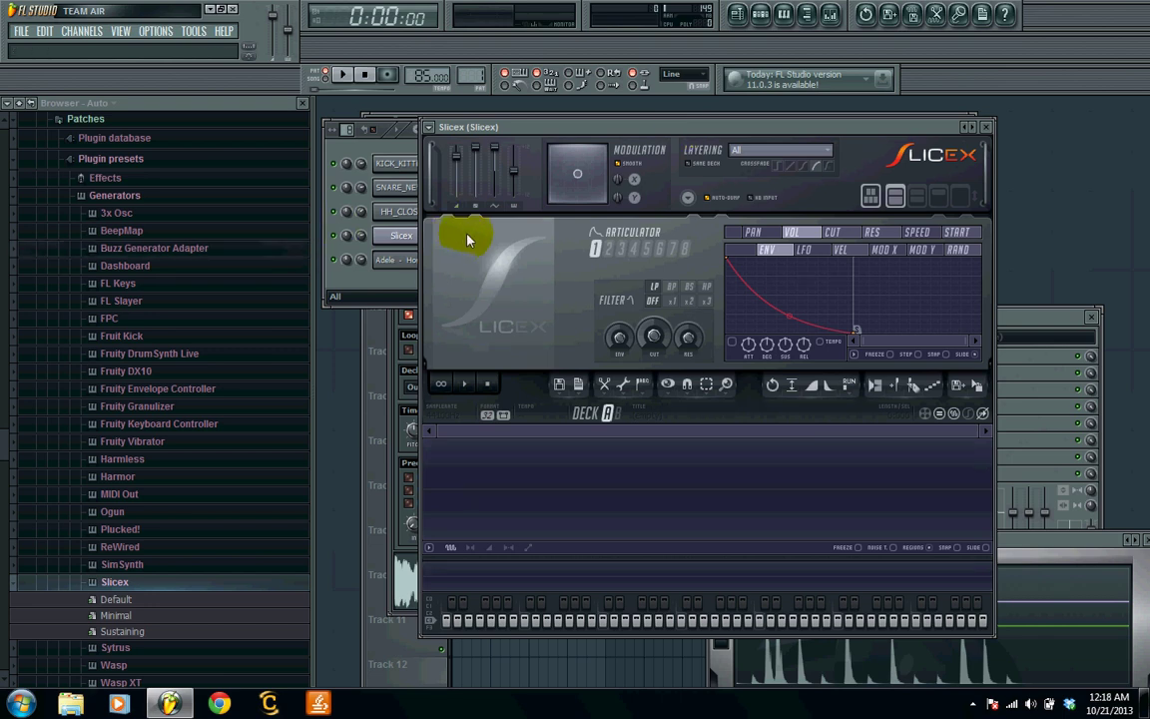
Load the Adele - Hometown glory_5 sample from its sampler channel into deck A of Slicex
{"action": "left_click", "coordinate": [385, 266]}
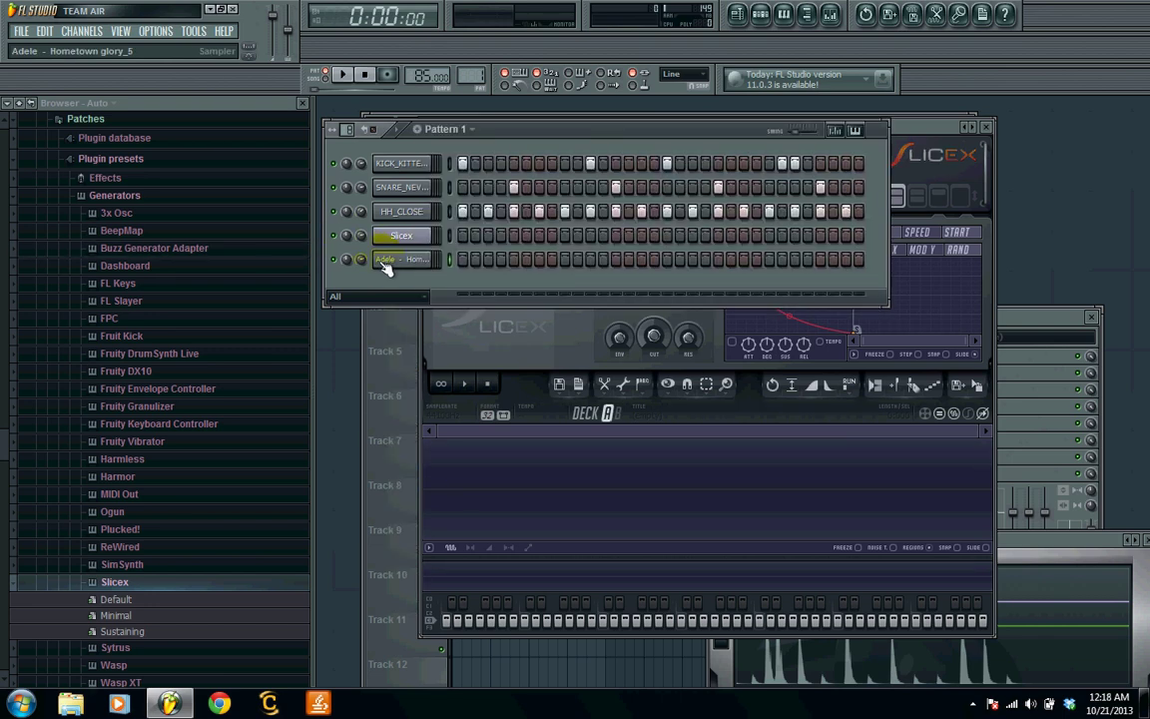
{"action": "left_click", "coordinate": [385, 266]}
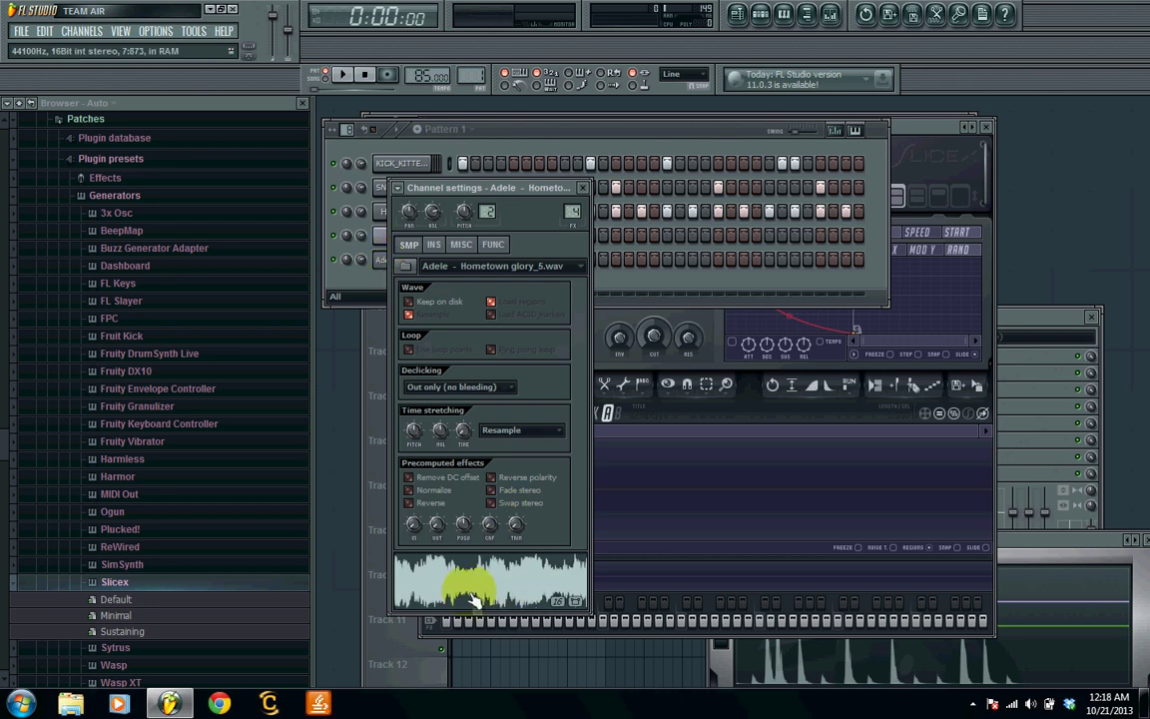
{"action": "left_click", "coordinate": [436, 584]}
{"action": "left_click_drag", "start_coordinate": [436, 584], "coordinate": [704, 493]}
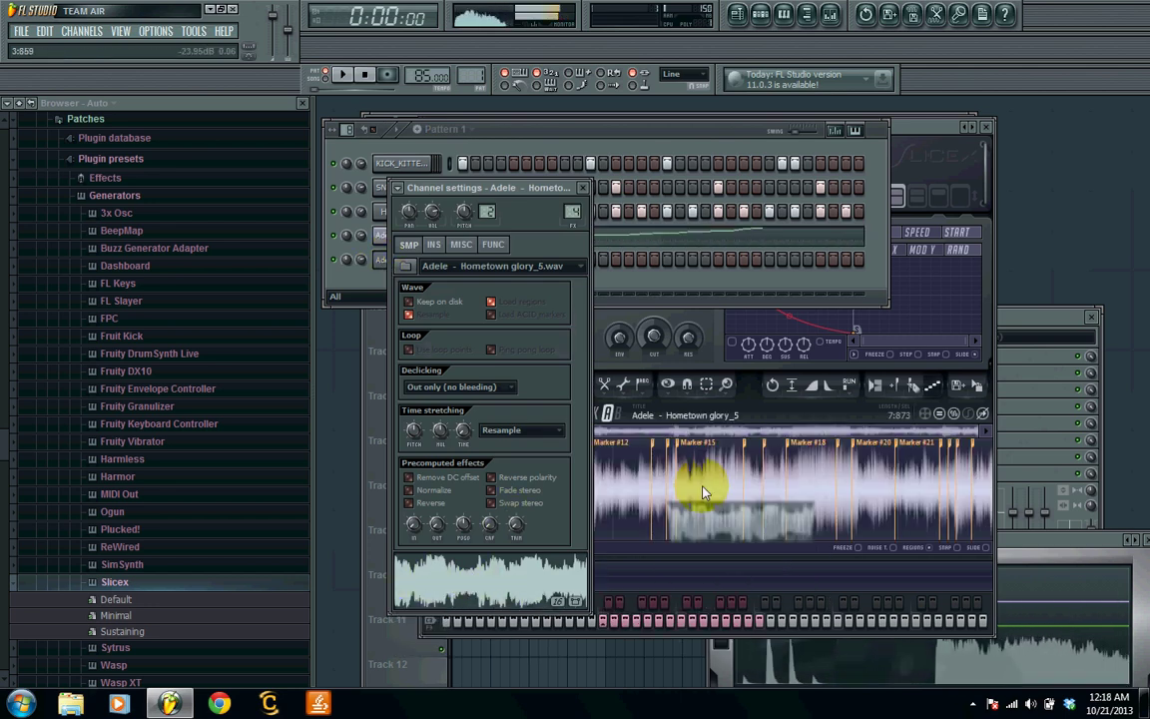
{"action": "left_click", "coordinate": [342, 75]}
{"action": "left_click", "coordinate": [365, 78]}
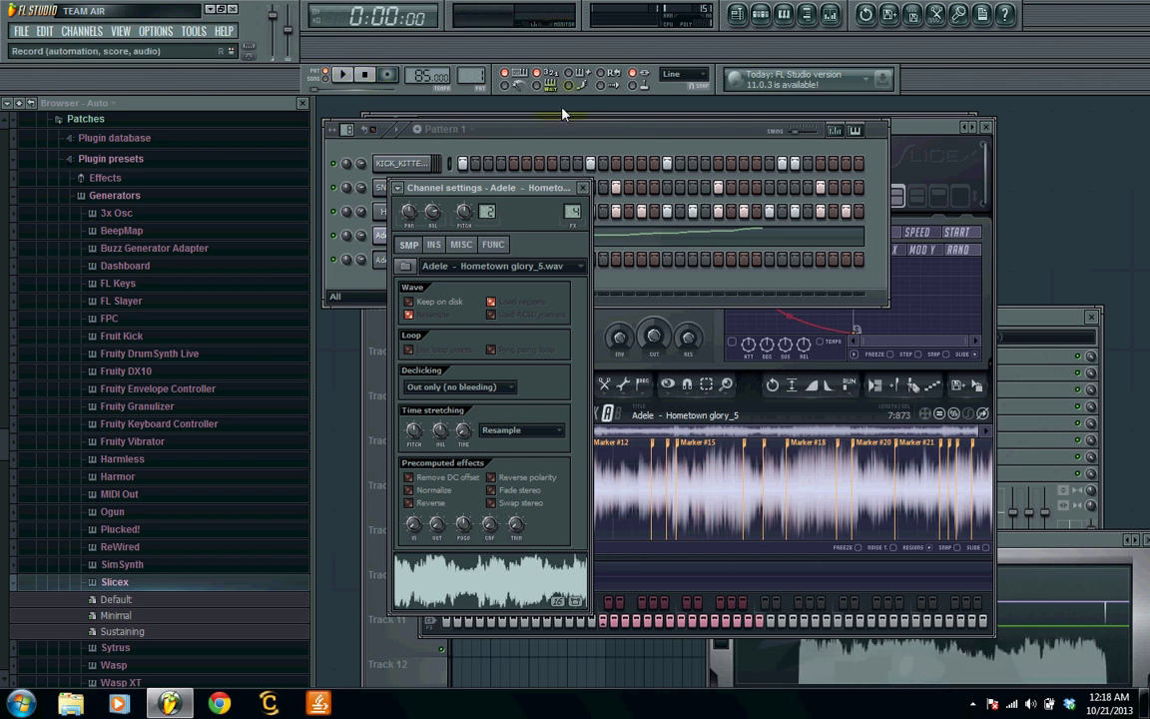
{"action": "left_click", "coordinate": [709, 135]}
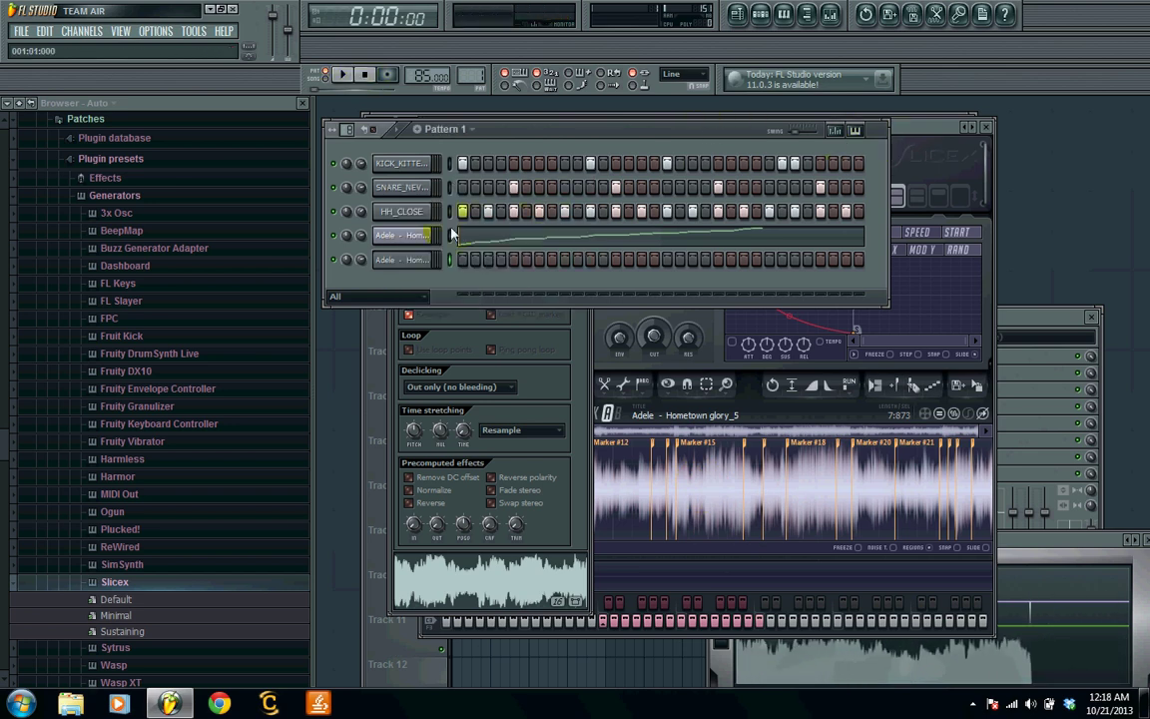
Copy the automatically placed slice notes of the Slicex channel
{"action": "left_click", "coordinate": [402, 235]}
{"action": "left_click", "coordinate": [383, 247]}
{"action": "right_click", "coordinate": [383, 245]}
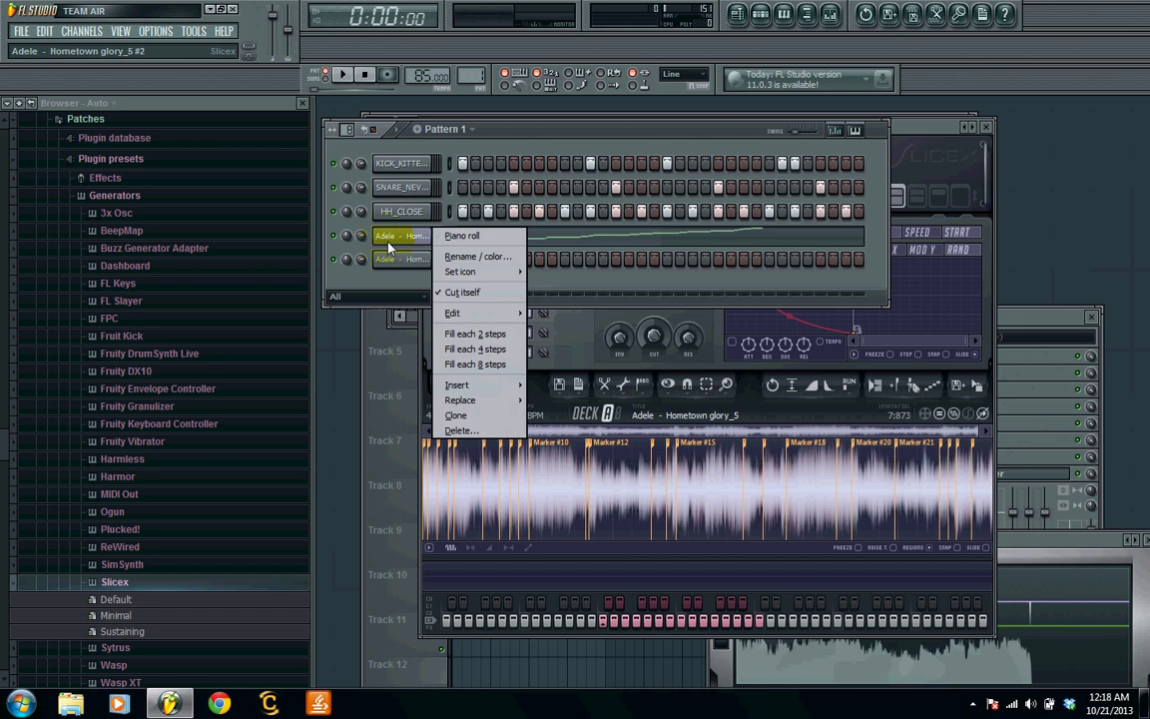
{"action": "mouse_move", "coordinate": [454, 313]}
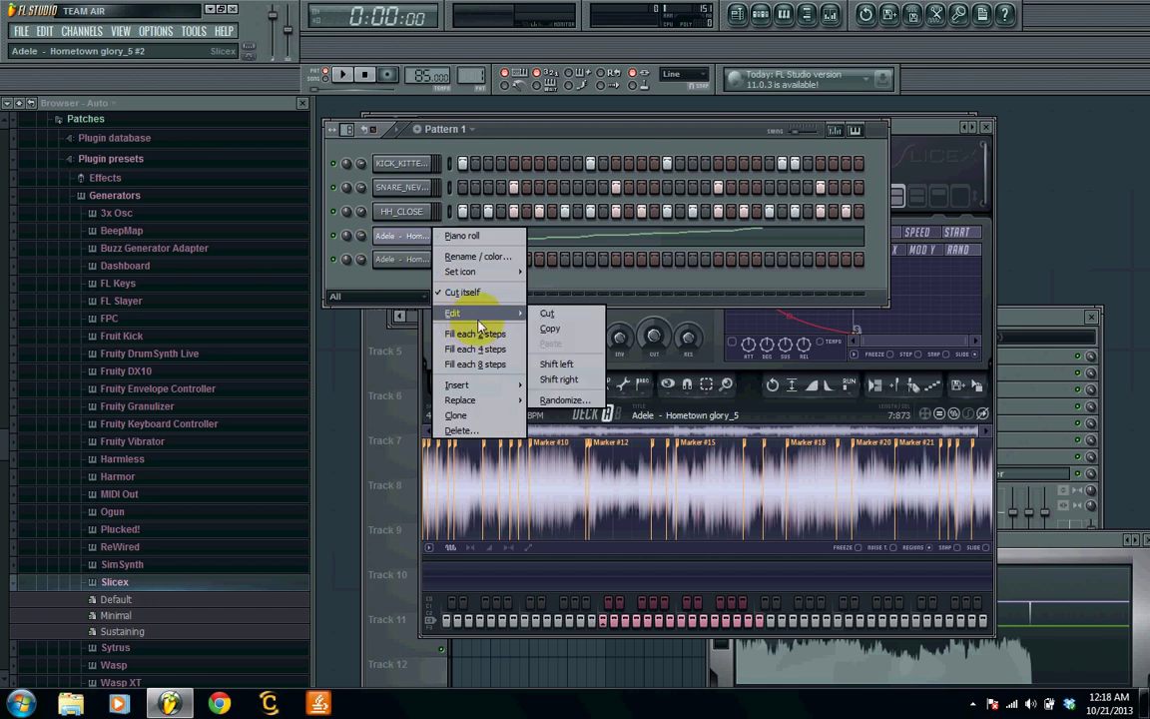
{"action": "left_click", "coordinate": [565, 326]}
Reslice the Adele sample in Slicex with medium grid-slicing and listen to the result
{"action": "left_click", "coordinate": [948, 125]}
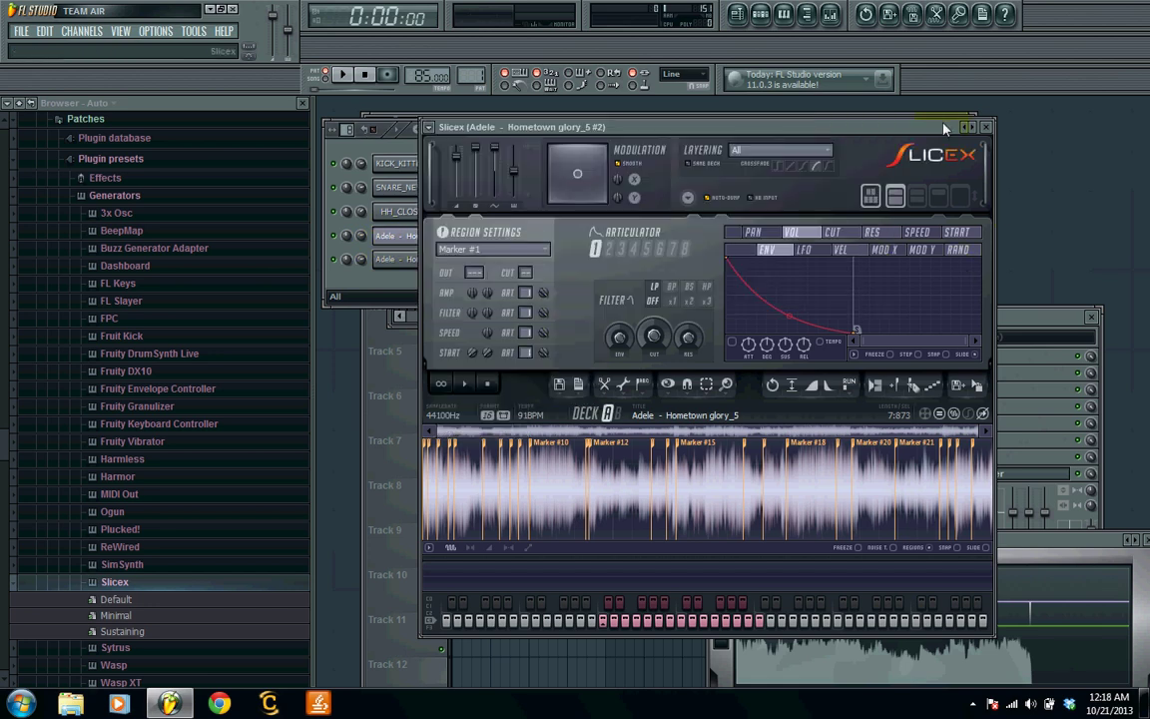
{"action": "left_click", "coordinate": [596, 511]}
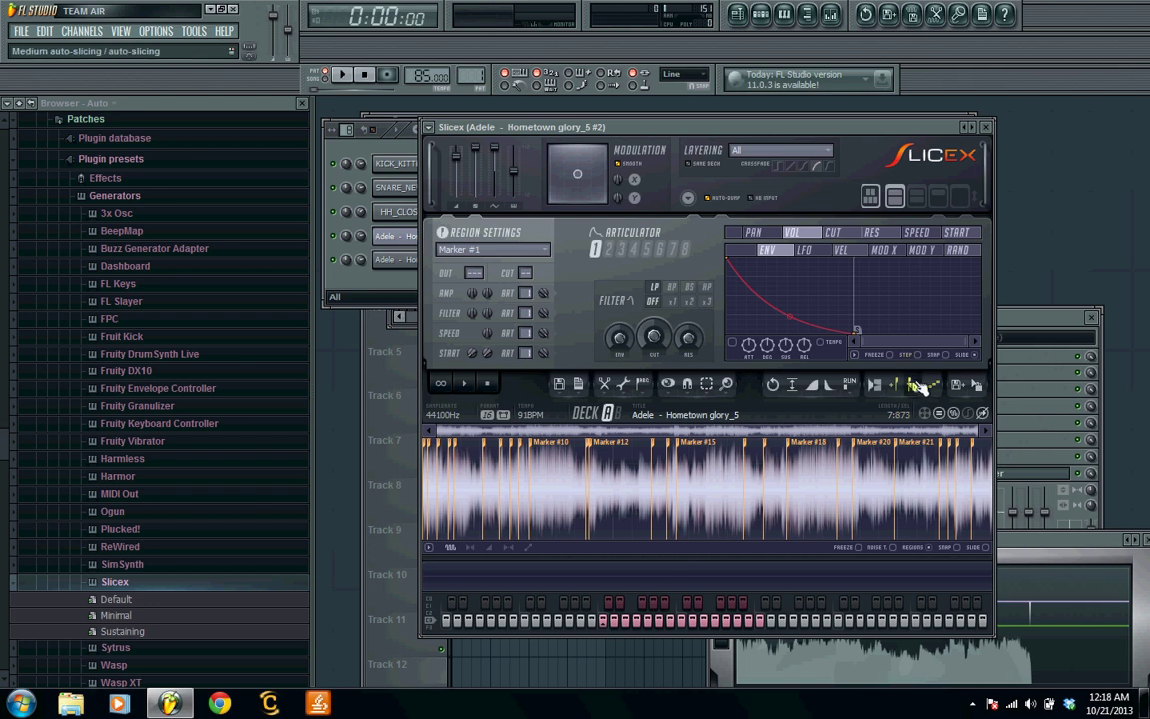
{"action": "left_click", "coordinate": [915, 389]}
{"action": "right_click", "coordinate": [915, 390]}
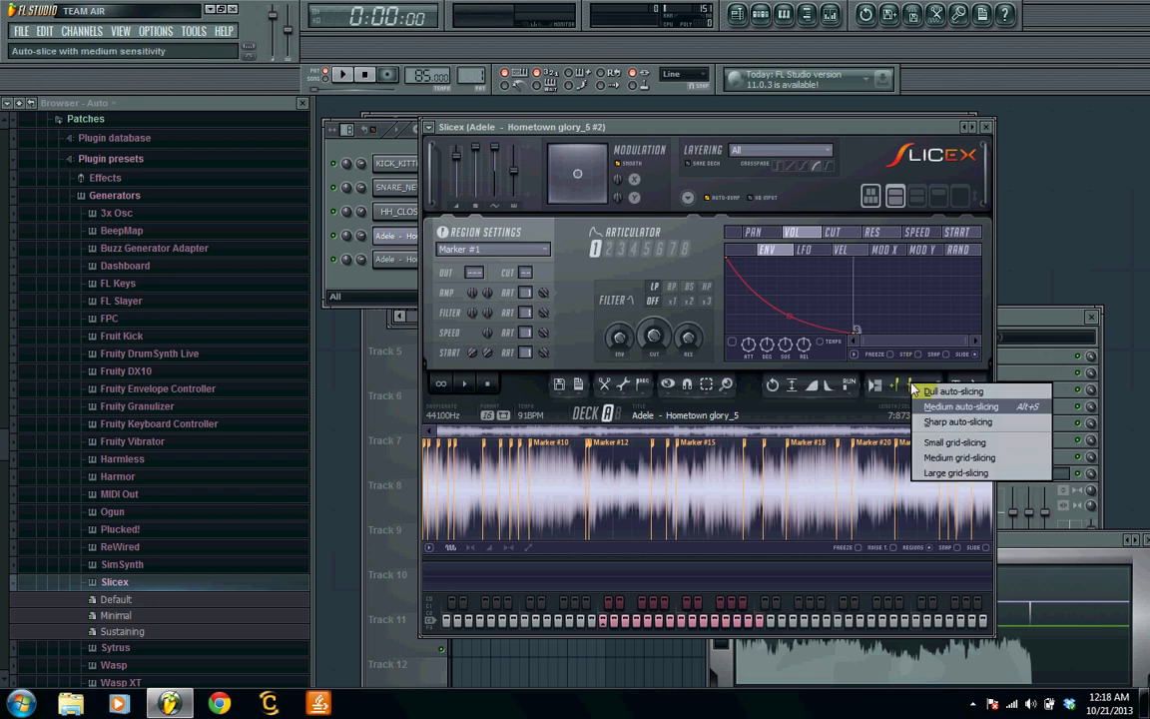
{"action": "left_click", "coordinate": [986, 458]}
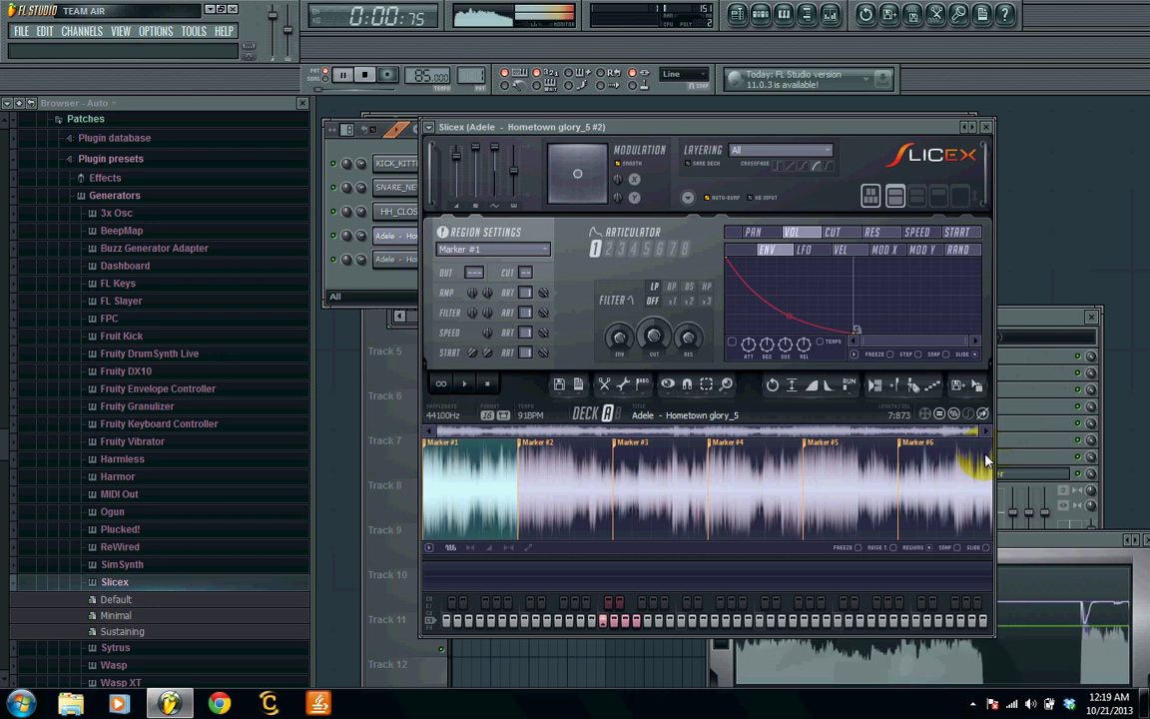
{"action": "key", "text": "space"}
Cut the automatically placed slice notes from the Slicex channel in Pattern 1
{"action": "left_click", "coordinate": [400, 236]}
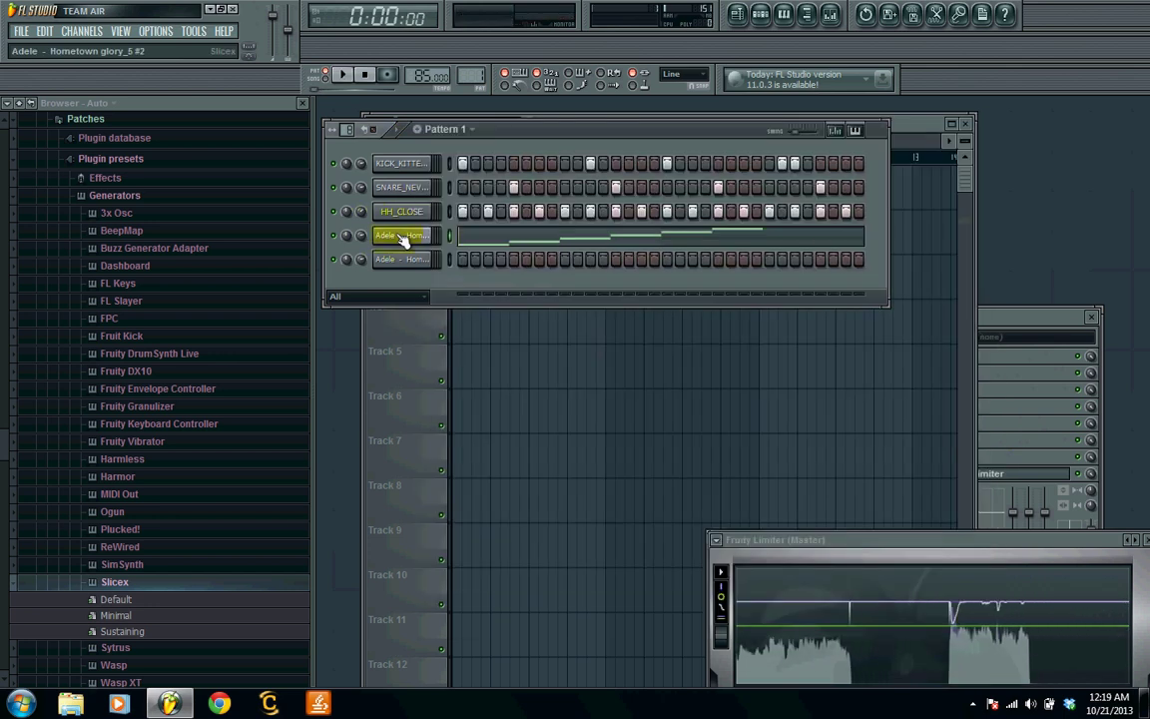
{"action": "right_click", "coordinate": [405, 236]}
{"action": "mouse_move", "coordinate": [494, 314]}
{"action": "left_click", "coordinate": [548, 316]}
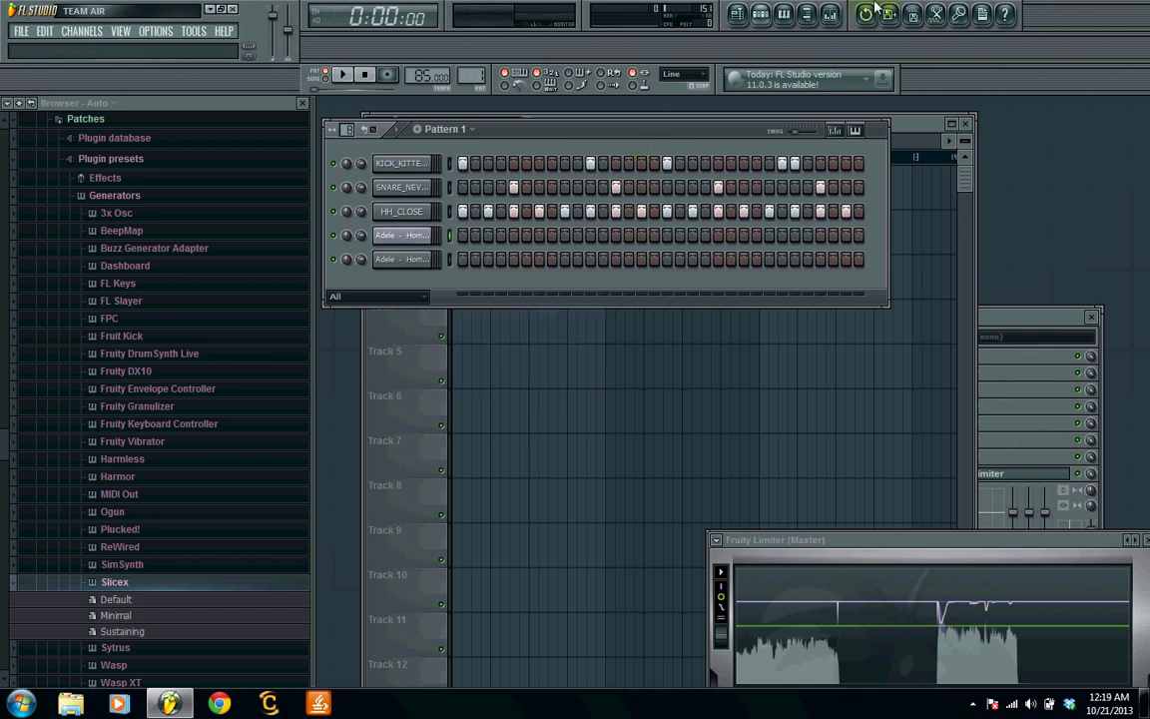
{"action": "left_click", "coordinate": [736, 13]}
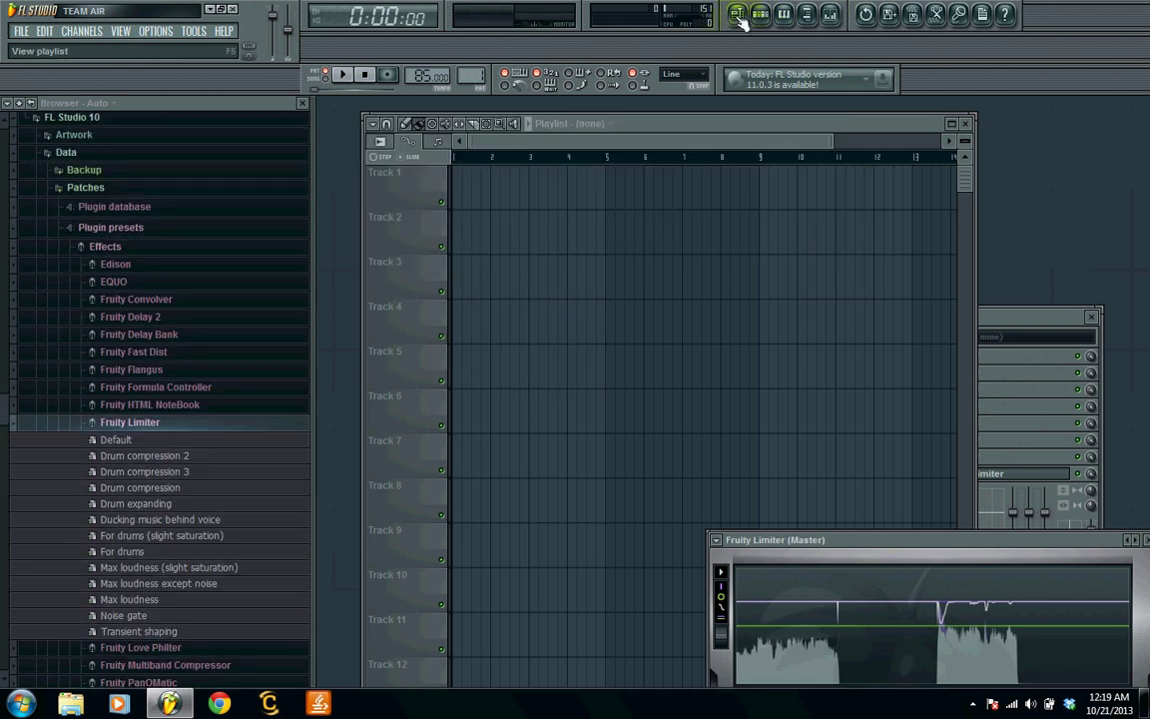
{"action": "left_click", "coordinate": [736, 13]}
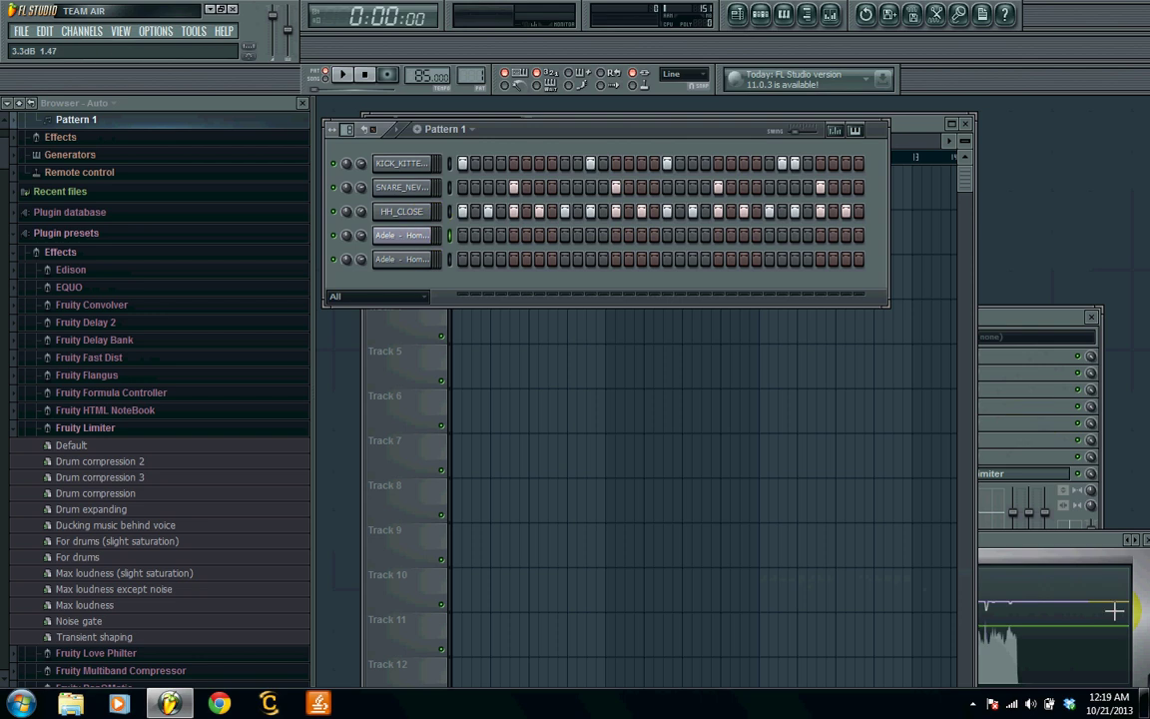
Reopen Slicex and audition its slices in different orders, including markers 1, 2, 3 and 5
{"action": "left_click", "coordinate": [408, 236]}
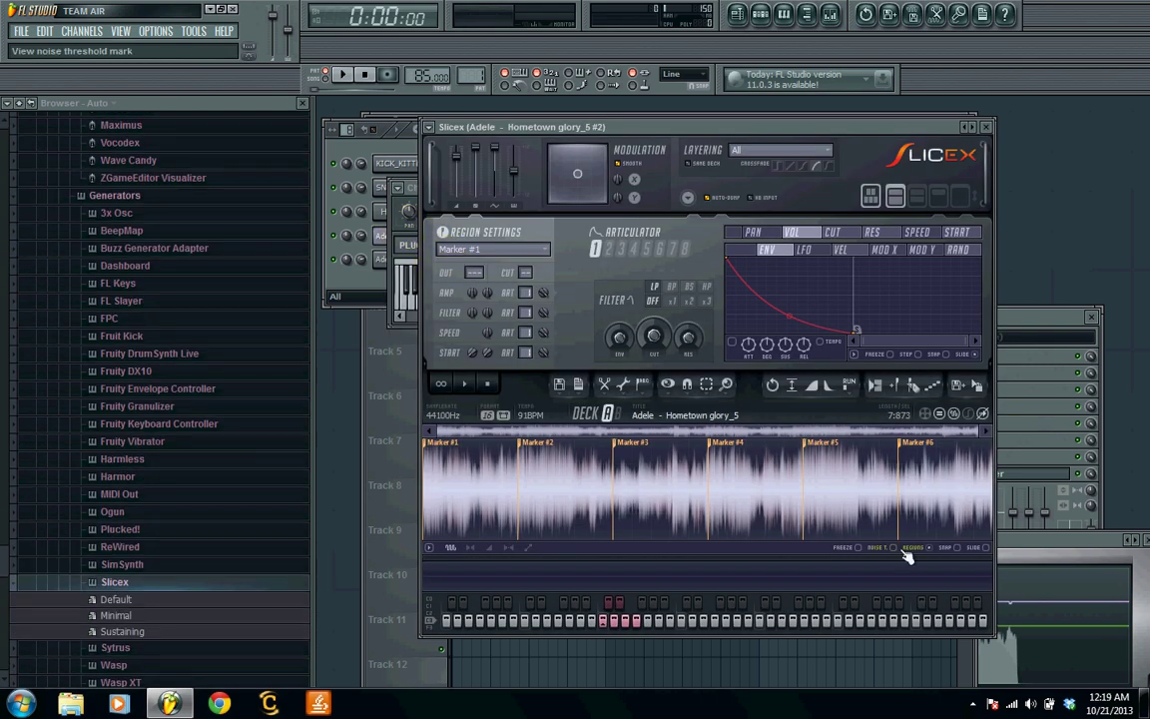
{"action": "key", "text": "z"}
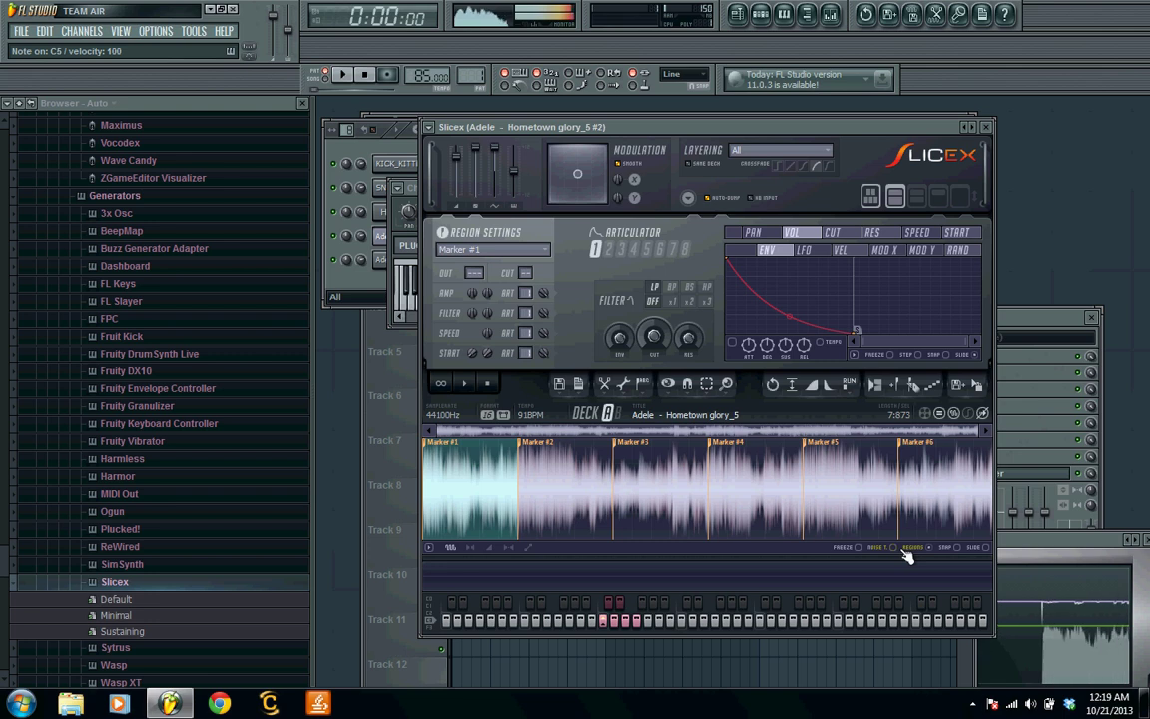
{"action": "left_click", "coordinate": [499, 514]}
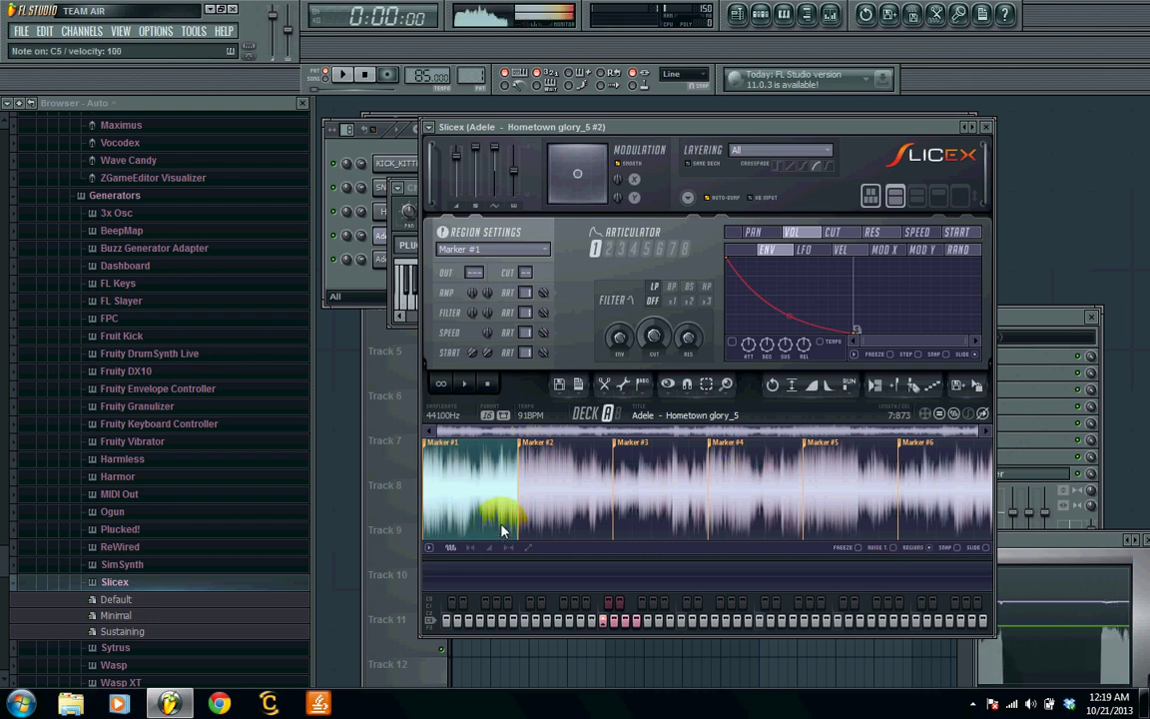
{"action": "key", "text": "s"}
{"action": "key", "text": "c"}
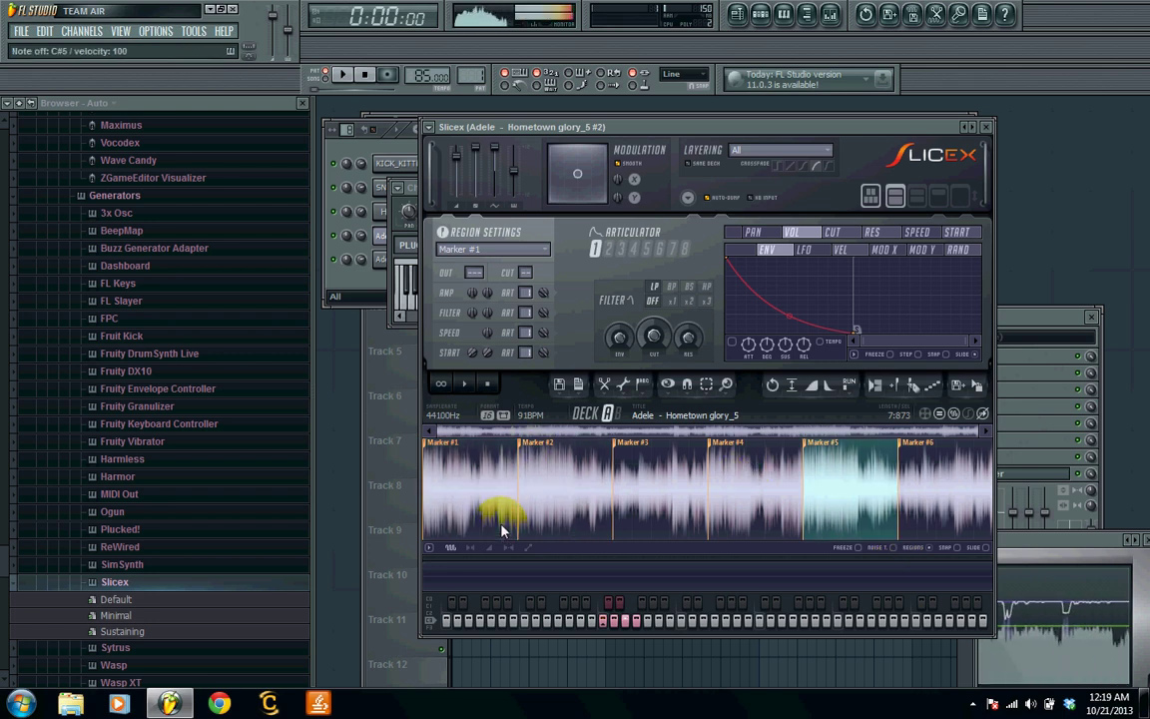
{"action": "key", "text": "s"}
{"action": "key", "text": "z"}
{"action": "key", "text": "s"}
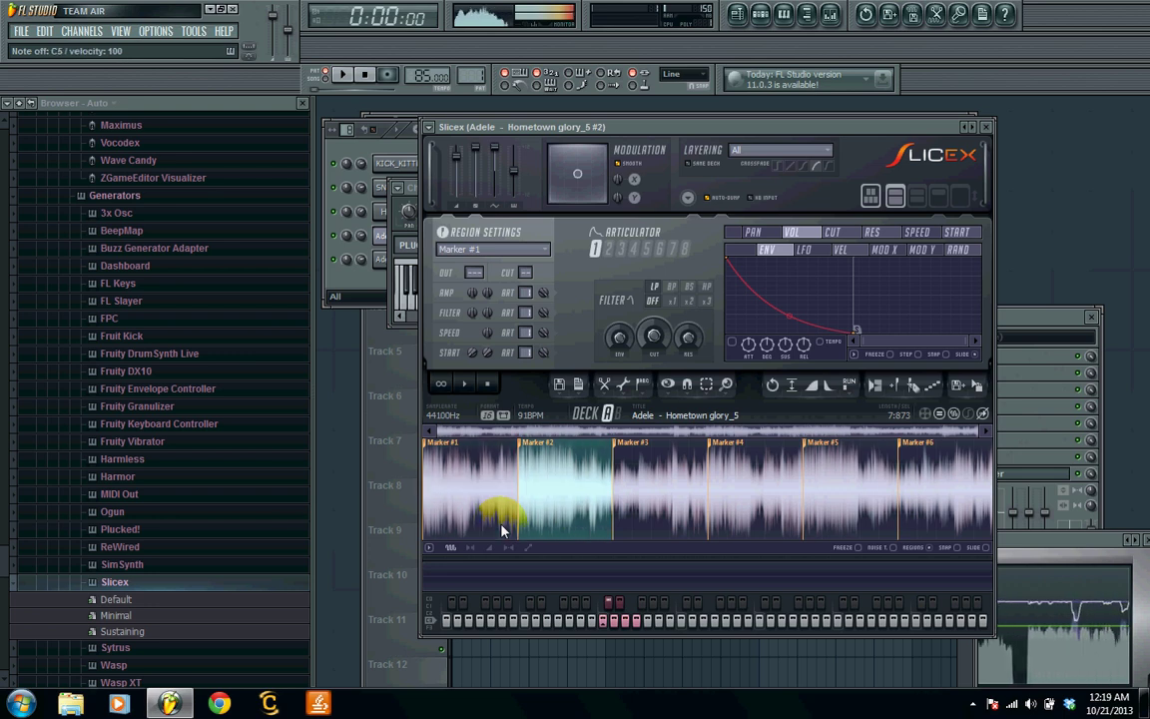
{"action": "key", "text": "c"}
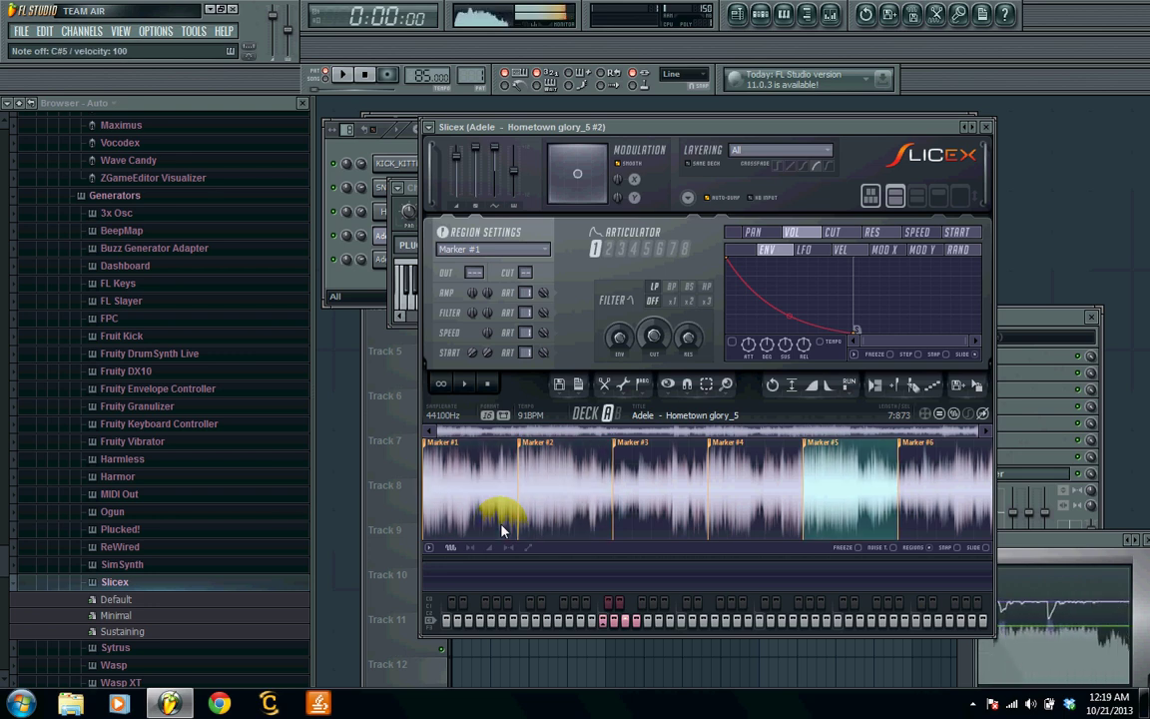
{"action": "key", "text": "z"}
{"action": "key", "text": "s"}
{"action": "key", "text": "x"}
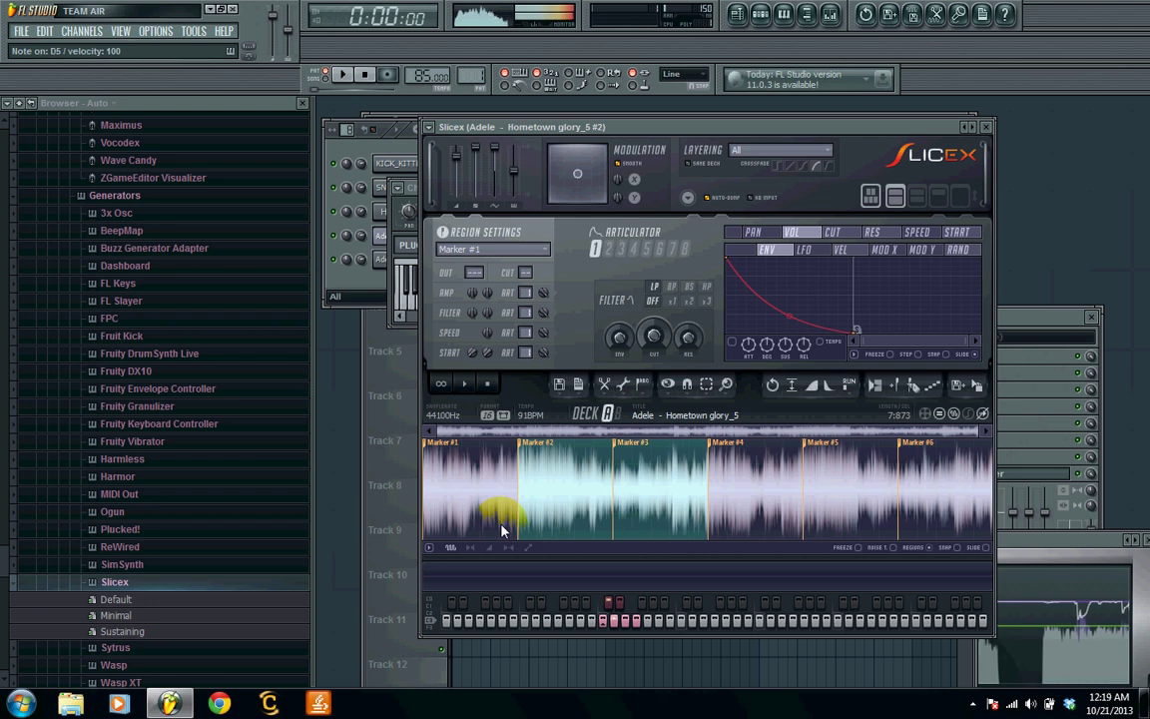
Audition the Slicex slices in further orders, including markers 1, 2, 4, 5 and 6
{"action": "key", "text": "c"}
{"action": "key", "text": "v"}
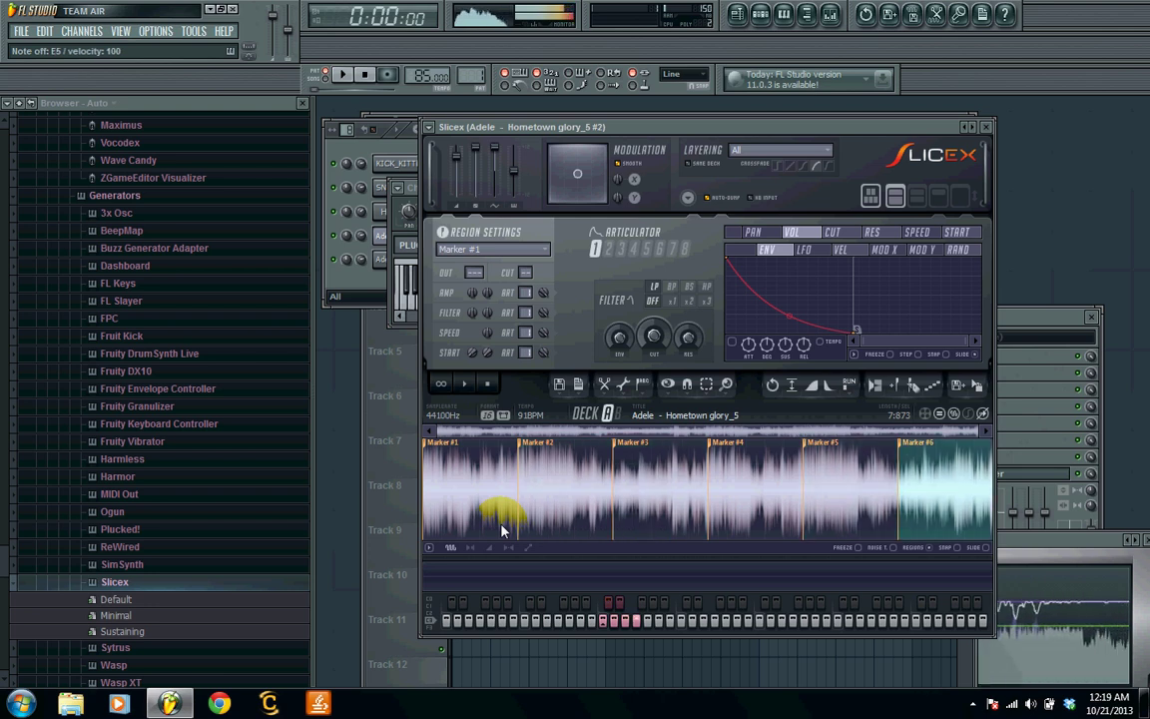
{"action": "key", "text": "d"}
{"action": "key", "text": "v"}
{"action": "key", "text": "s"}
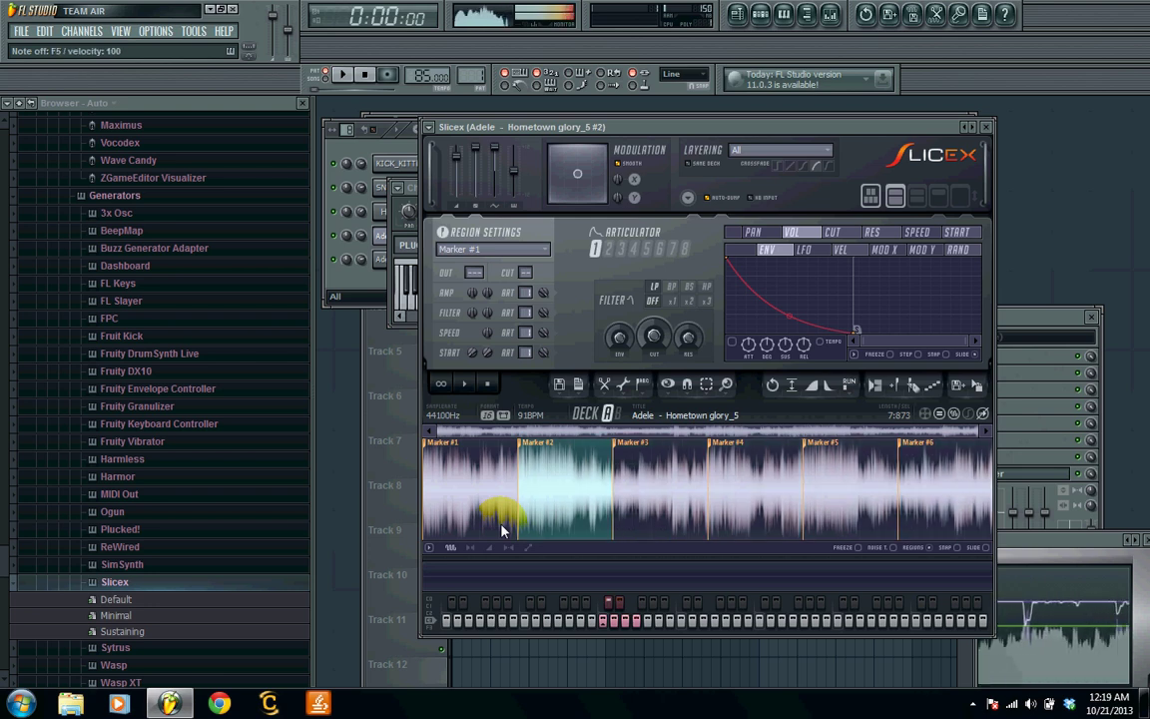
{"action": "key", "text": "z"}
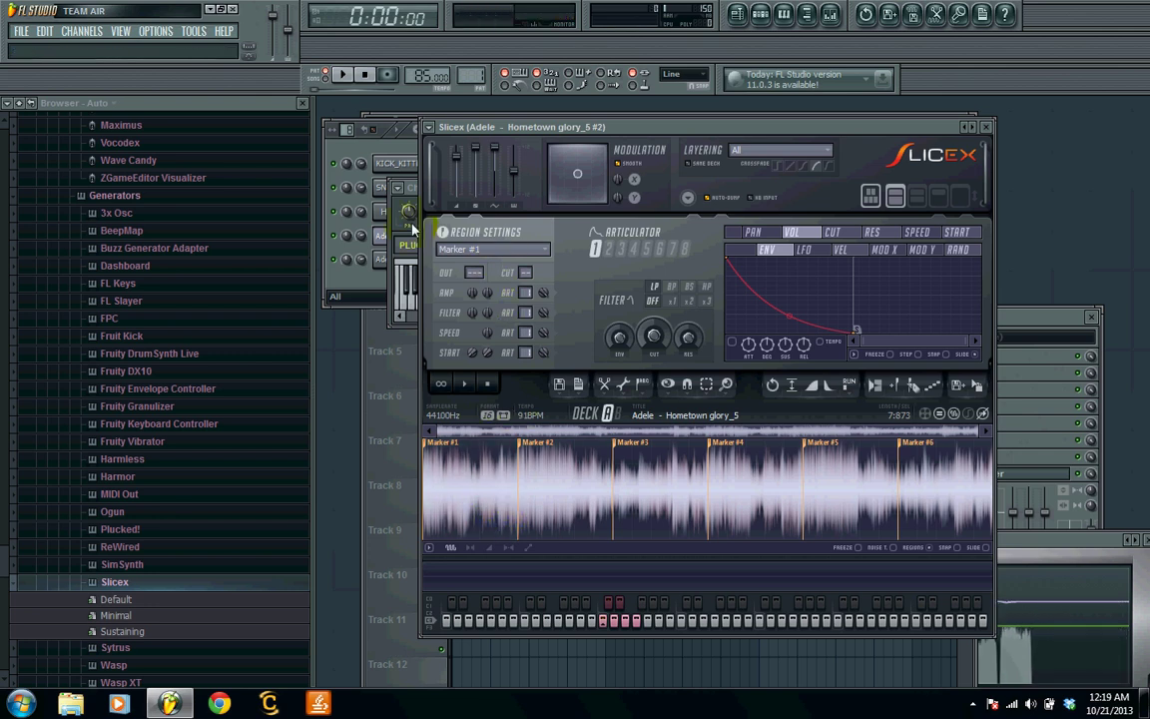
Lower the Slicex channel's volume to 36% and rehearse its slices live over the Pattern 1 drums
{"action": "left_click", "coordinate": [381, 241]}
{"action": "scroll", "coordinate": [380, 241], "scroll_direction": "down", "scroll_amount": 3}
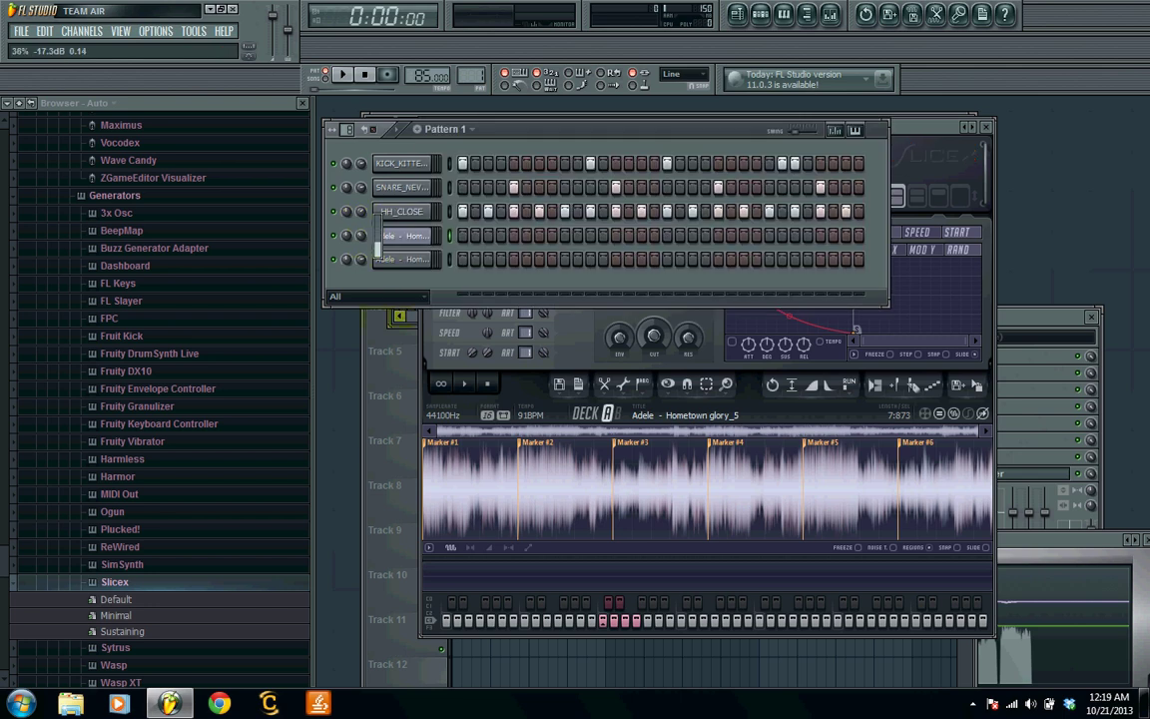
{"action": "left_click", "coordinate": [349, 77]}
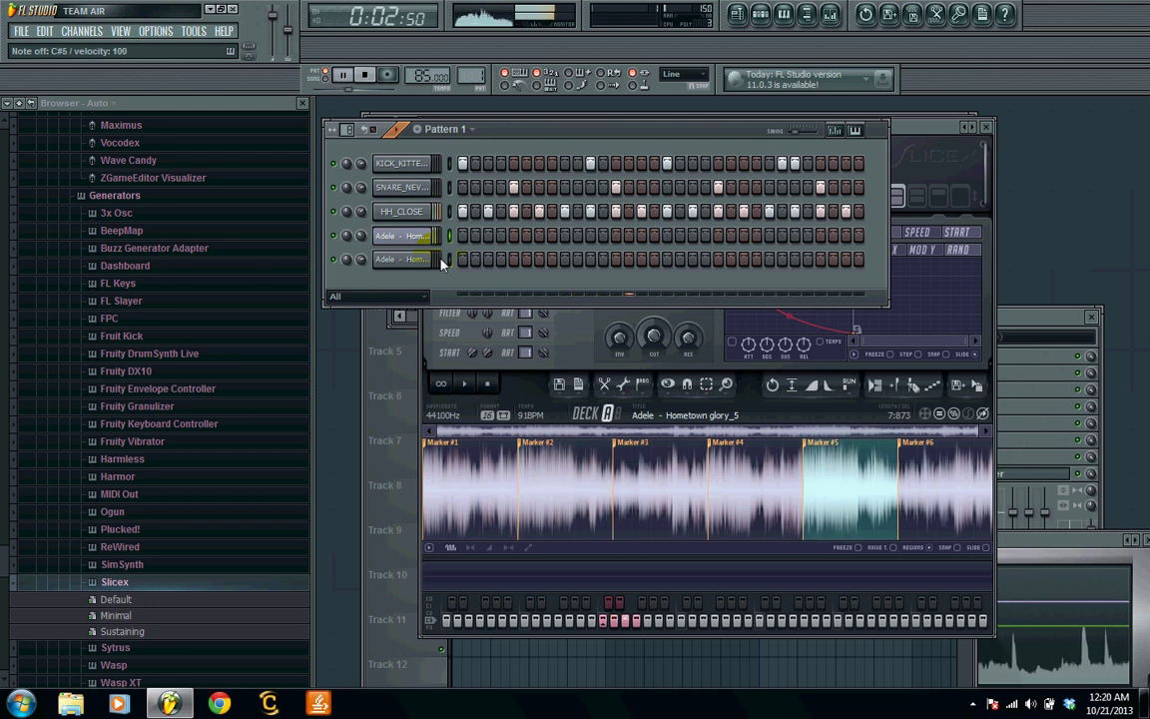
{"action": "key", "text": "space"}
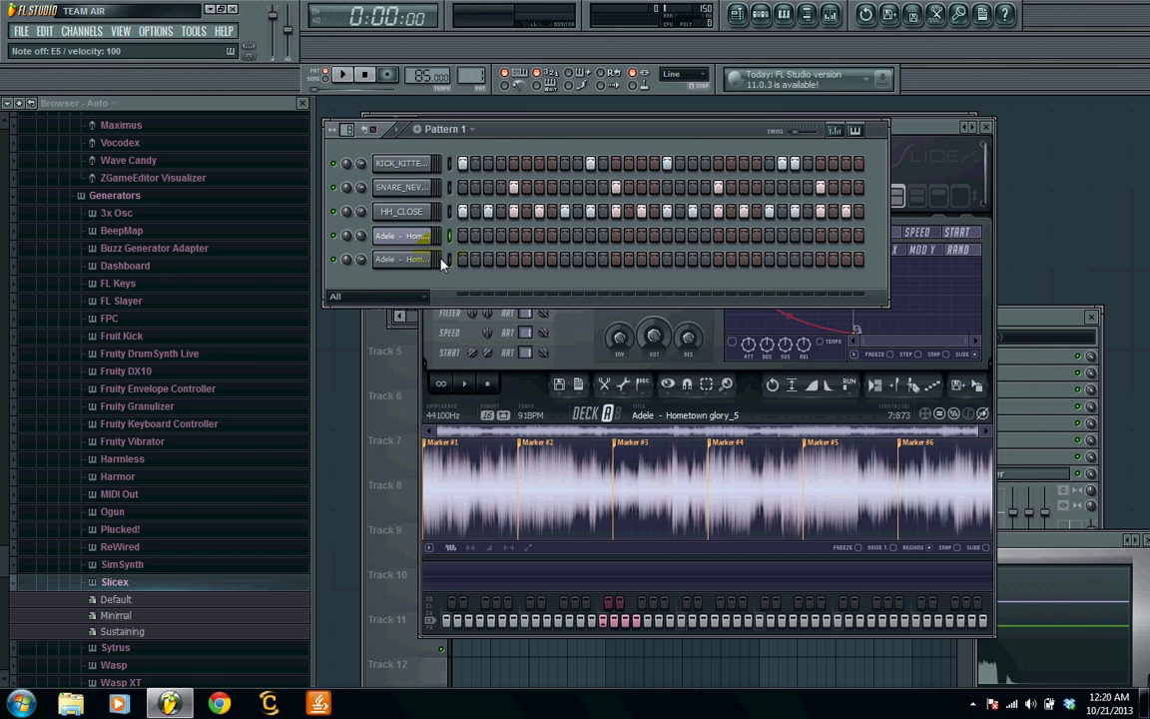
Arm recording and lay four consecutive Pattern 1 clips on Track 1 of the playlist, filling bars 1 to 8
{"action": "left_click", "coordinate": [387, 75]}
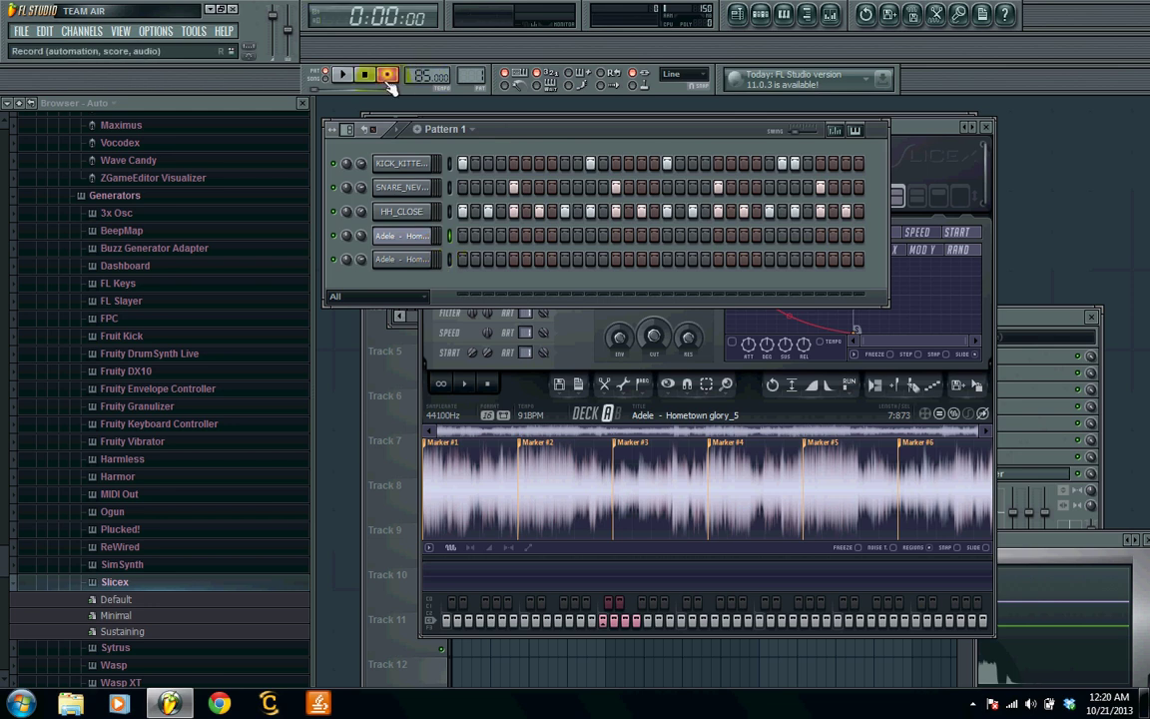
{"action": "left_click", "coordinate": [736, 13]}
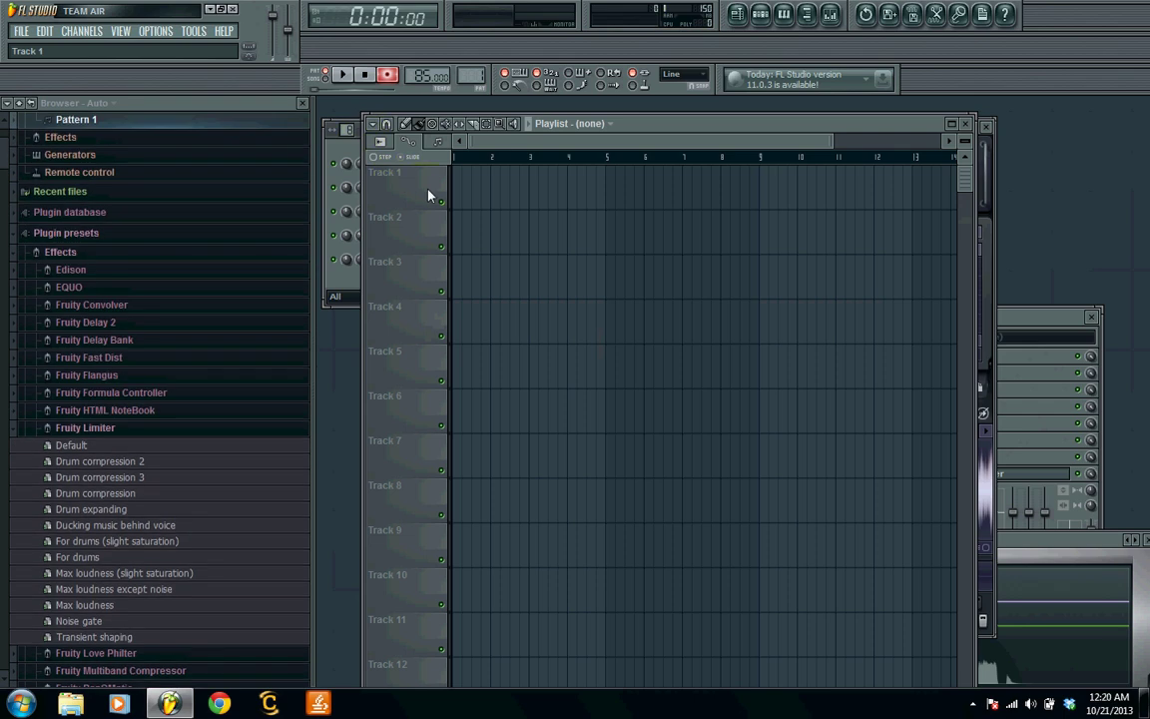
{"action": "left_click", "coordinate": [467, 185]}
{"action": "left_click", "coordinate": [513, 206]}
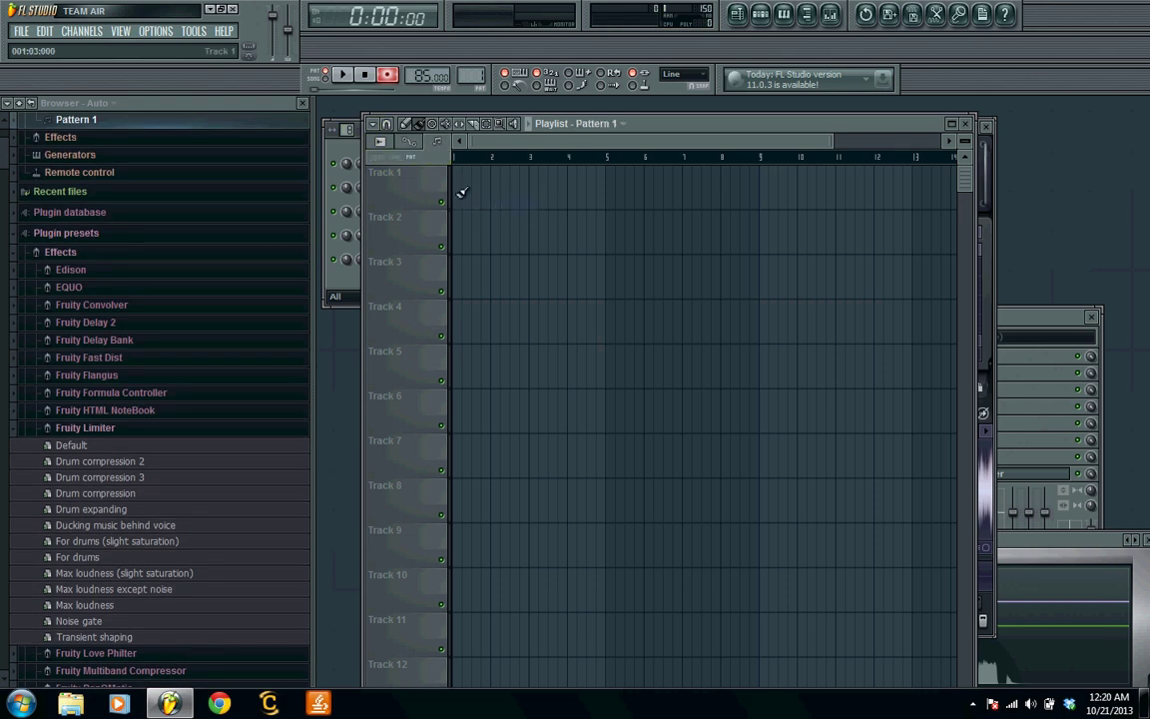
{"action": "left_click", "coordinate": [461, 190]}
{"action": "mouse_move", "coordinate": [461, 191]}
{"action": "left_mouse_down"}
{"action": "mouse_move", "coordinate": [613, 224]}
{"action": "mouse_move", "coordinate": [736, 215]}
{"action": "left_mouse_up"}
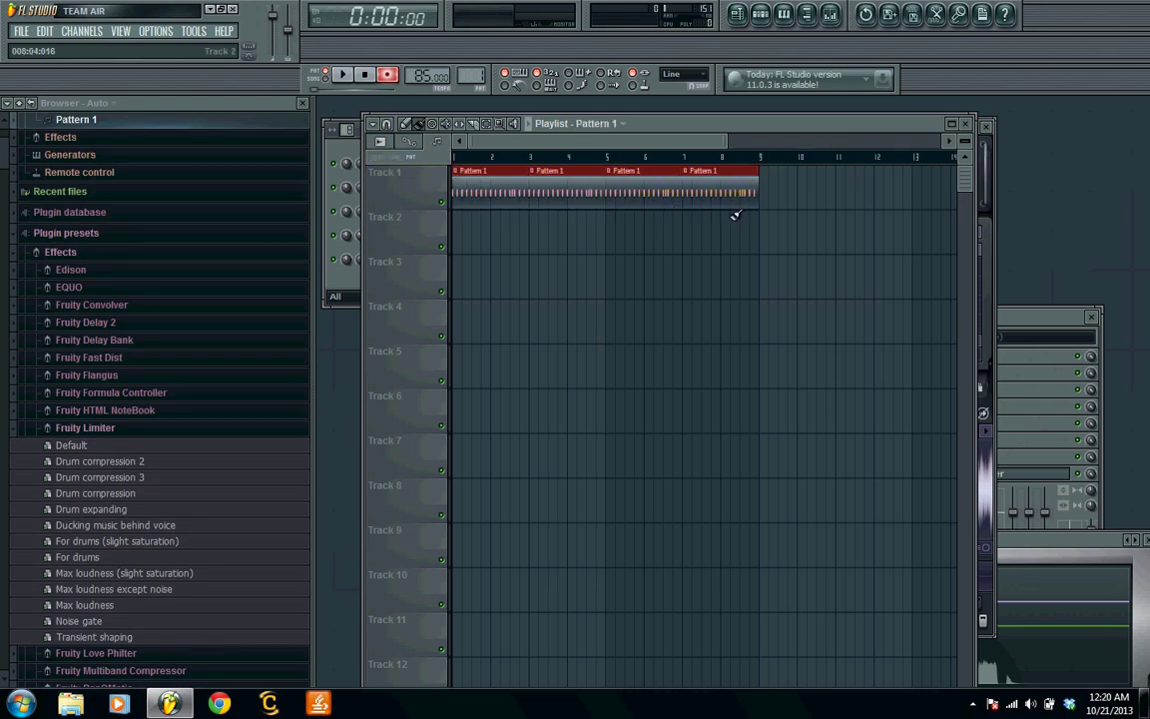
Switch playback to song mode and select the empty Pattern 2
{"action": "left_click", "coordinate": [316, 77]}
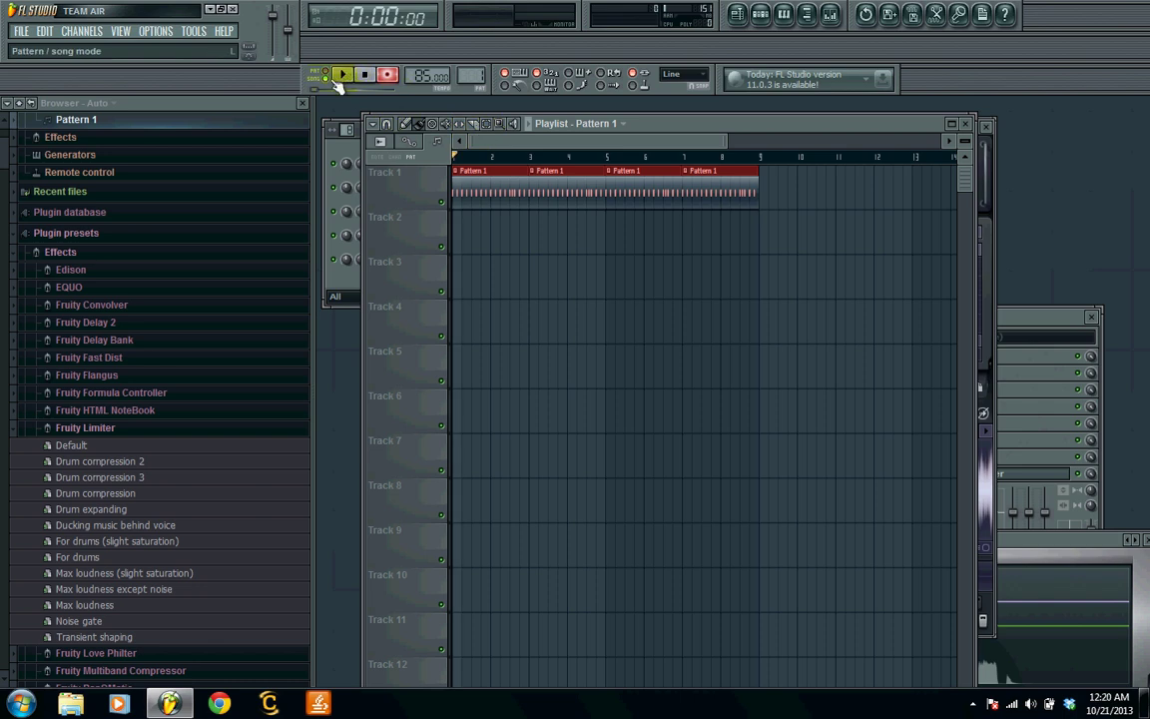
{"action": "scroll", "coordinate": [477, 76], "scroll_direction": "up", "scroll_amount": 1}
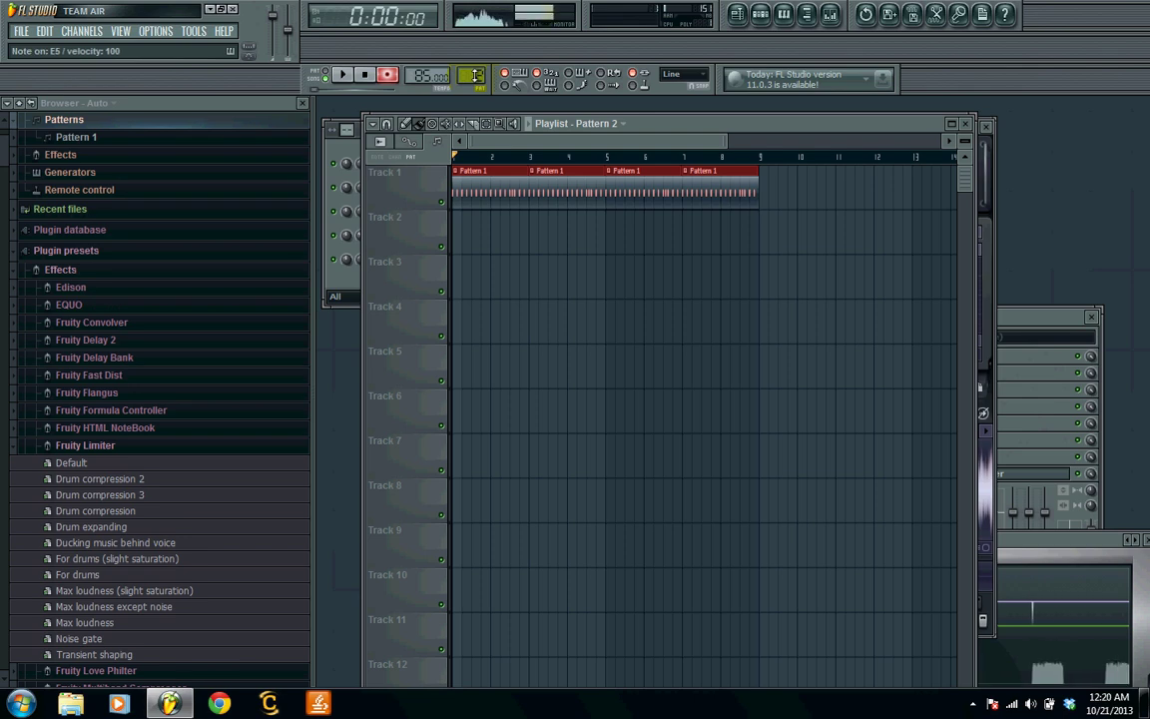
{"action": "key", "text": "Page_Up"}
{"action": "key", "text": "Page_Down"}
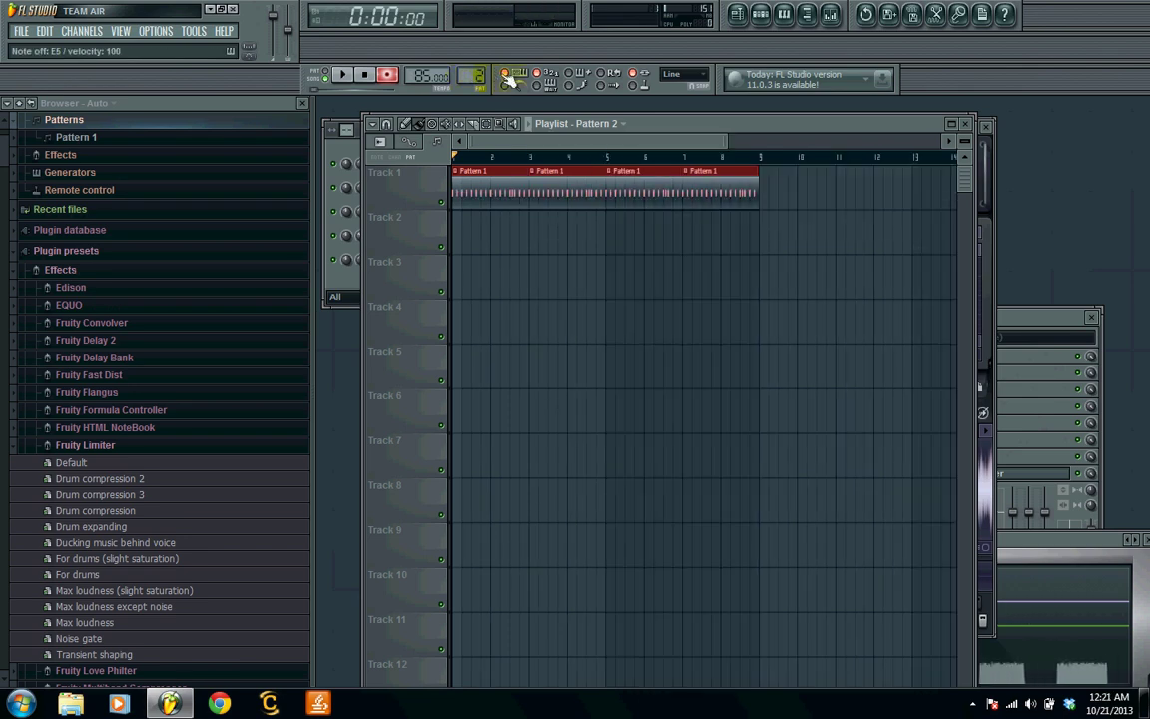
Show Pattern 2 in the step sequencer and record a slice performance with markers 5, 2 and 1 over the drums
{"action": "left_click", "coordinate": [749, 12]}
{"action": "left_click", "coordinate": [749, 12]}
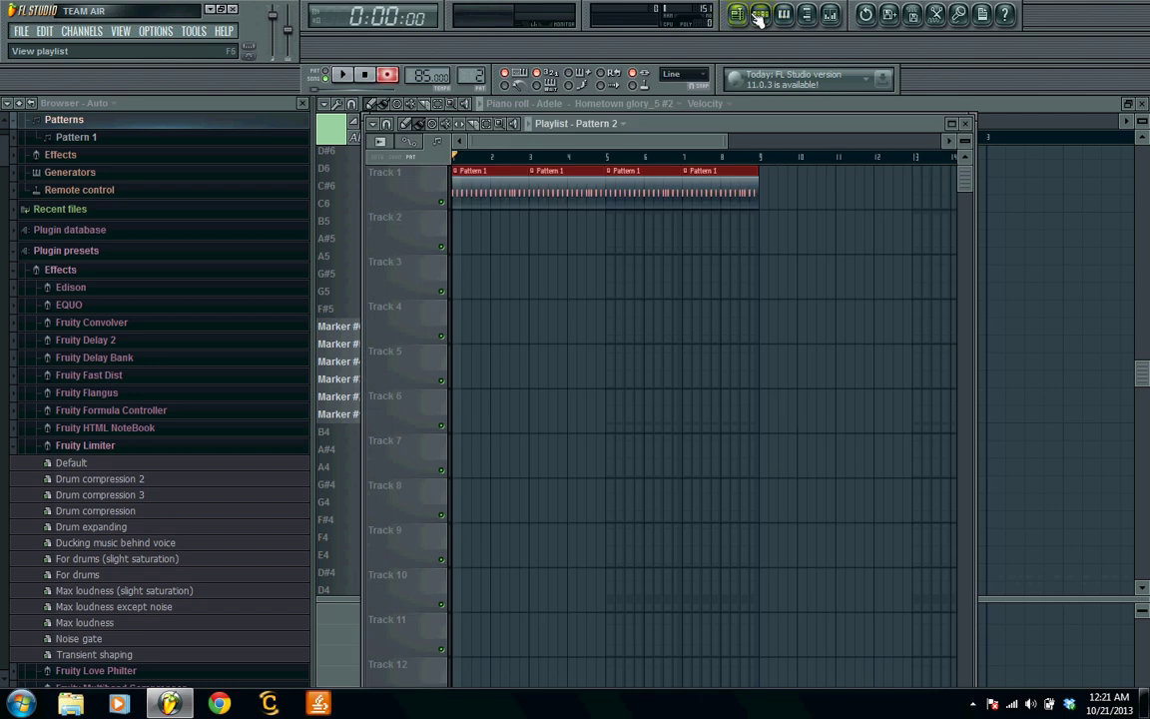
{"action": "left_click", "coordinate": [760, 14]}
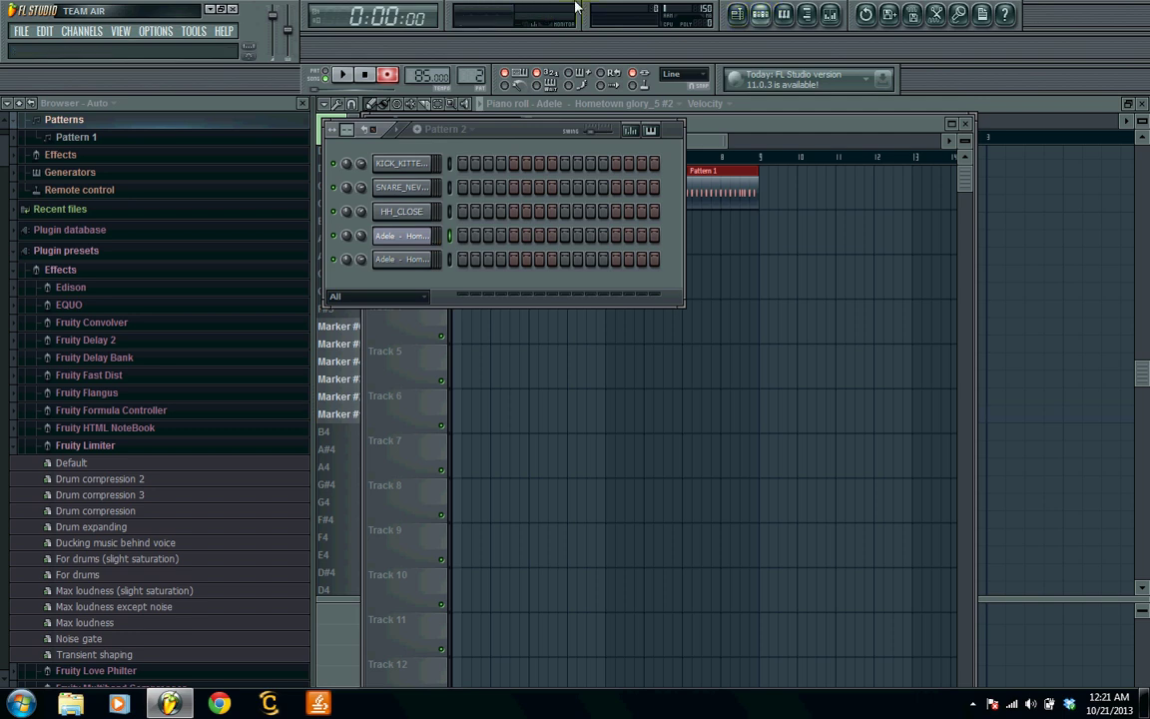
{"action": "key", "text": "space"}
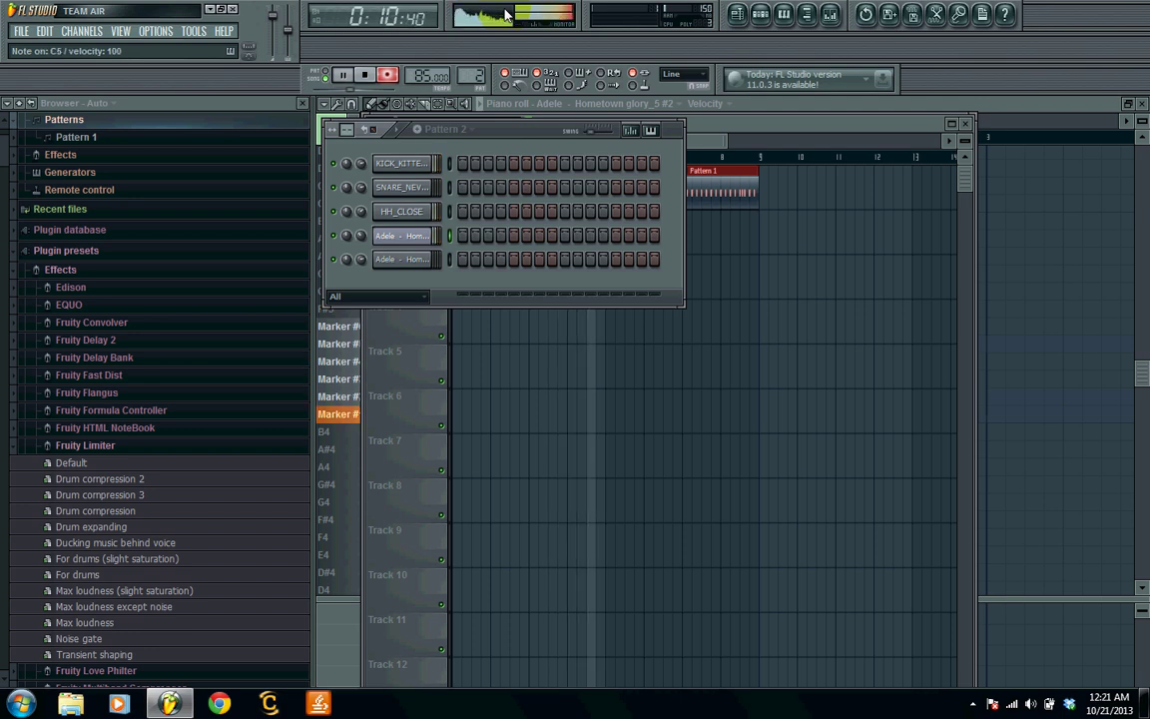
{"action": "key", "text": "space"}
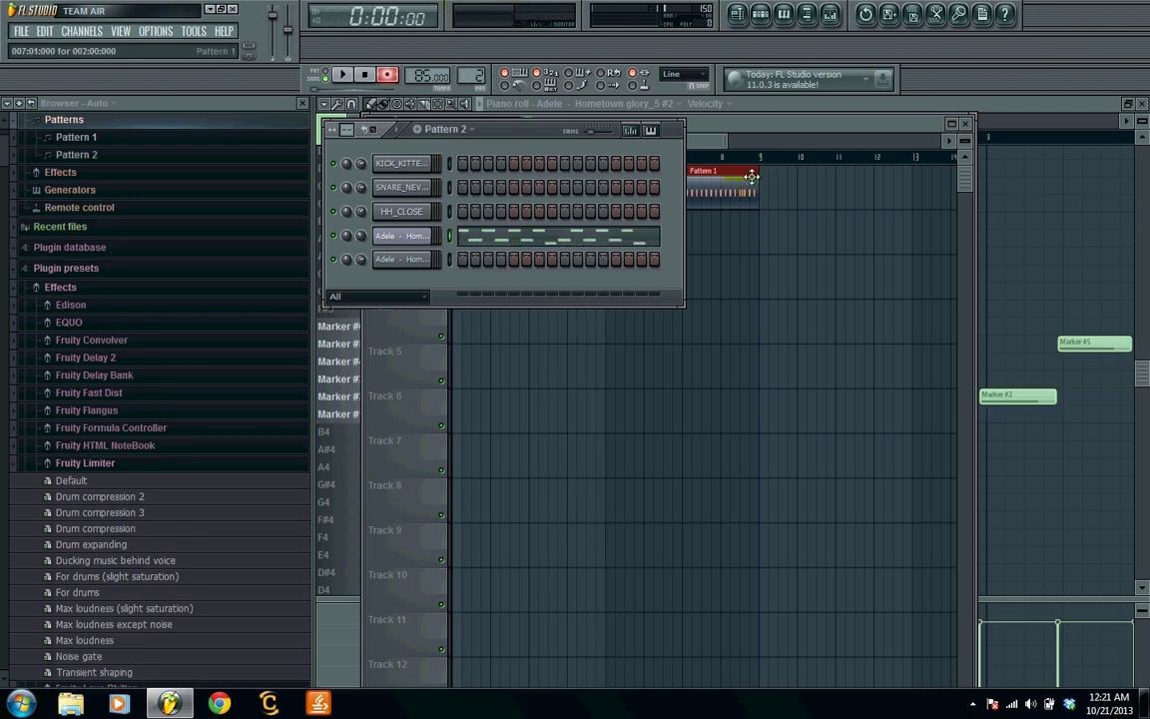
Quantize all recorded slice notes in the piano roll and align bar 1's first Marker #2 and second Marker #5 notes to beats 2 and 3
{"action": "right_click", "coordinate": [430, 245]}
{"action": "left_click", "coordinate": [469, 243]}
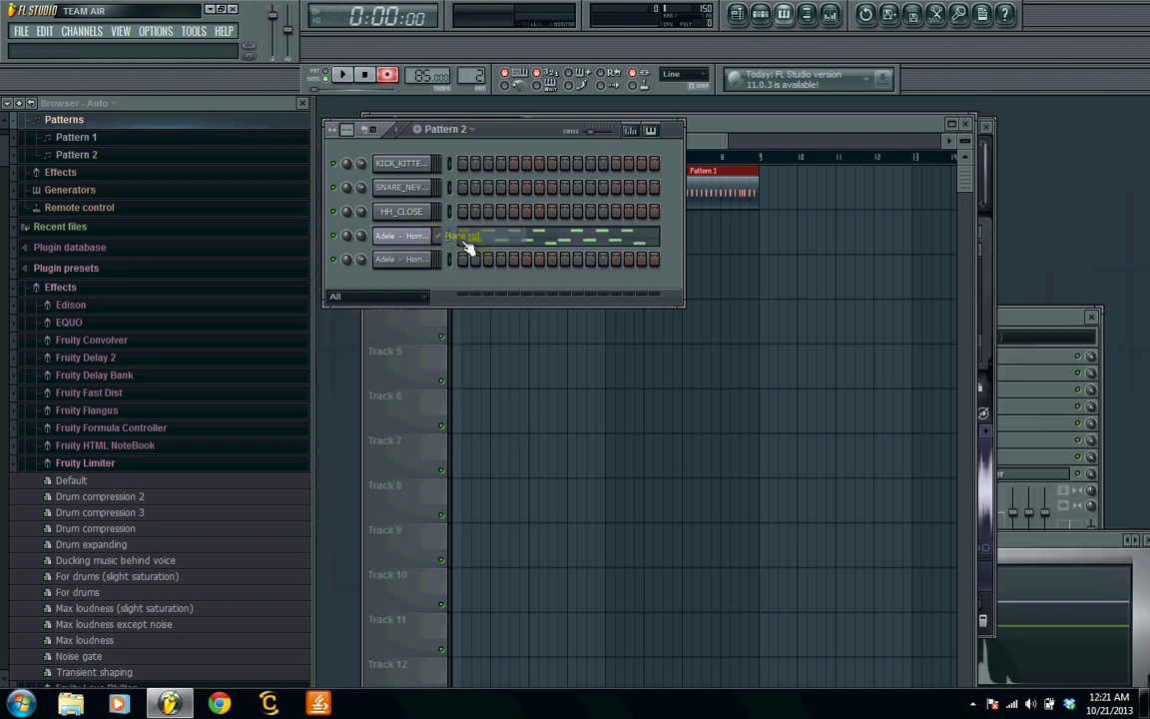
{"action": "left_click", "coordinate": [410, 249]}
{"action": "right_click", "coordinate": [407, 246]}
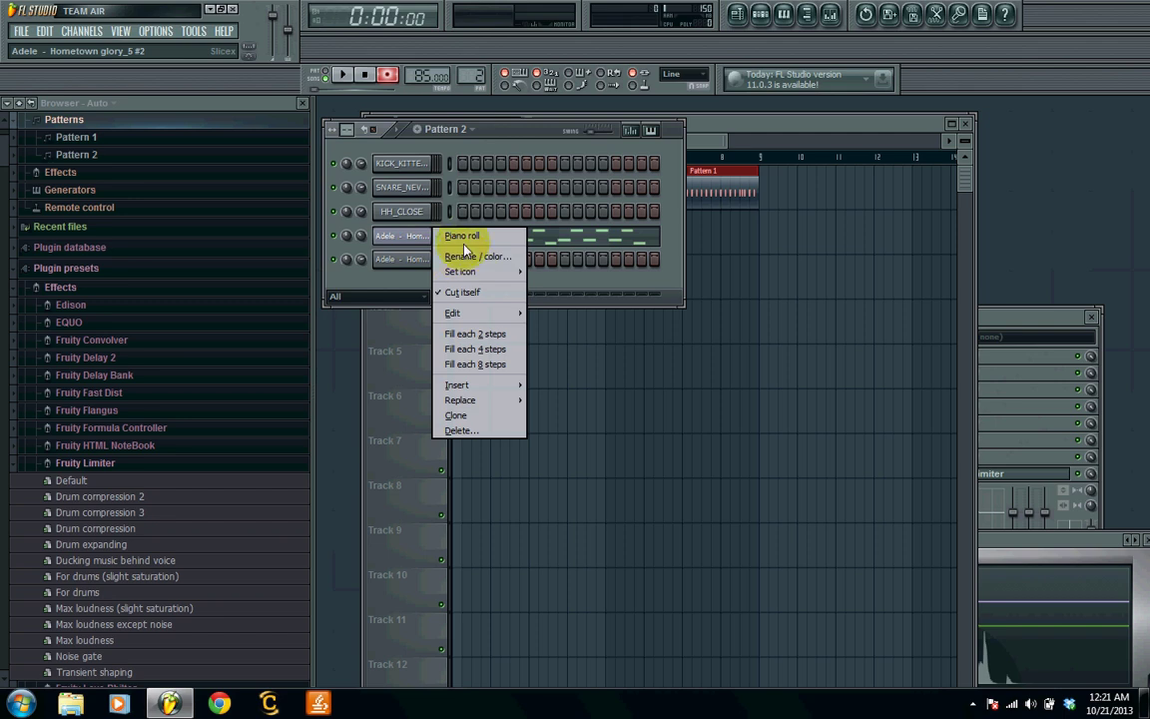
{"action": "left_click", "coordinate": [462, 237]}
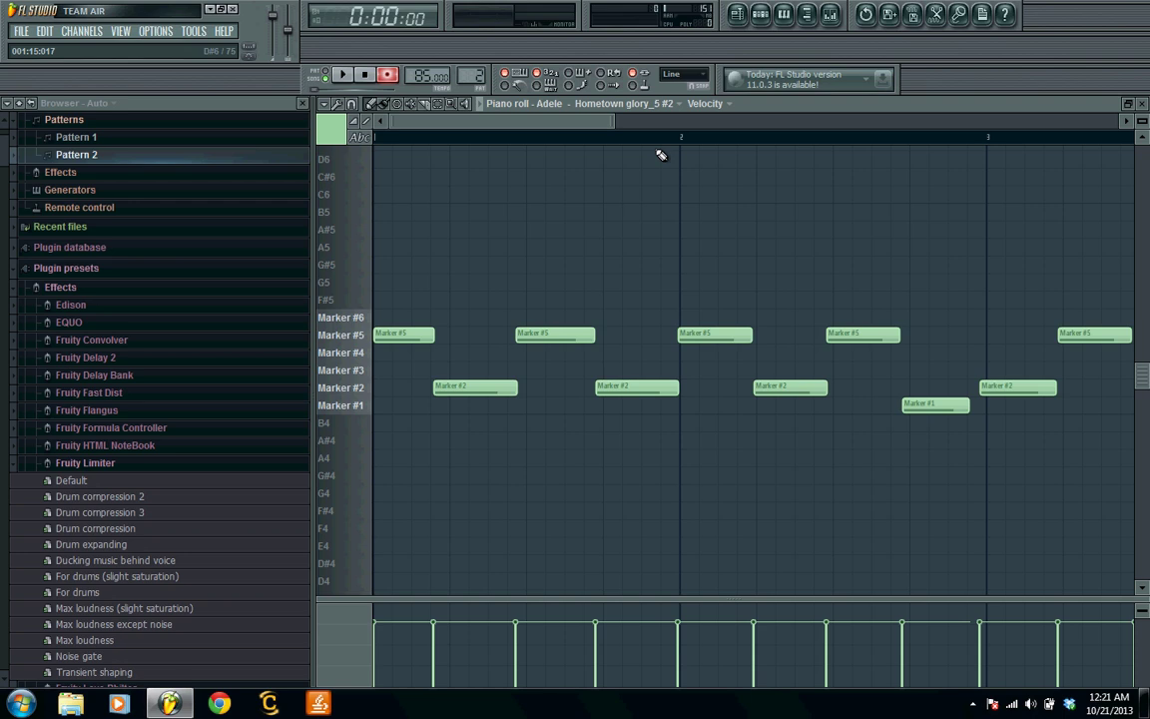
{"action": "key", "text": "ctrl+a"}
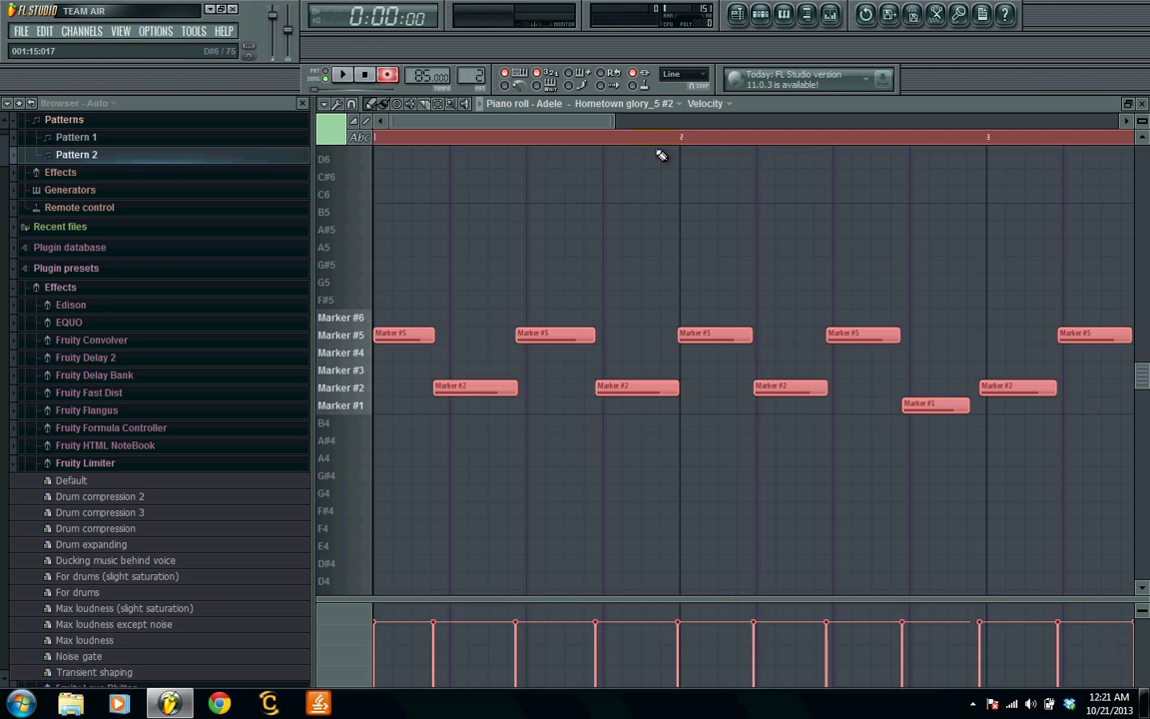
{"action": "key", "text": "ctrl+q"}
{"action": "key", "text": "ctrl+d"}
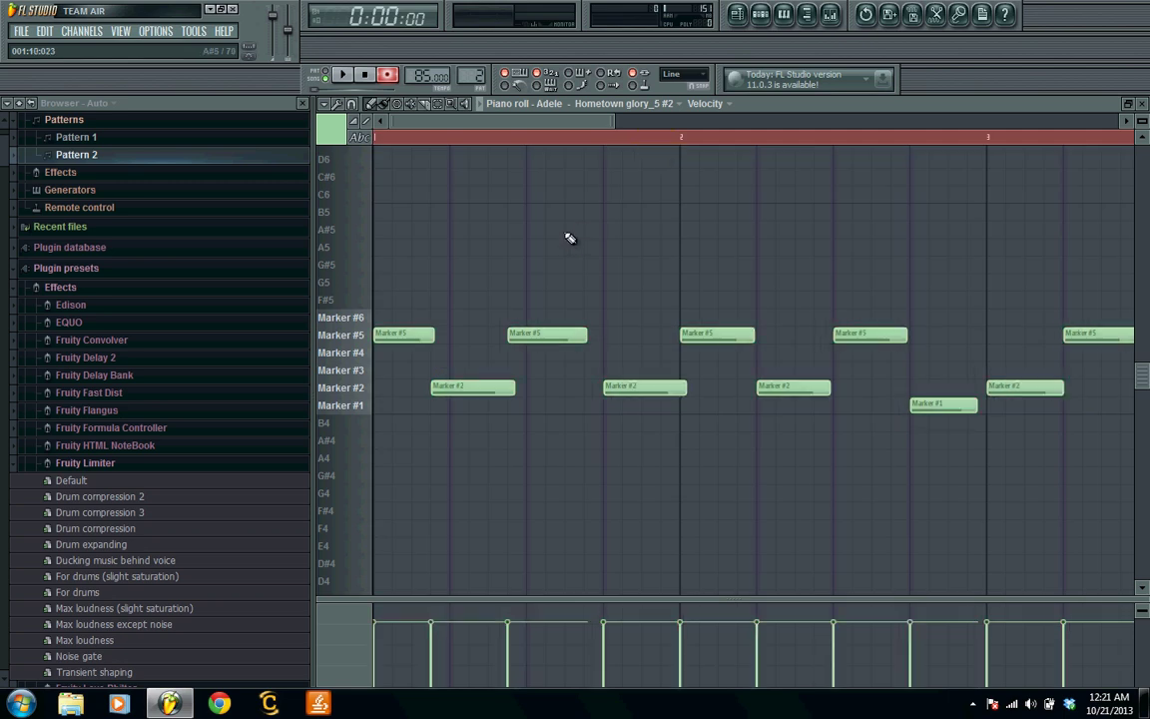
{"action": "left_click_drag", "start_coordinate": [452, 385], "coordinate": [475, 386]}
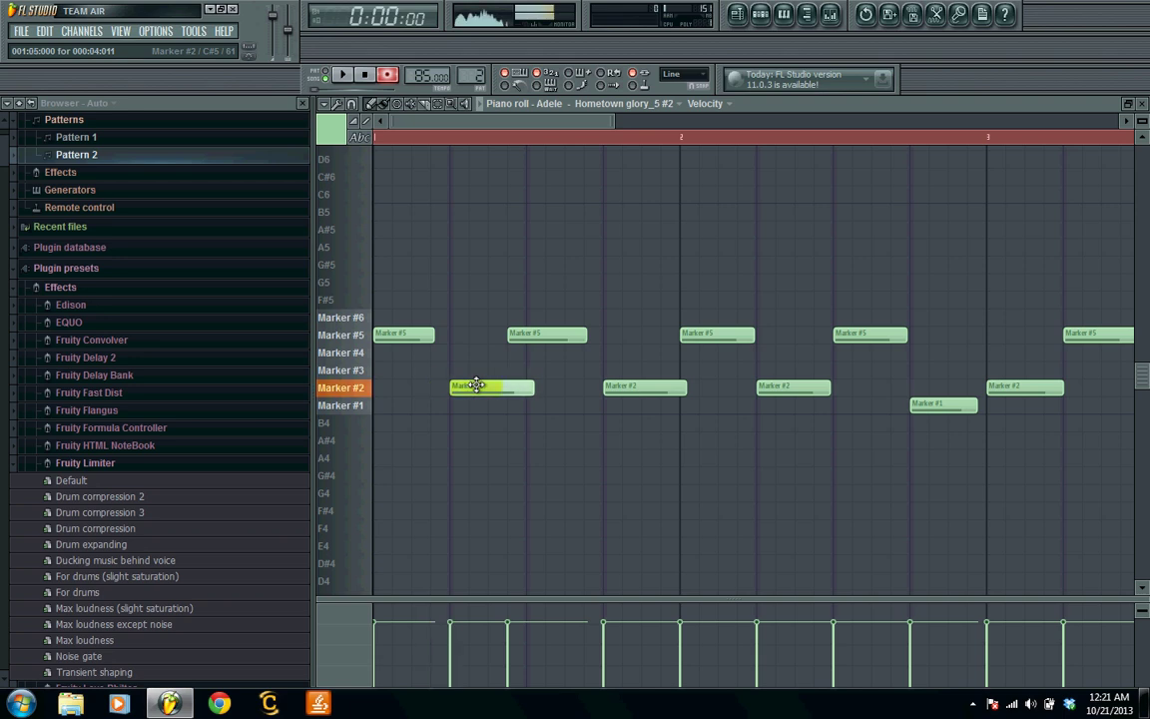
{"action": "mouse_move", "coordinate": [544, 334]}
{"action": "left_mouse_down"}
{"action": "mouse_move", "coordinate": [585, 333]}
{"action": "mouse_move", "coordinate": [566, 335]}
{"action": "left_mouse_up"}
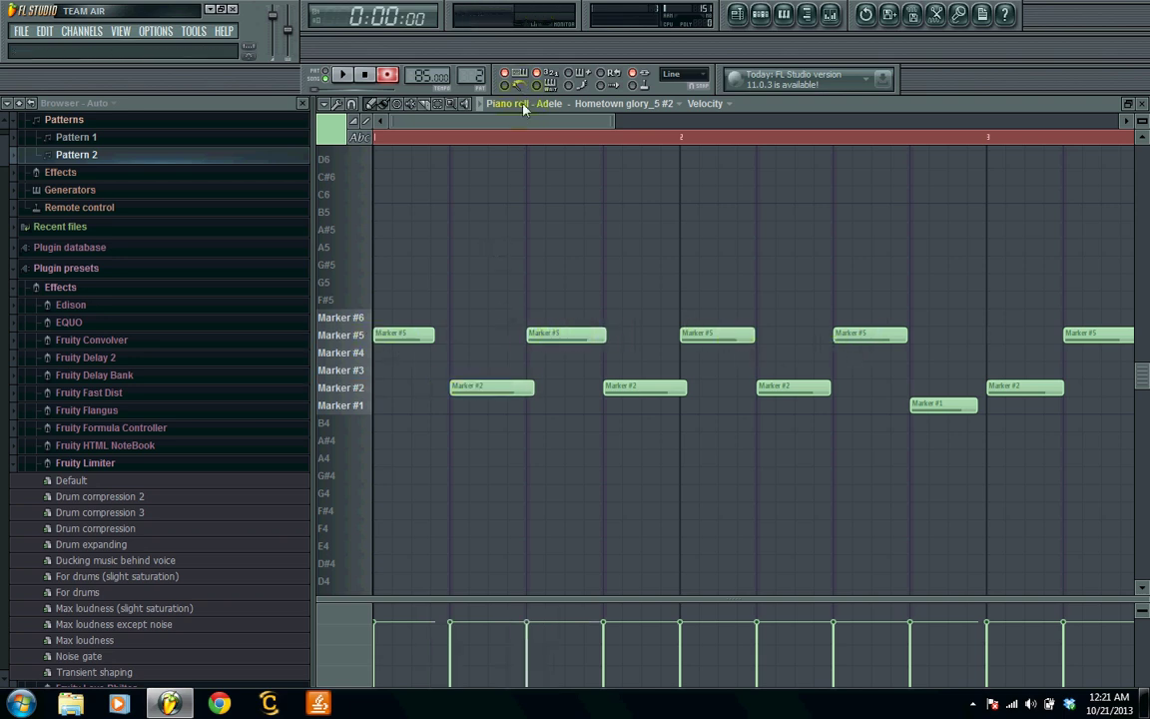
In bar 4, add a slightly shortened Marker #1 note on beat 4, shorten the one on beat 3 and repeat it half a beat after
{"action": "left_click_drag", "start_coordinate": [547, 118], "coordinate": [790, 119]}
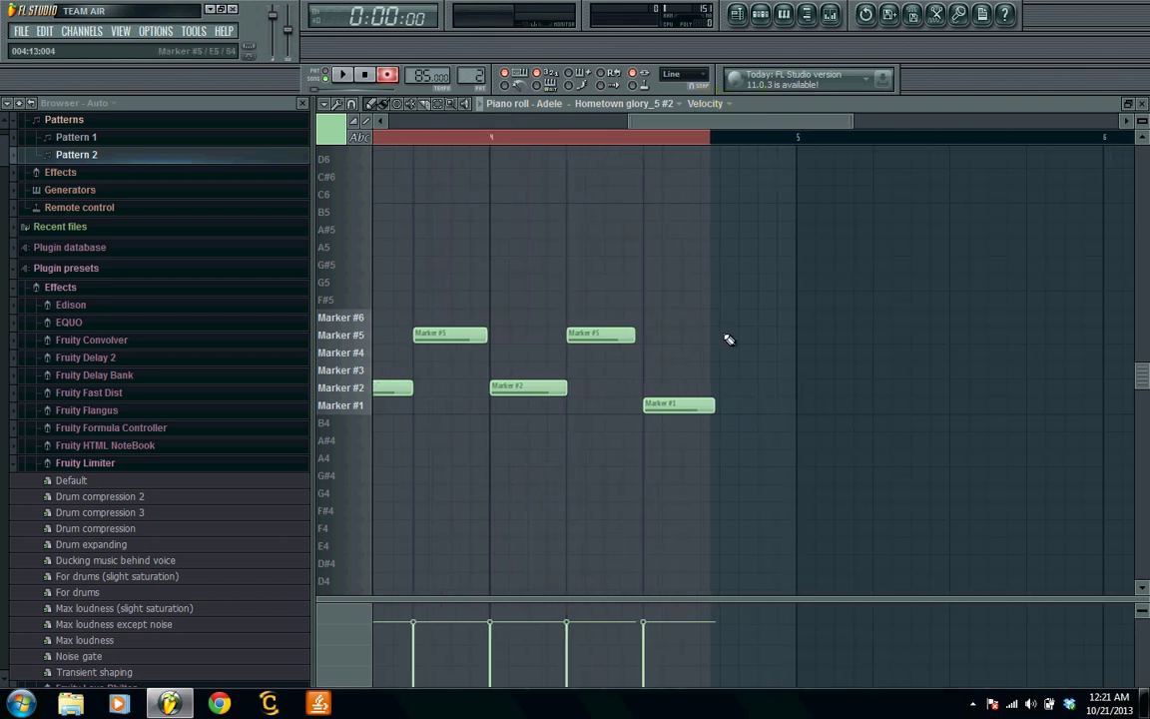
{"action": "left_click", "coordinate": [726, 403]}
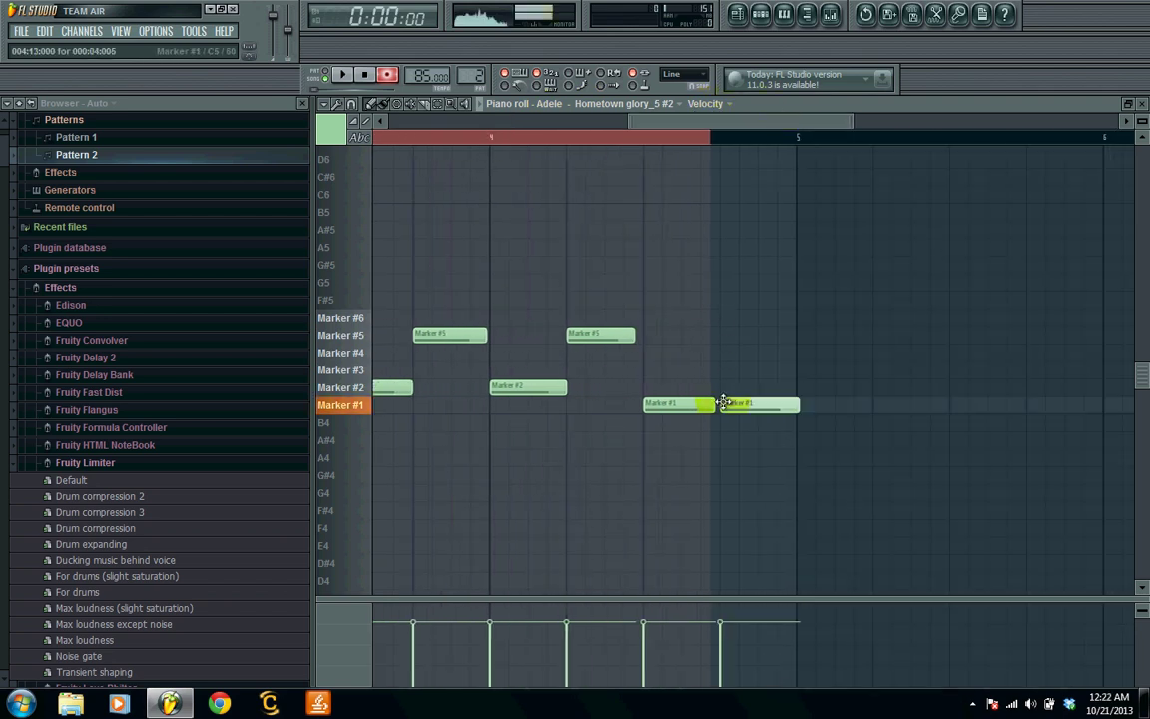
{"action": "left_click_drag", "start_coordinate": [809, 419], "coordinate": [783, 413]}
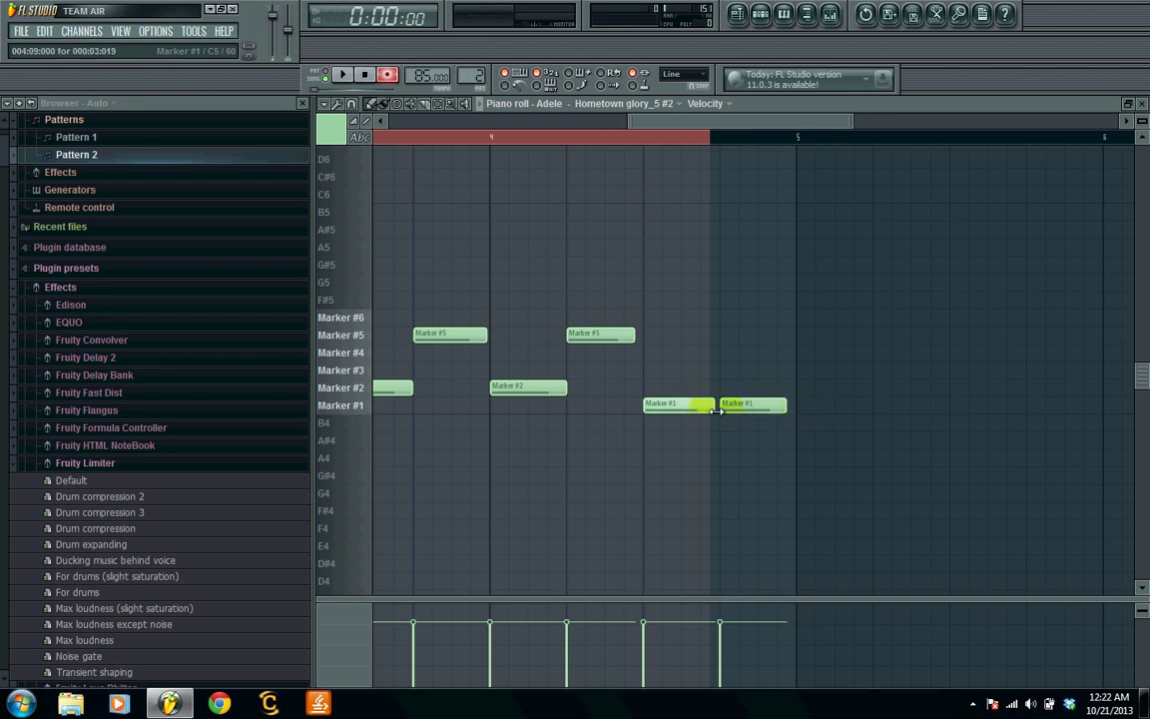
{"action": "left_click_drag", "start_coordinate": [713, 405], "coordinate": [669, 407]}
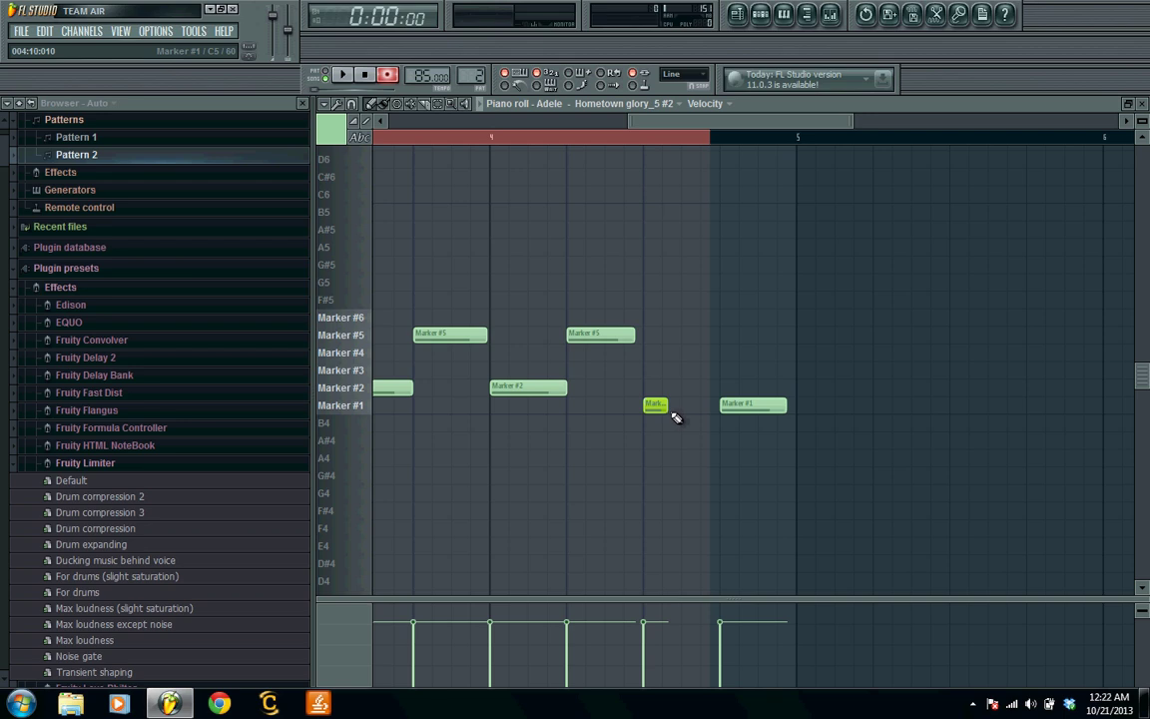
{"action": "left_click", "coordinate": [687, 406]}
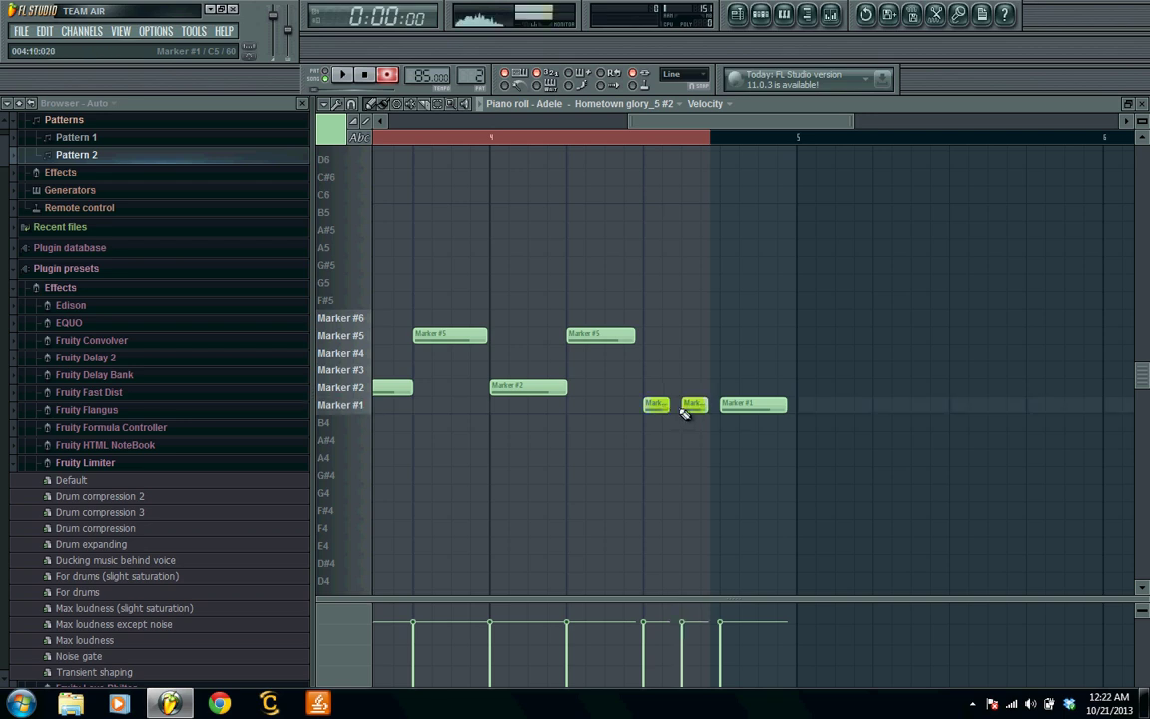
Place a second Pattern 2 clip on Track 2 at bar 5 and play back the arrangement with recording disarmed
{"action": "left_click", "coordinate": [758, 14]}
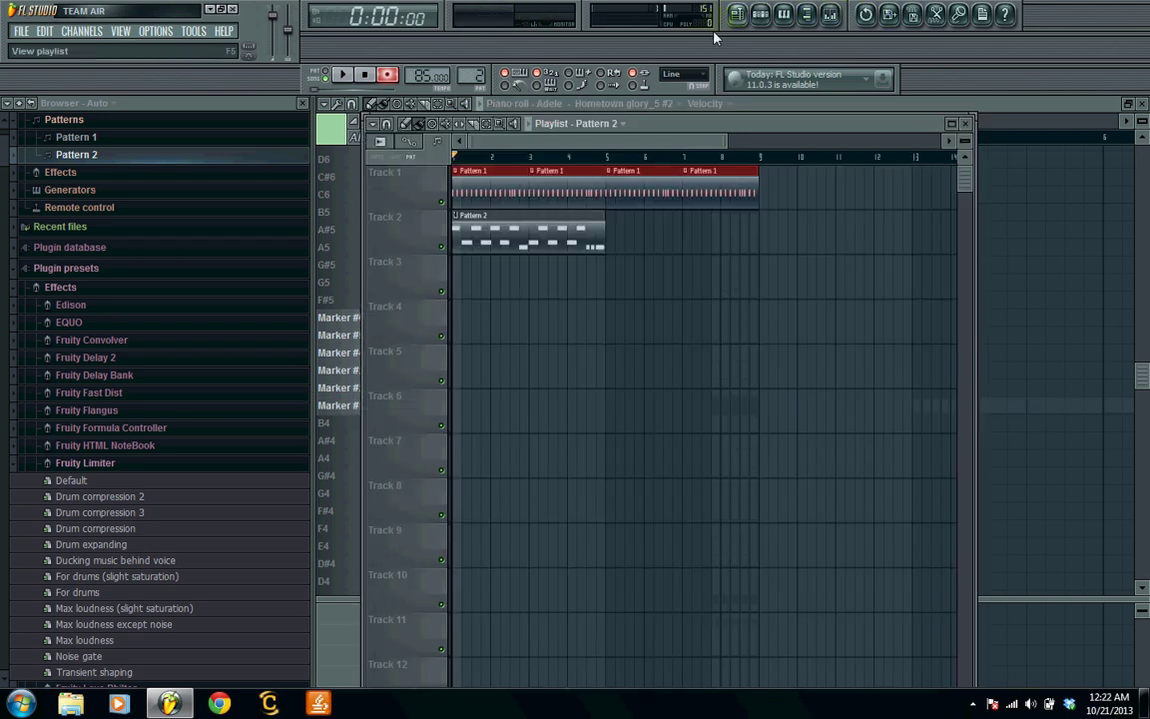
{"action": "left_click", "coordinate": [609, 235]}
{"action": "left_click", "coordinate": [395, 75]}
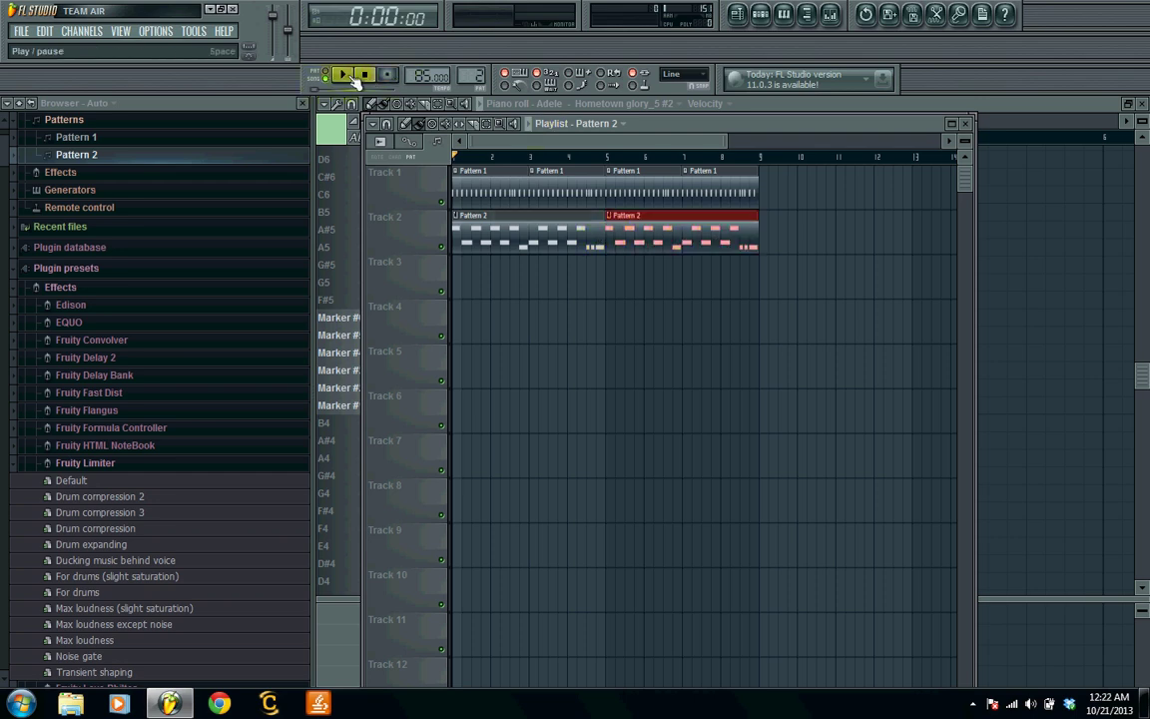
{"action": "left_click", "coordinate": [352, 78]}
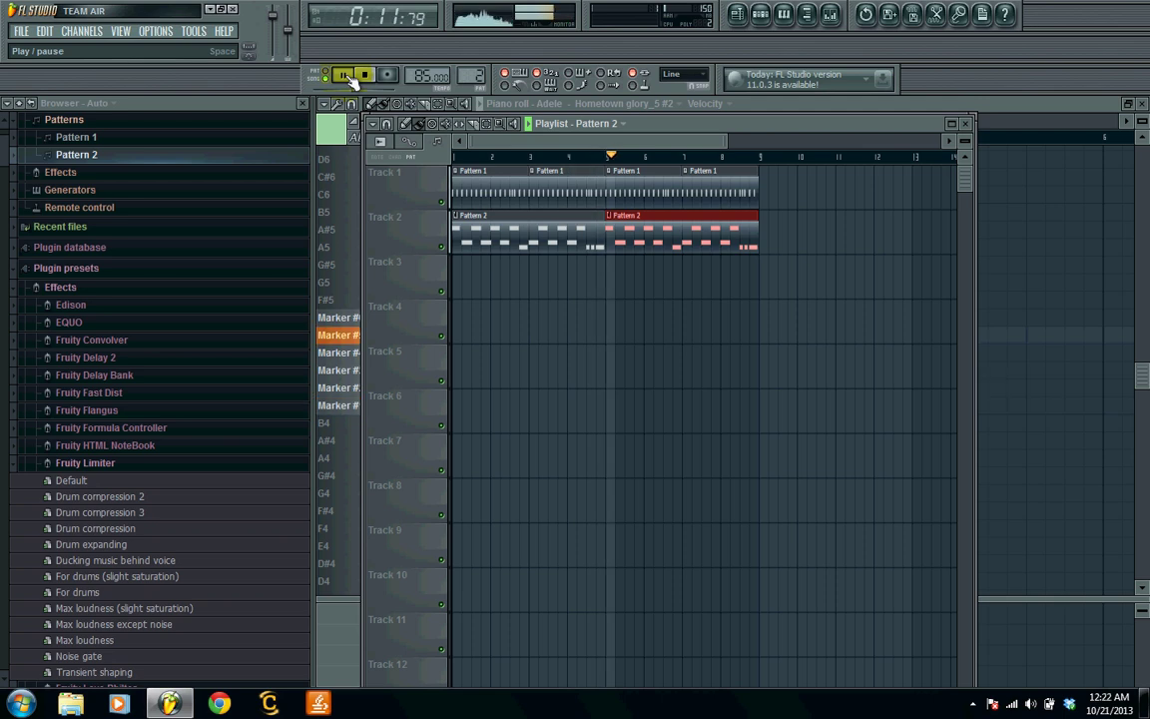
{"action": "key", "text": "space"}
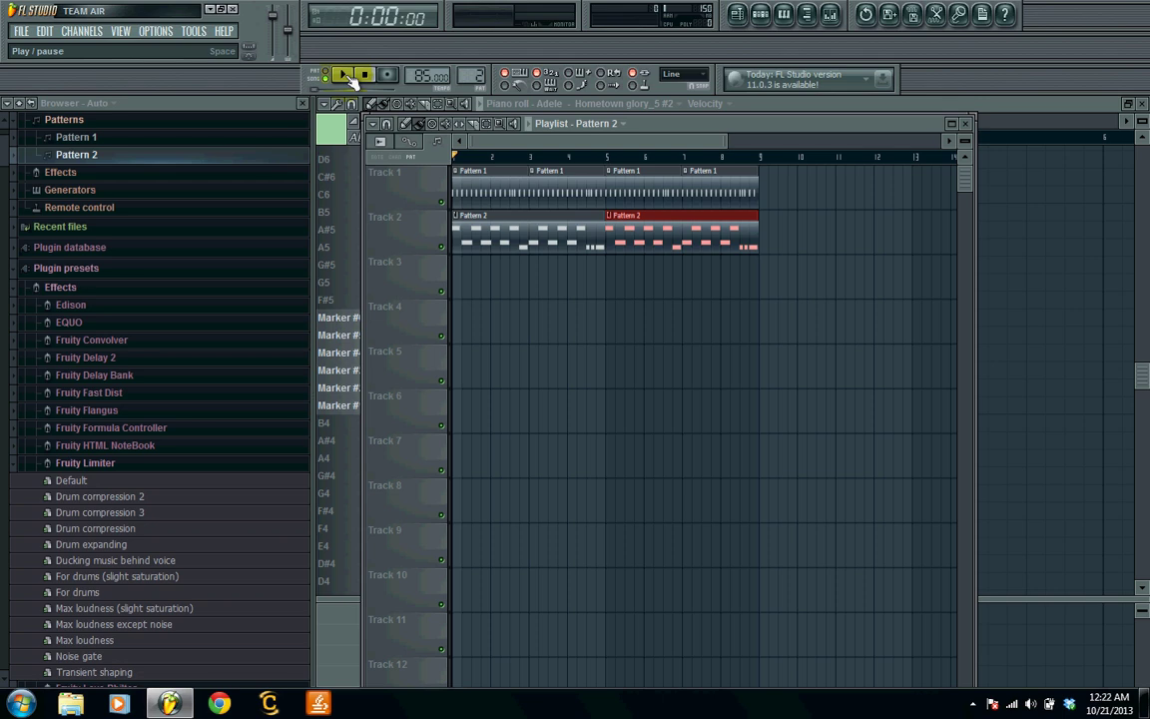
Open the Slicex editor for the Adele - Hometown glory_5 #2 channel and audition the slice before Marker #2
{"action": "left_click", "coordinate": [762, 16]}
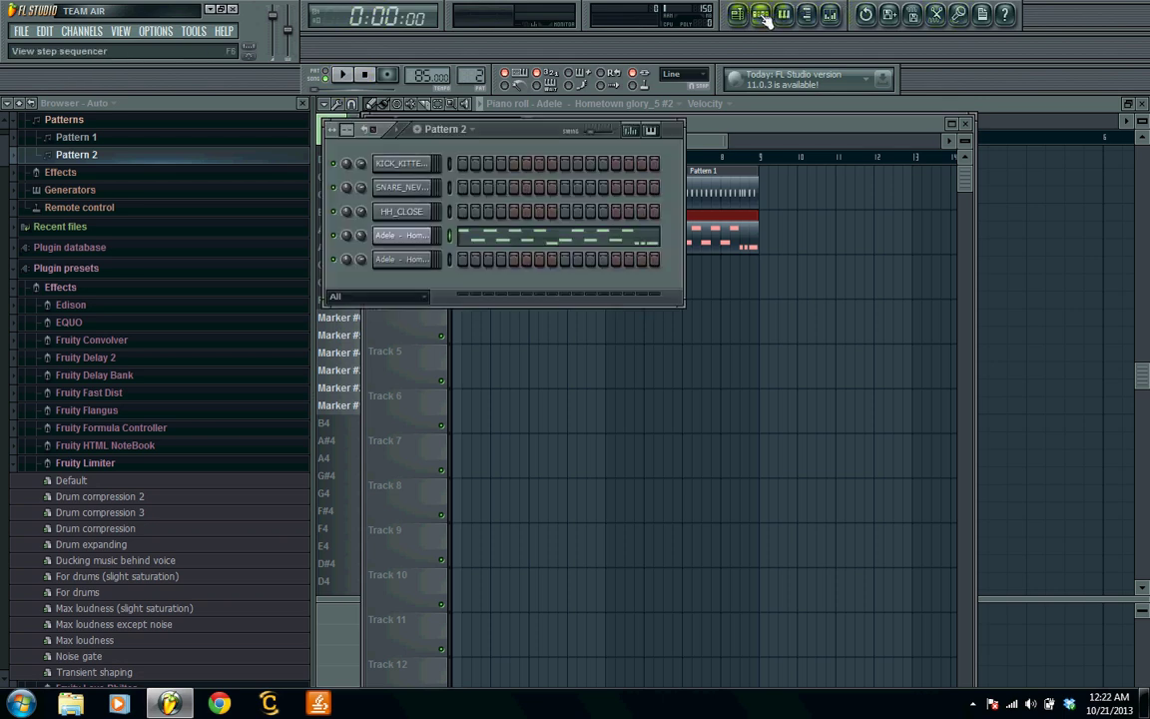
{"action": "left_click", "coordinate": [403, 235]}
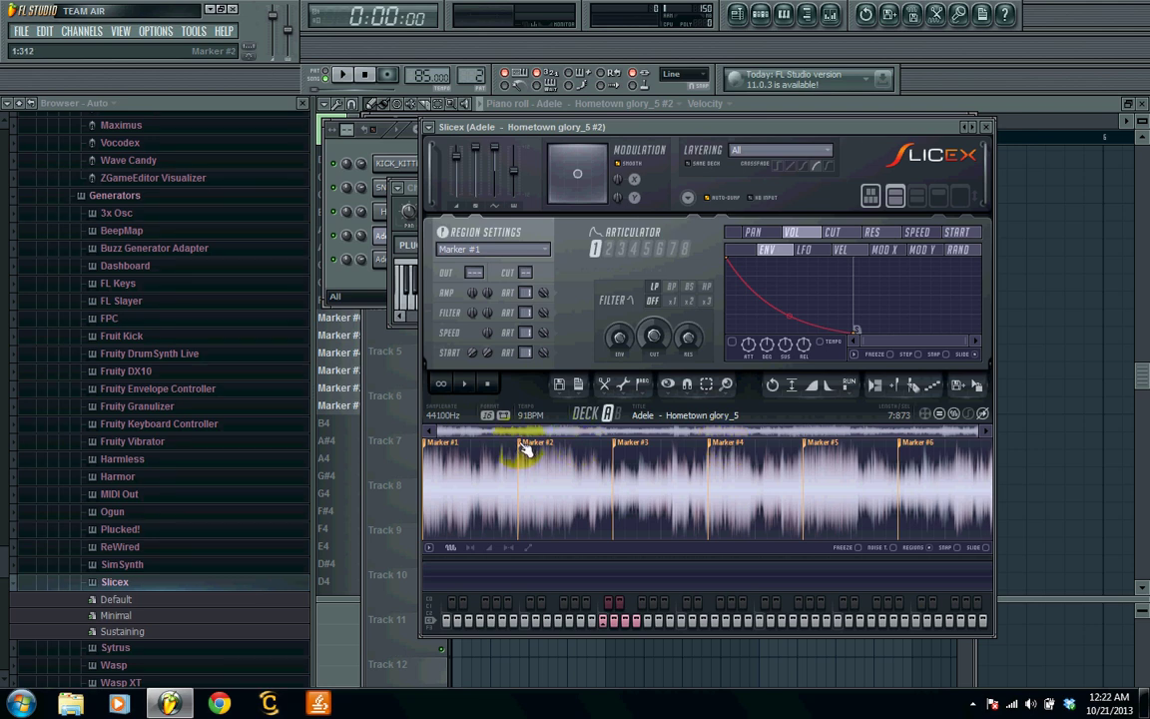
{"action": "left_click_drag", "start_coordinate": [526, 448], "coordinate": [525, 448]}
{"action": "left_click", "coordinate": [526, 449]}
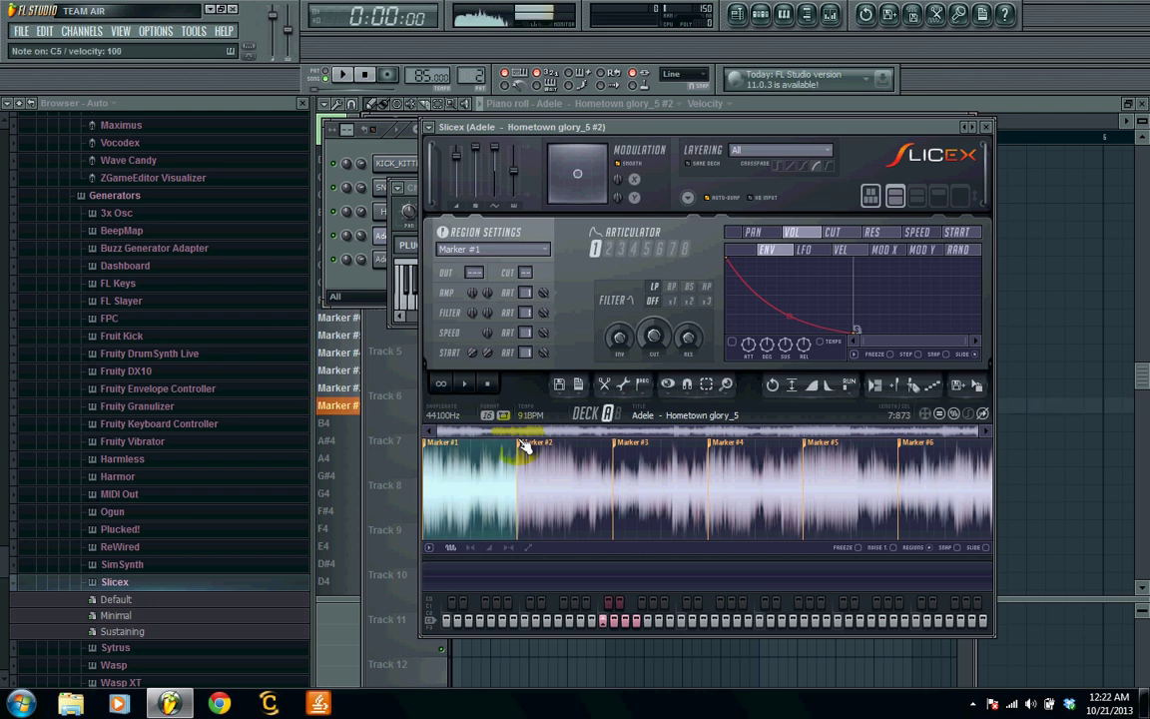
{"action": "left_click", "coordinate": [526, 449]}
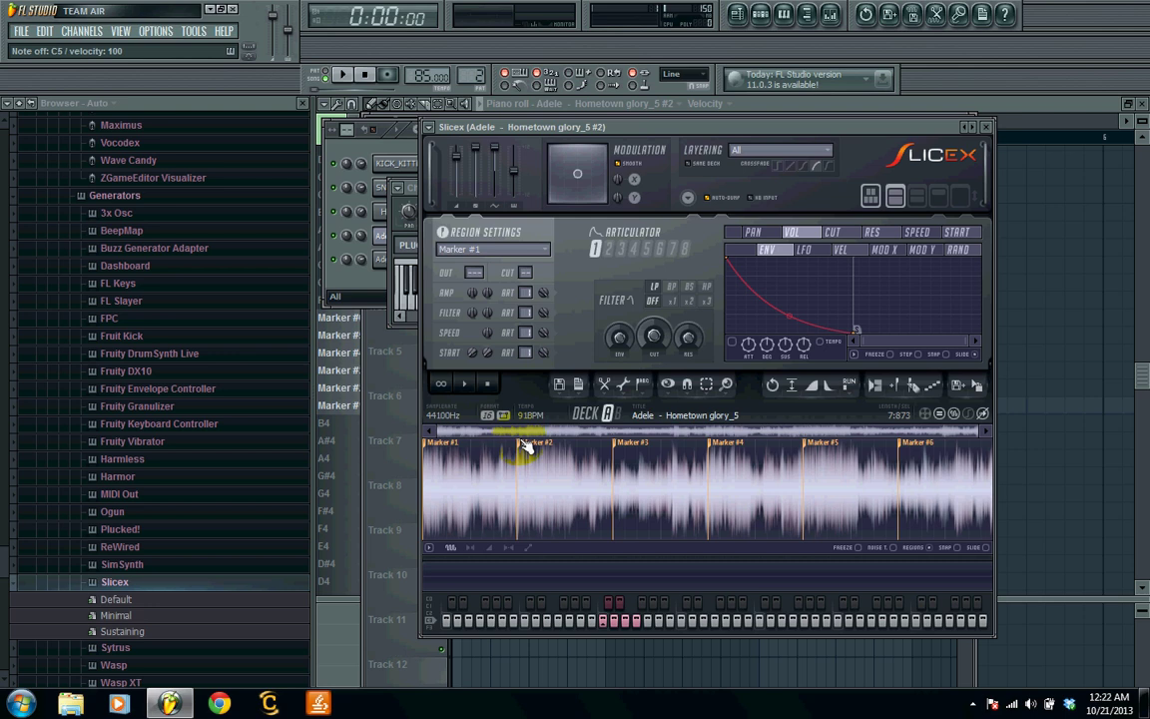
{"action": "left_click", "coordinate": [529, 448]}
{"action": "left_click", "coordinate": [529, 449]}
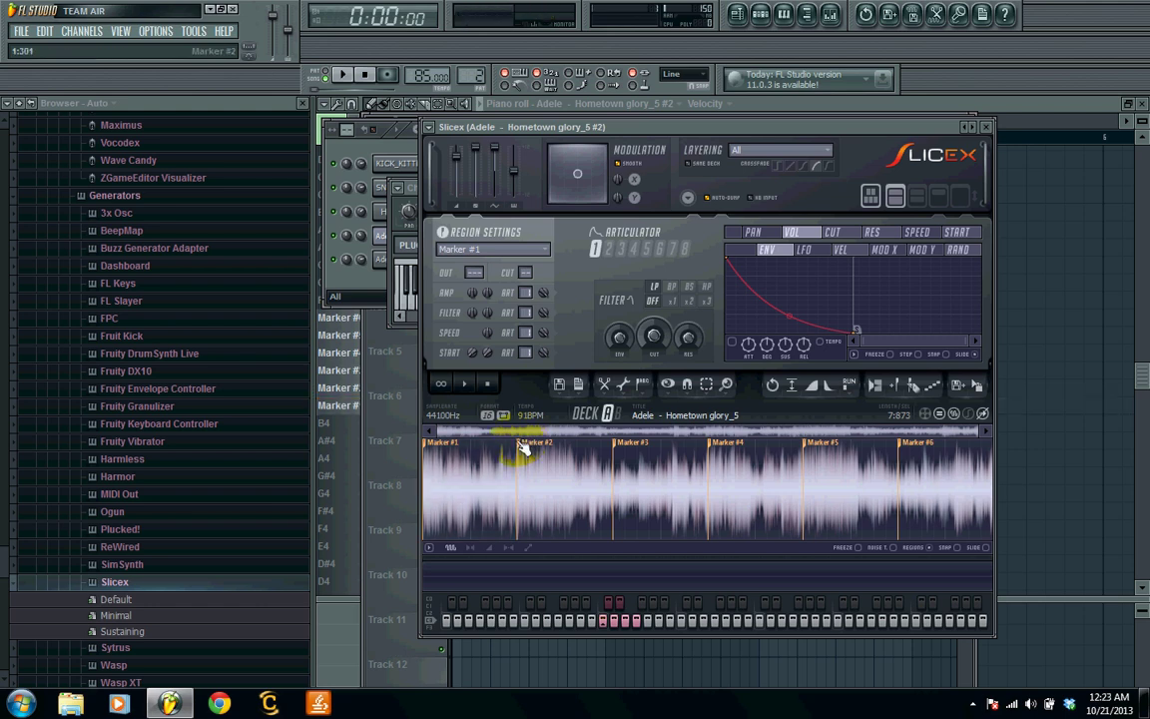
Move Marker #2 earlier in the waveform, shortening the Marker #1 slice to about two thirds, and play back the arrangement
{"action": "left_click_drag", "start_coordinate": [523, 449], "coordinate": [502, 448]}
{"action": "left_click", "coordinate": [501, 447]}
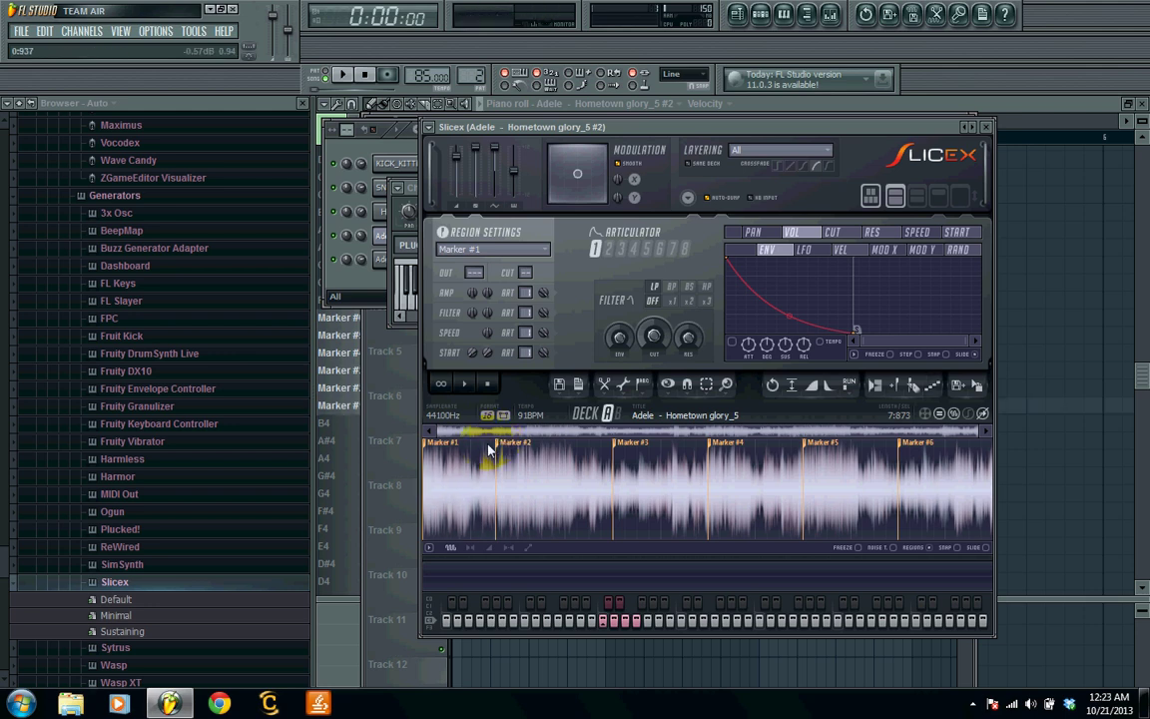
{"action": "left_click_drag", "start_coordinate": [496, 448], "coordinate": [484, 449]}
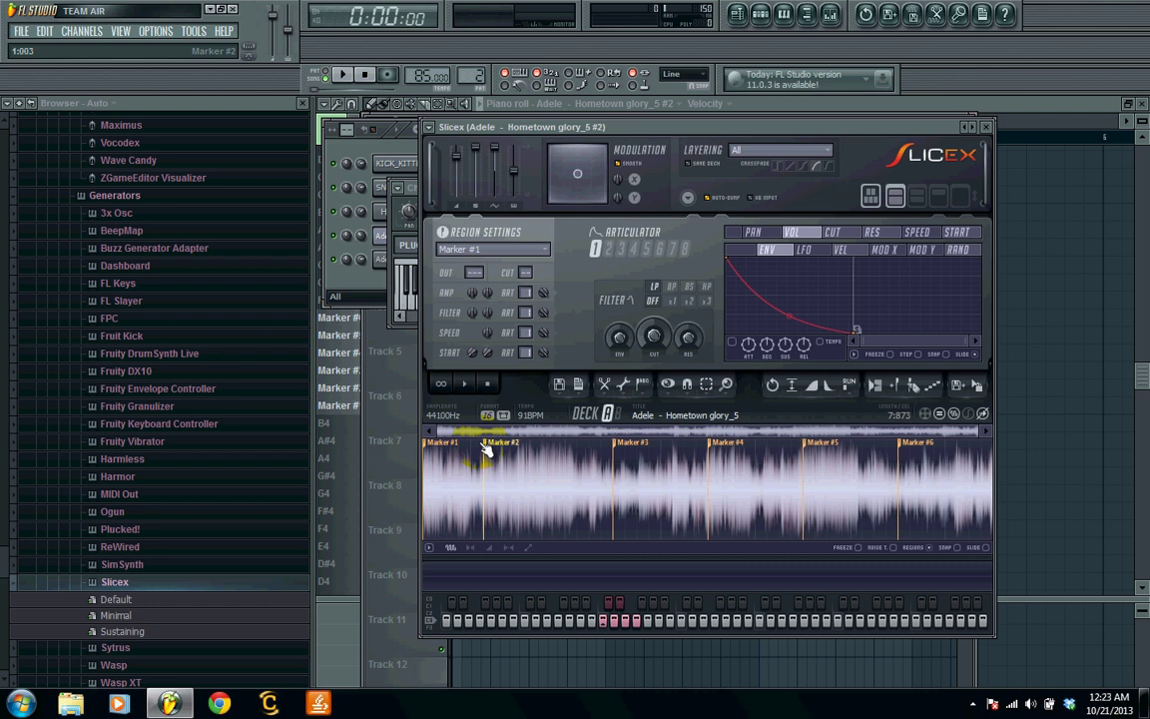
{"action": "left_click", "coordinate": [484, 448]}
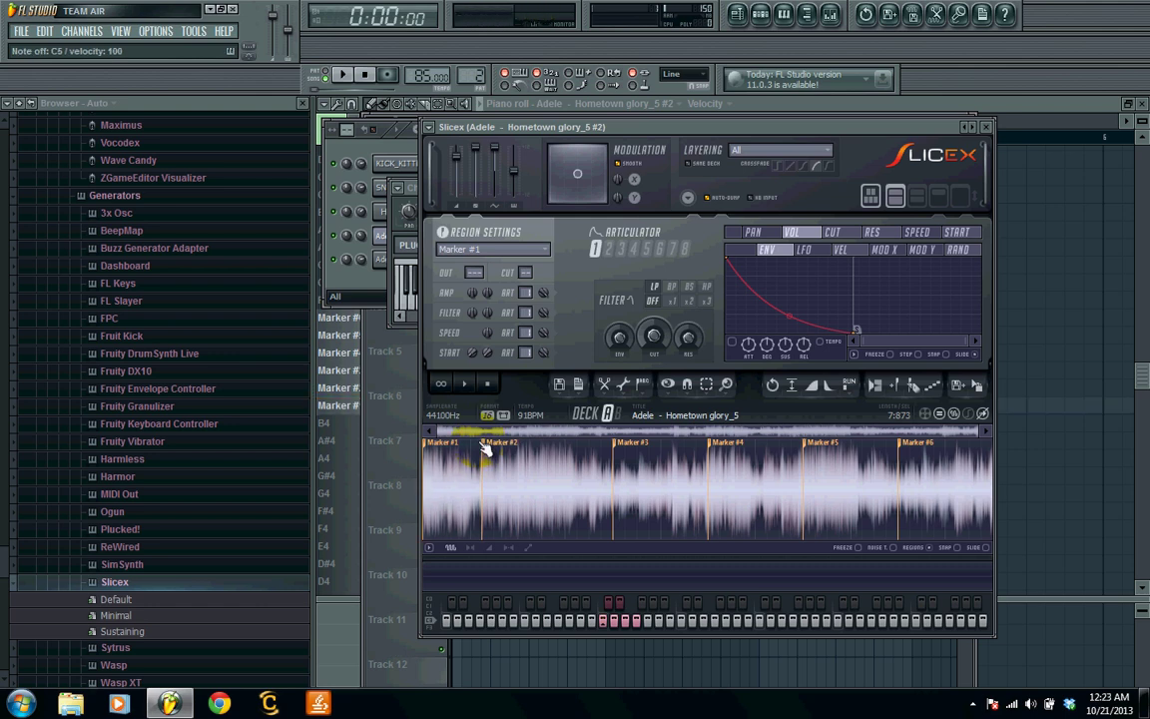
{"action": "left_click", "coordinate": [519, 491]}
{"action": "key", "text": "space"}
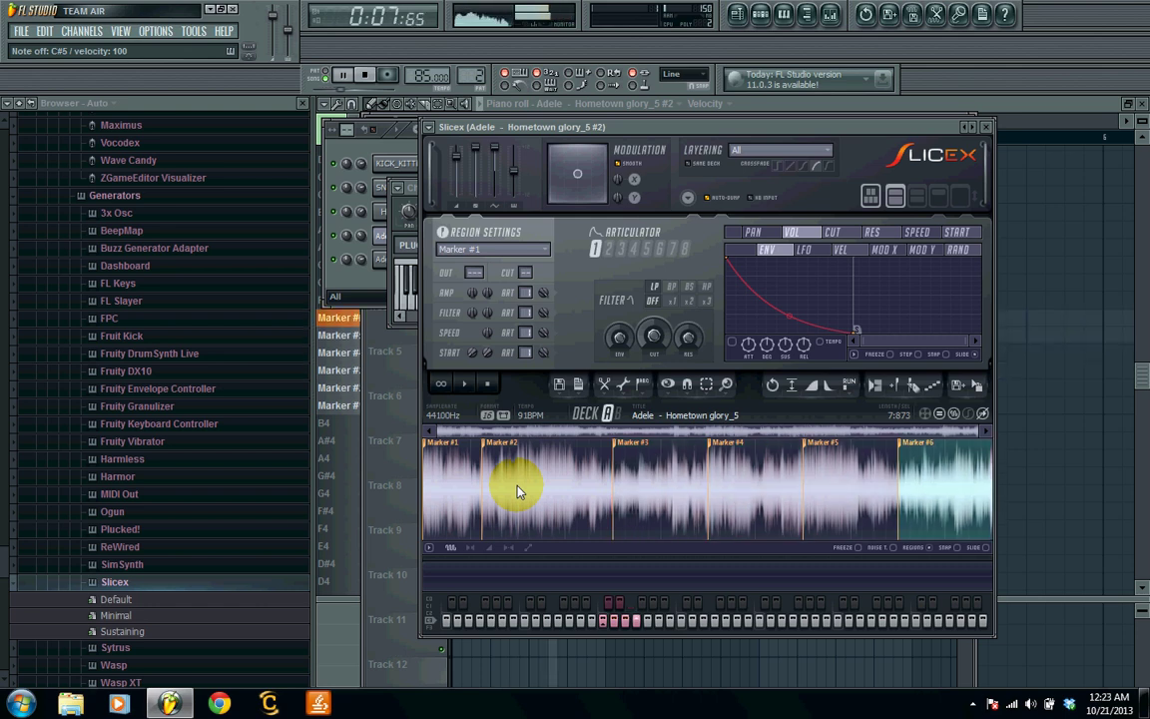
{"action": "key", "text": "space"}
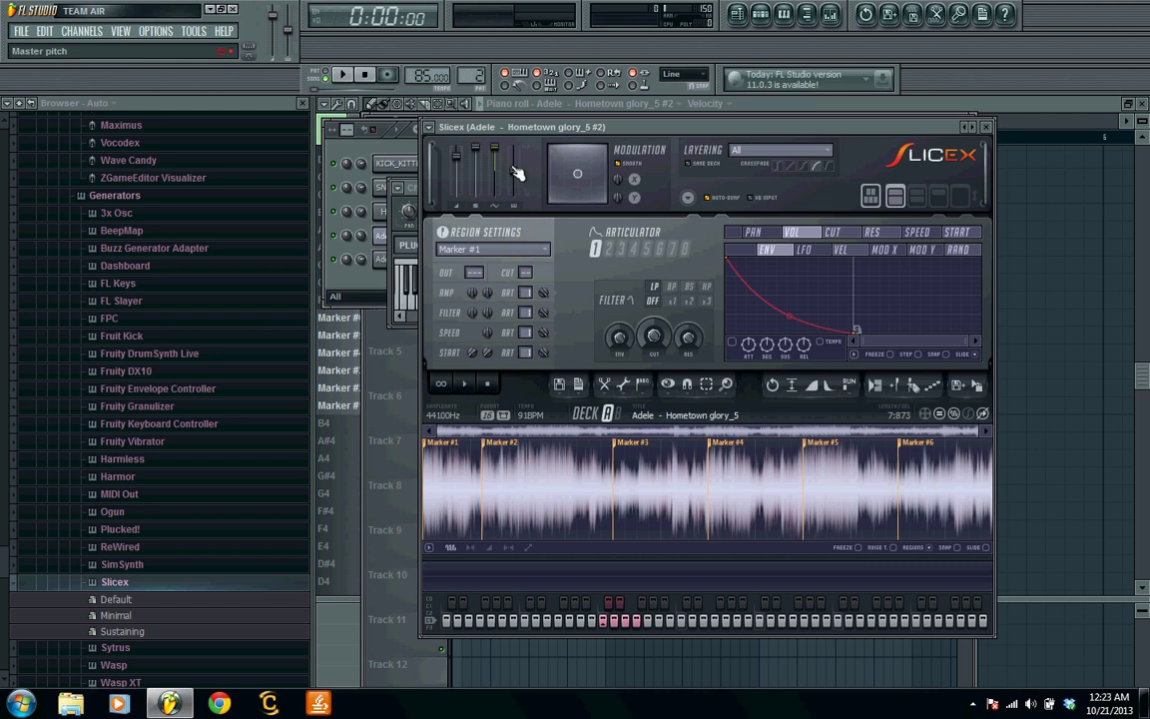
Raise the Slicex master pitch slightly and set the master LFO level to 0%, playing back the arrangement after each change
{"action": "left_click_drag", "start_coordinate": [461, 156], "coordinate": [461, 145]}
{"action": "key", "text": "space"}
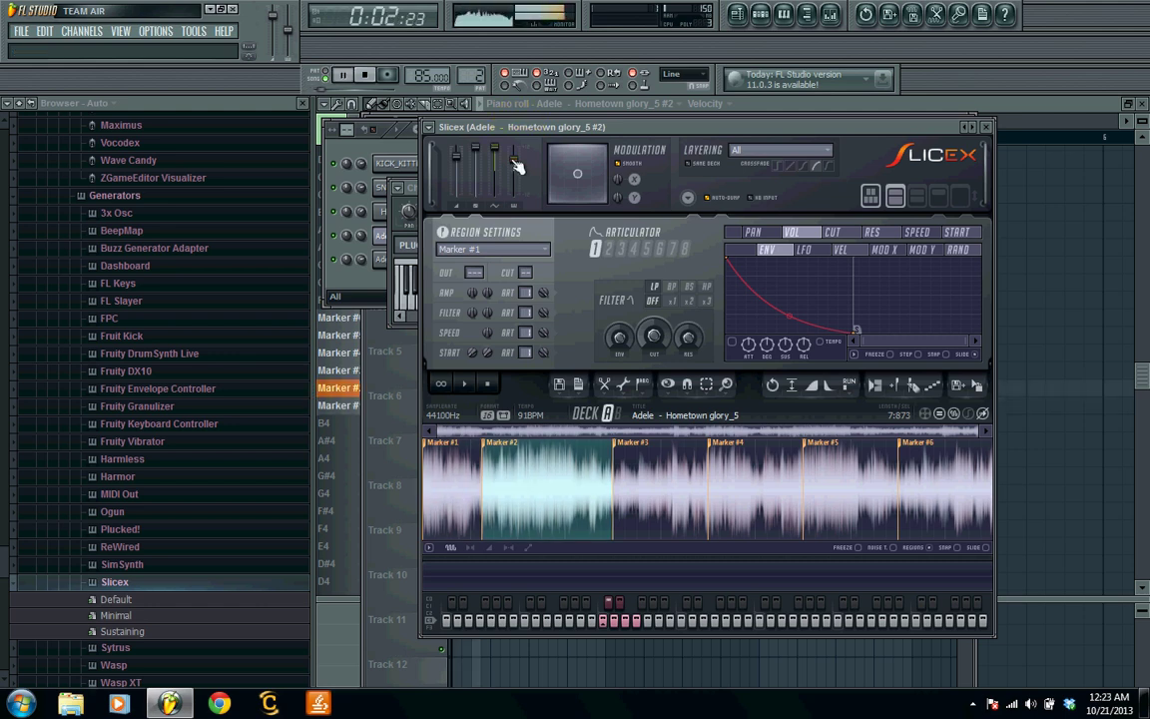
{"action": "key", "text": "XF86AudioRaiseVolume"}
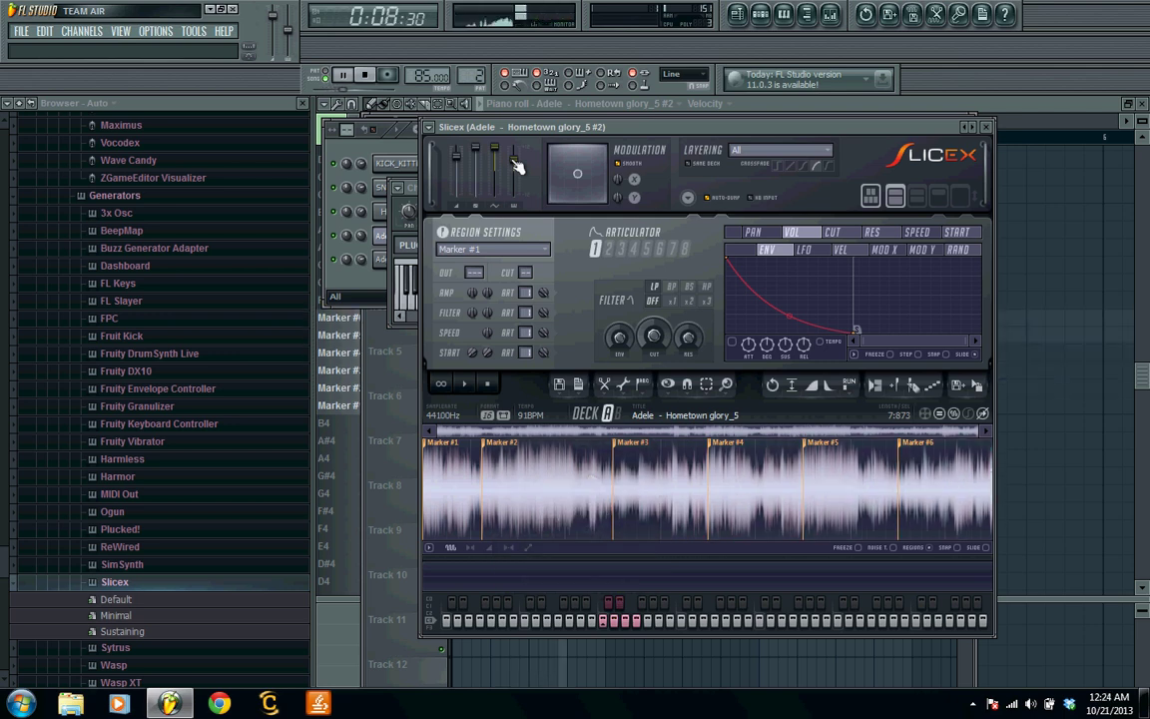
{"action": "key", "text": "space"}
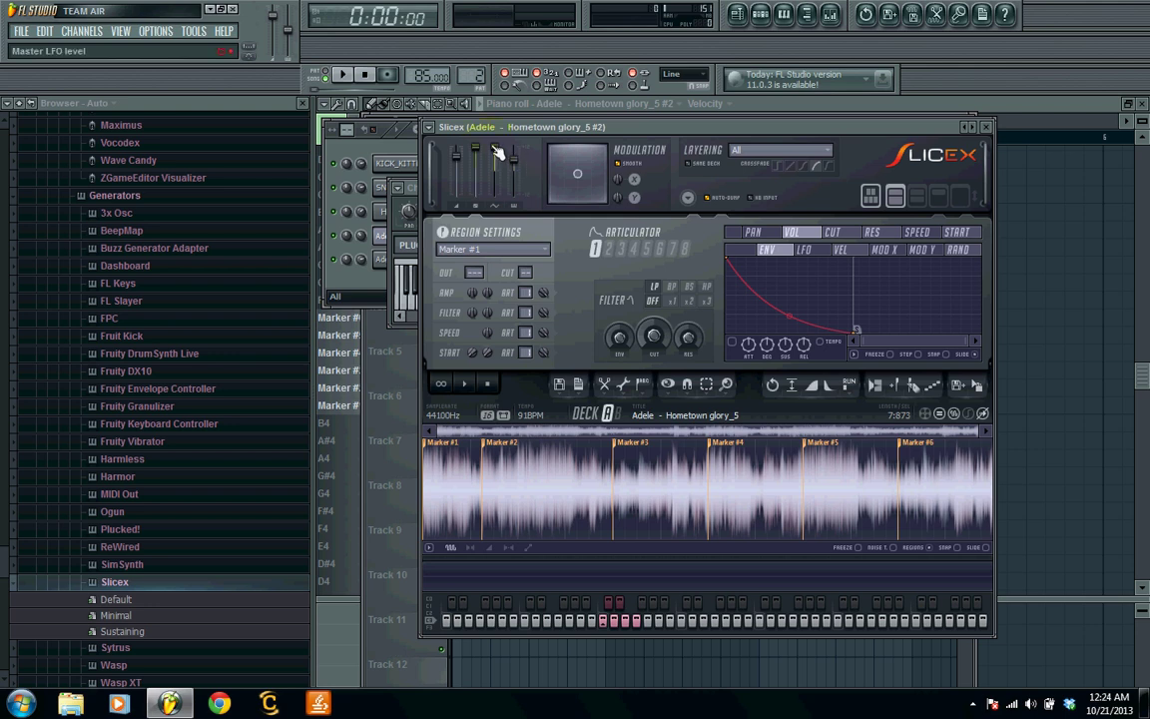
{"action": "left_click_drag", "start_coordinate": [498, 152], "coordinate": [489, 232]}
{"action": "key", "text": "space"}
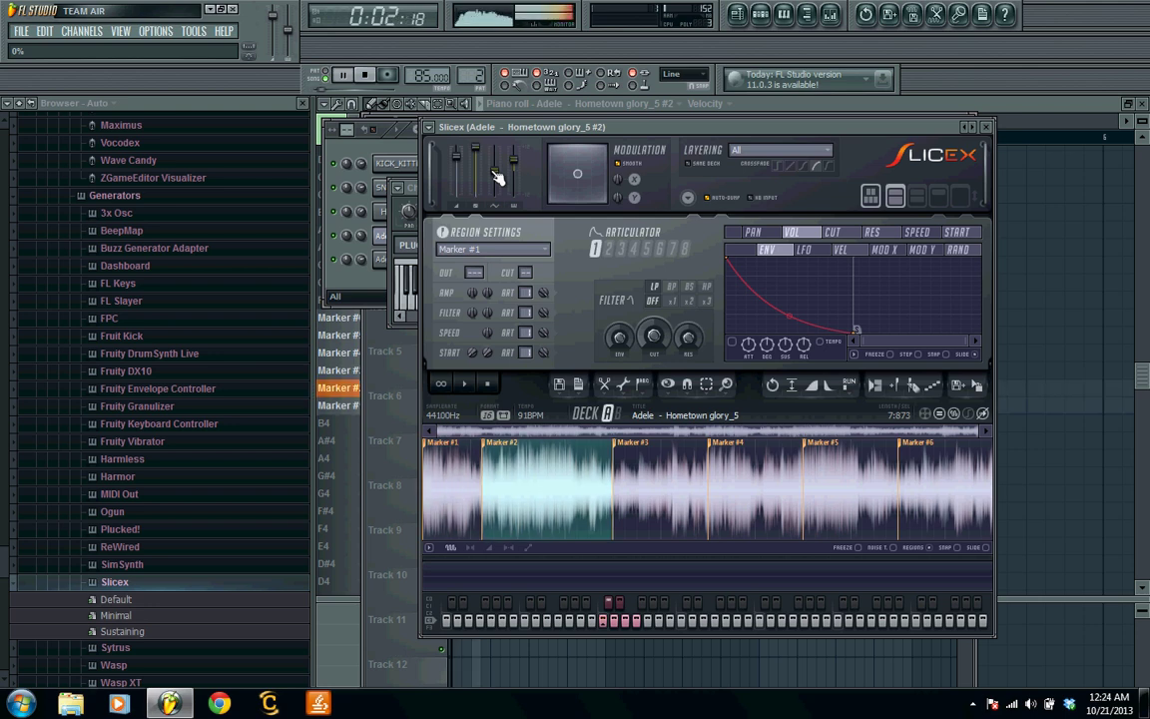
{"action": "key", "text": "space"}
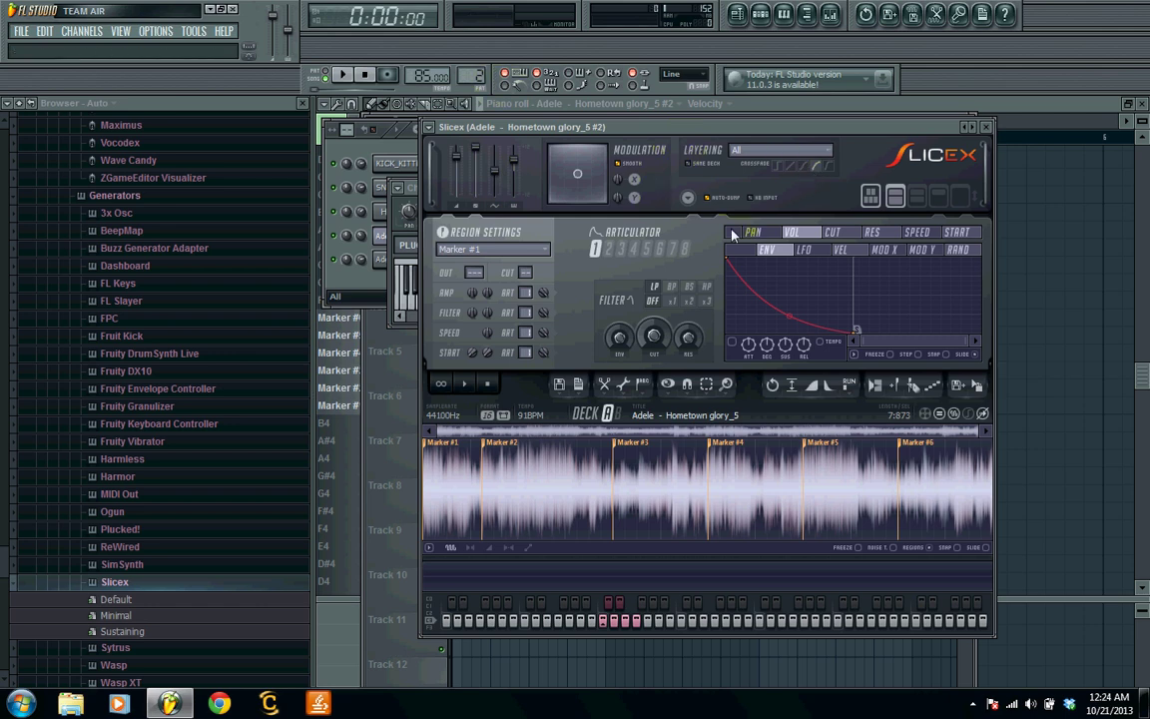
Route the Adele - Hometown glory_5 #2 Slicex channel to mixer track 5 in its channel settings
{"action": "left_click", "coordinate": [352, 132]}
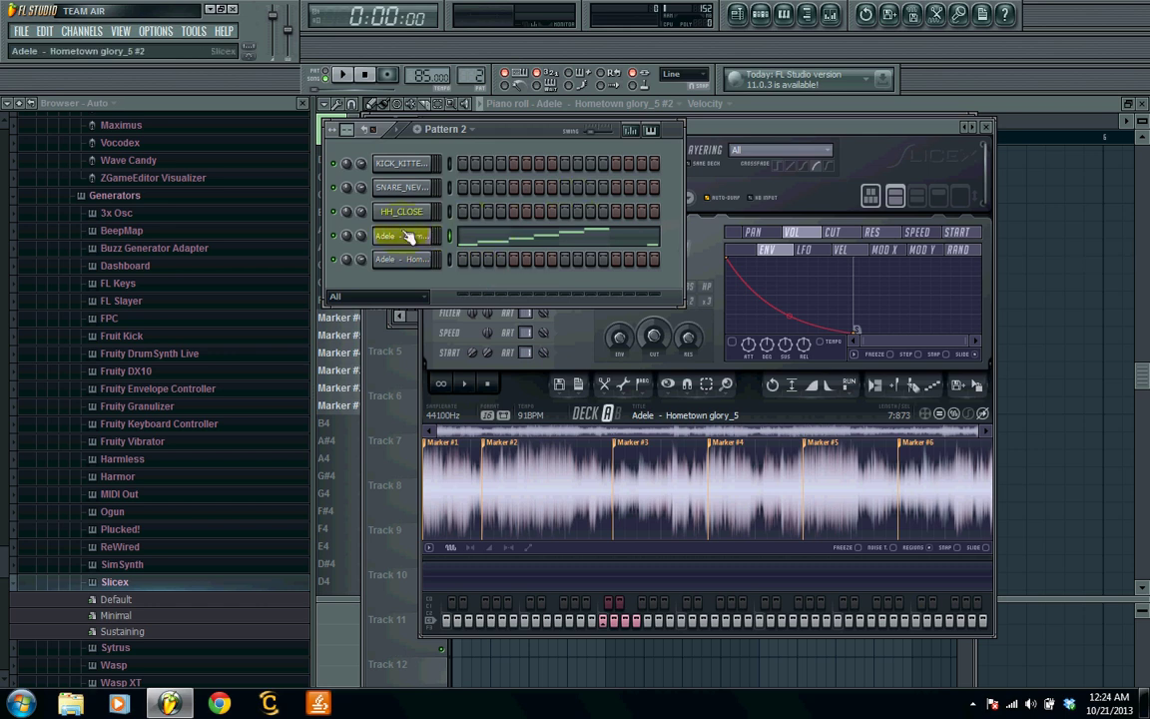
{"action": "left_click", "coordinate": [760, 13]}
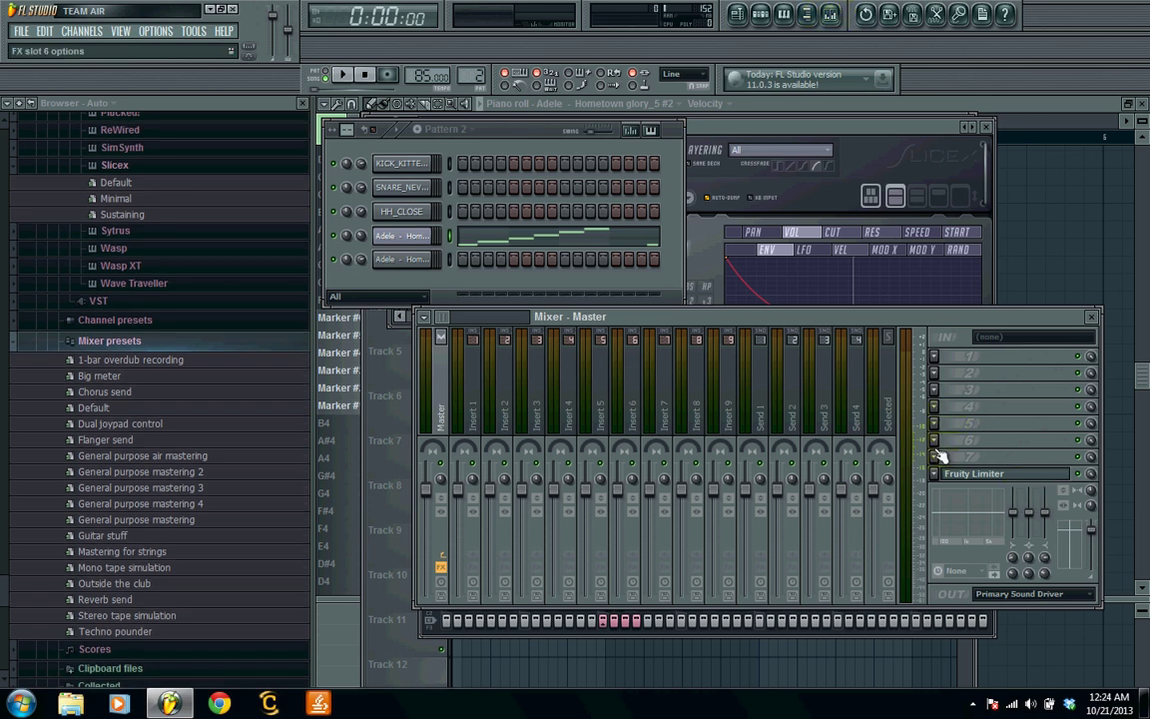
{"action": "left_click", "coordinate": [389, 234]}
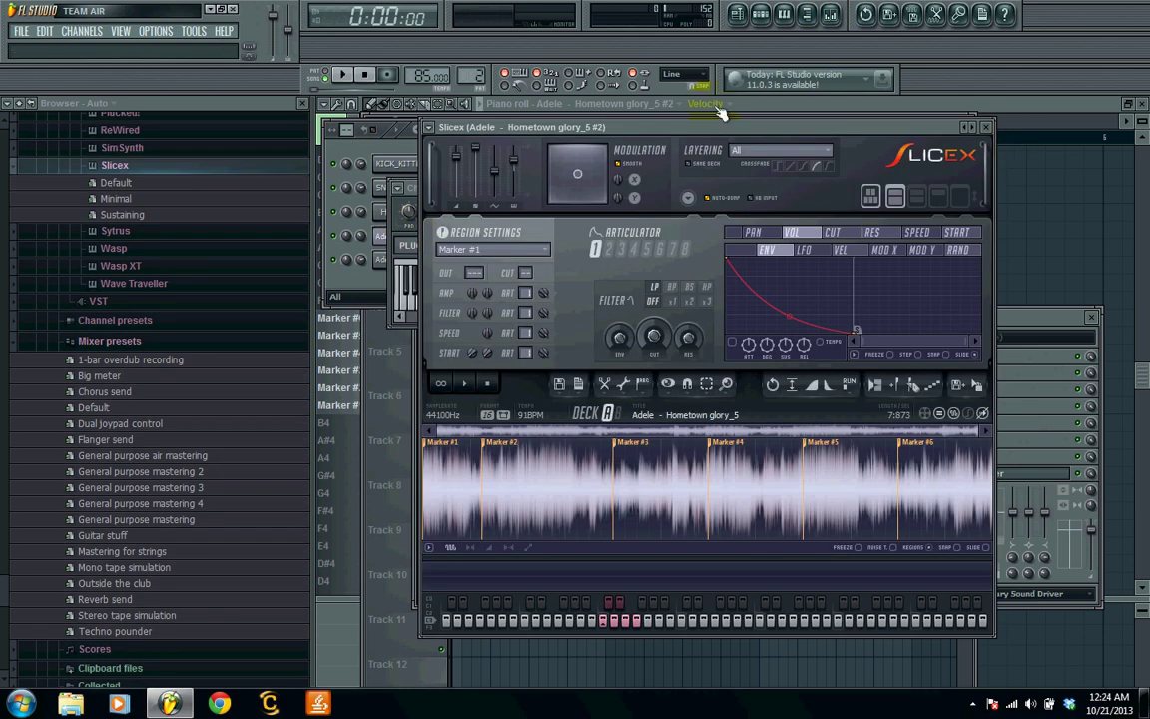
{"action": "left_click_drag", "start_coordinate": [714, 127], "coordinate": [677, 346]}
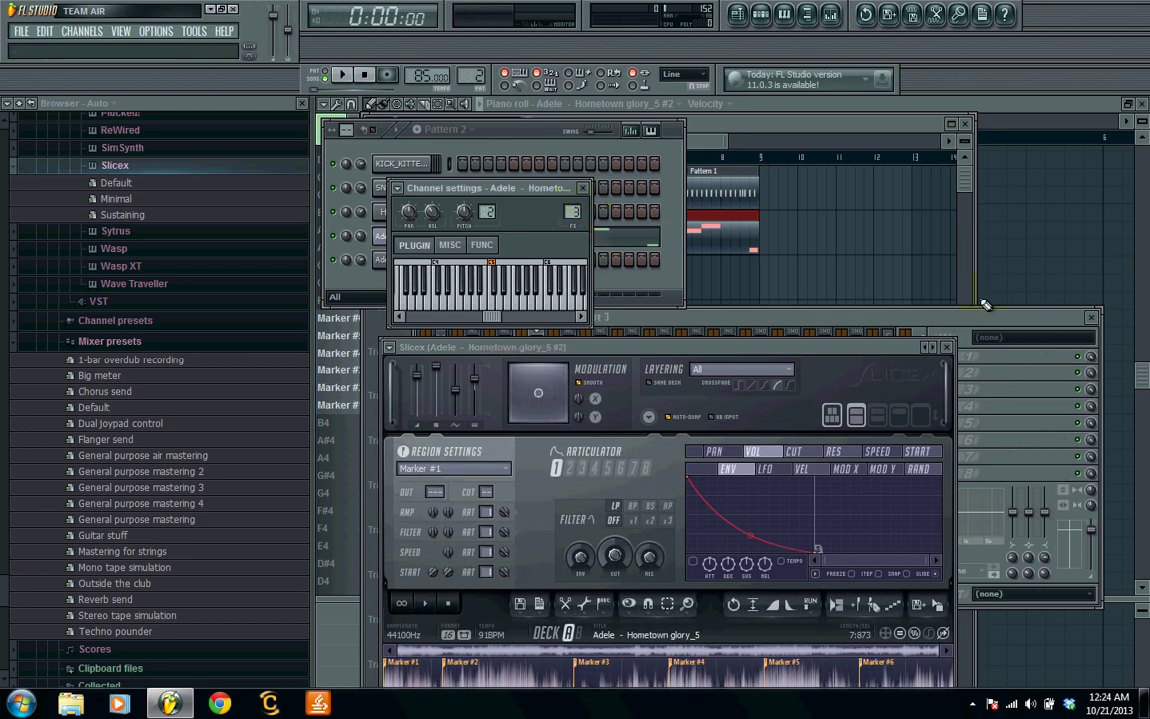
{"action": "left_click_drag", "start_coordinate": [572, 211], "coordinate": [599, 327]}
Load Fruity Delay Bank into effect slot 7 of Insert 5 and listen to it during playback
{"action": "left_click", "coordinate": [828, 316]}
{"action": "left_click", "coordinate": [950, 458]}
{"action": "mouse_move", "coordinate": [954, 393]}
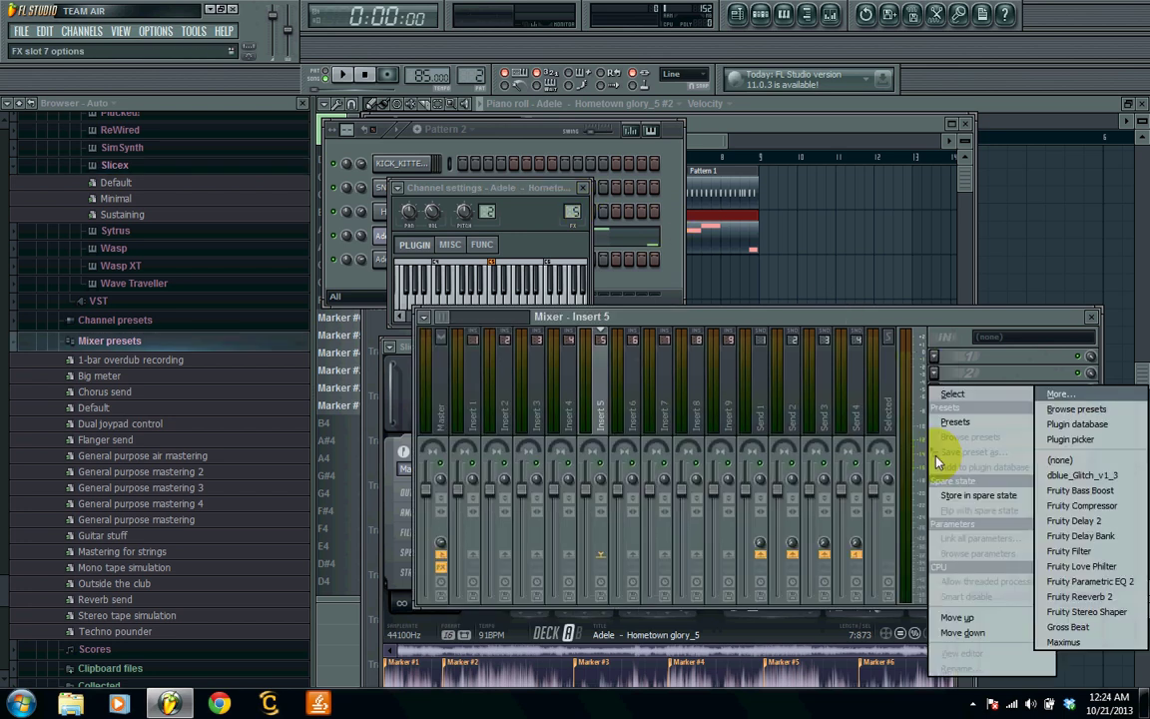
{"action": "left_click", "coordinate": [1106, 537]}
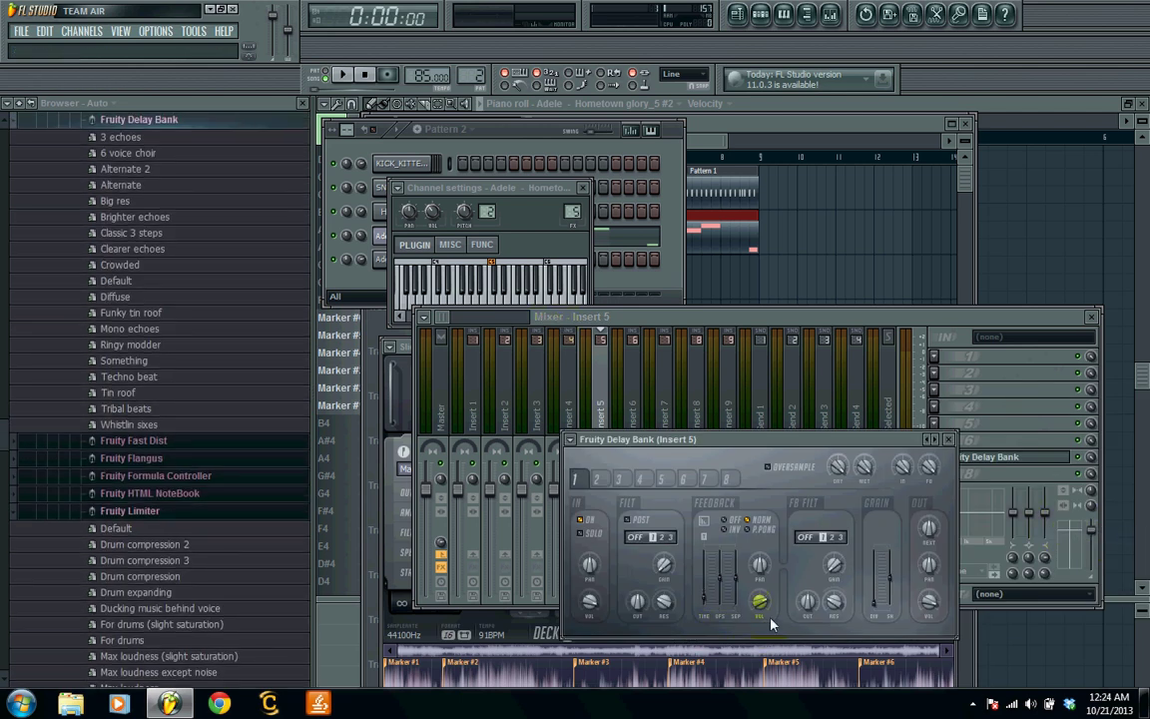
{"action": "key", "text": "space"}
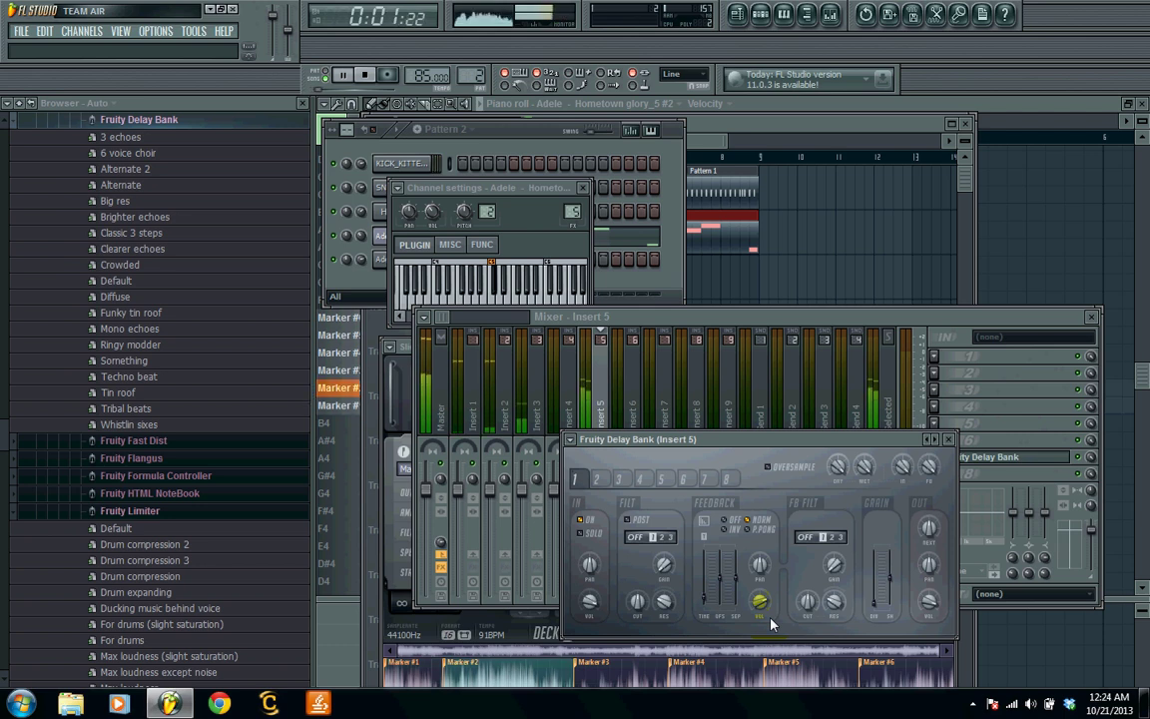
{"action": "left_click", "coordinate": [761, 603]}
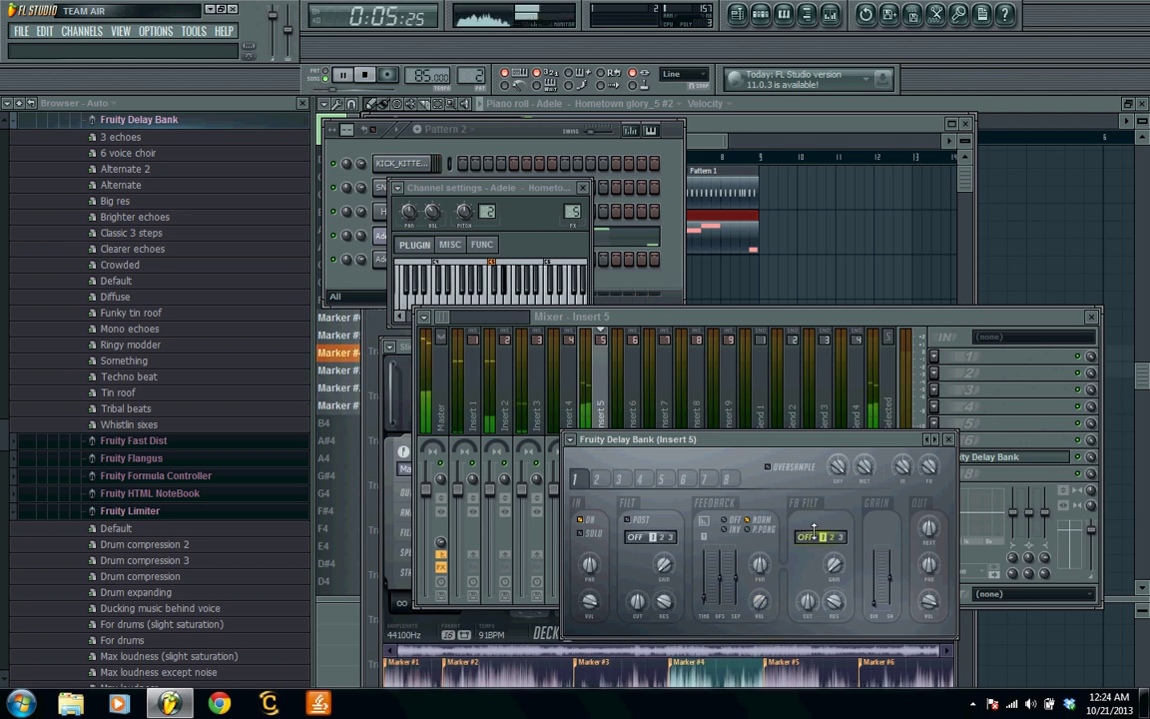
{"action": "left_click", "coordinate": [949, 440]}
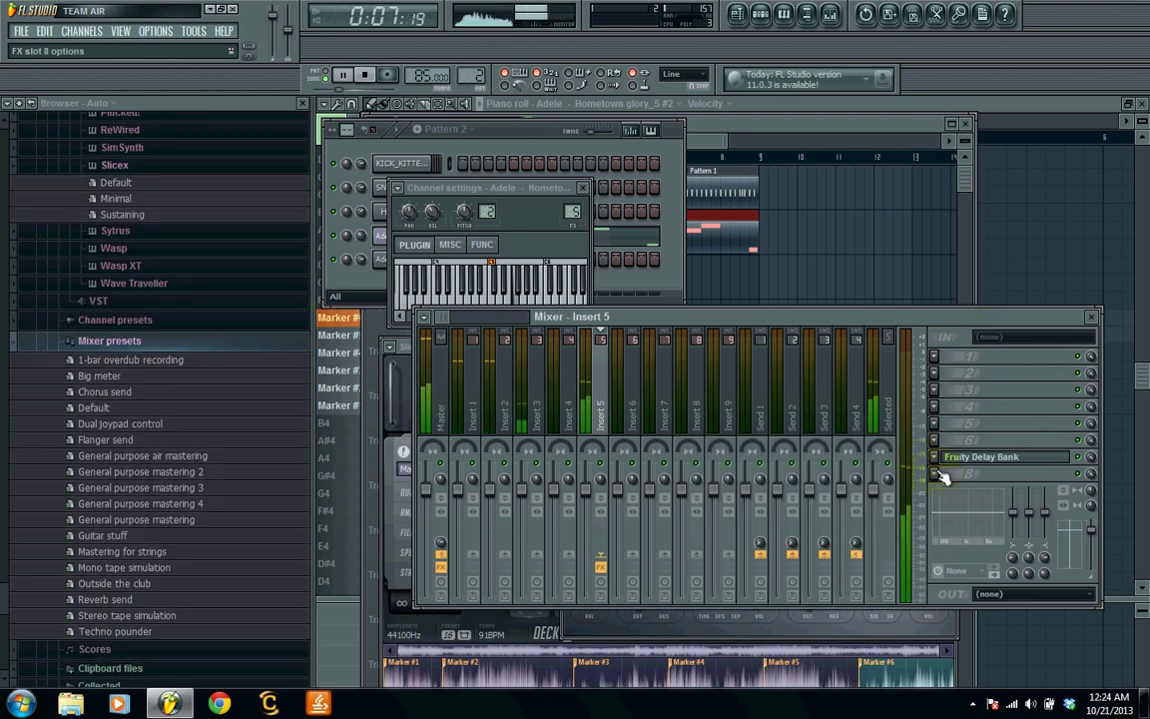
Load Fruity Reeverb 2 into effect slot 8 of Insert 5 and lower its wet level to 6% during playback
{"action": "left_click", "coordinate": [934, 390]}
{"action": "mouse_move", "coordinate": [959, 421]}
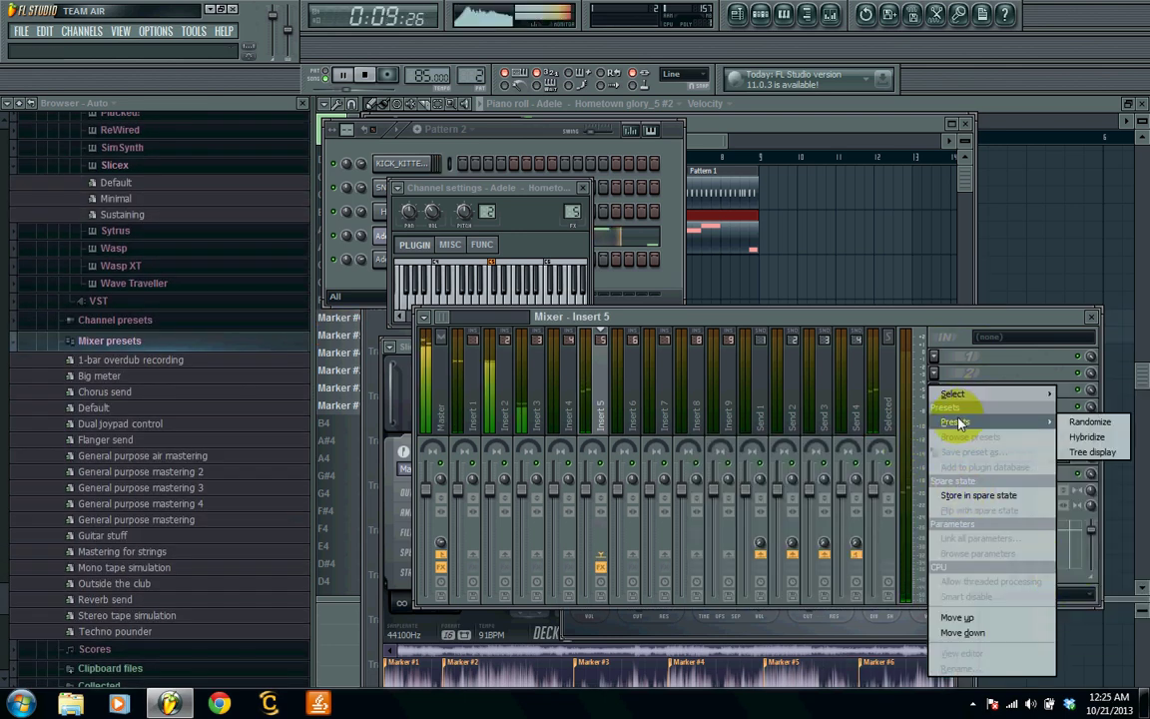
{"action": "mouse_move", "coordinate": [999, 394]}
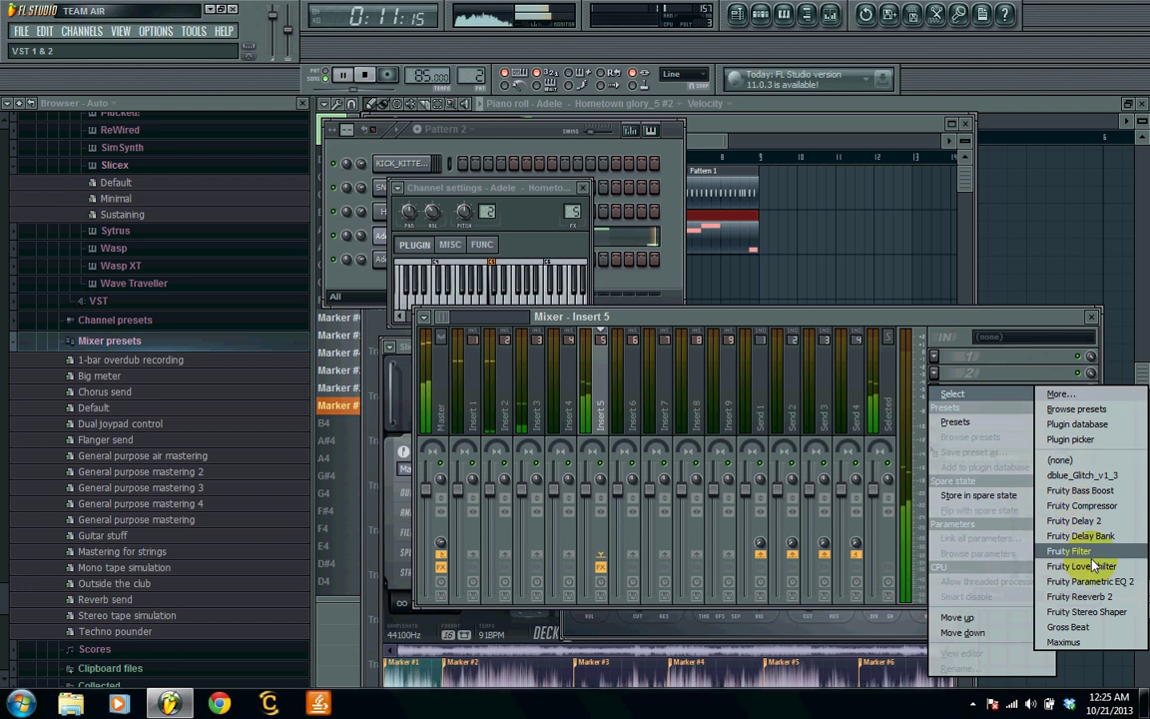
{"action": "left_click", "coordinate": [1073, 597]}
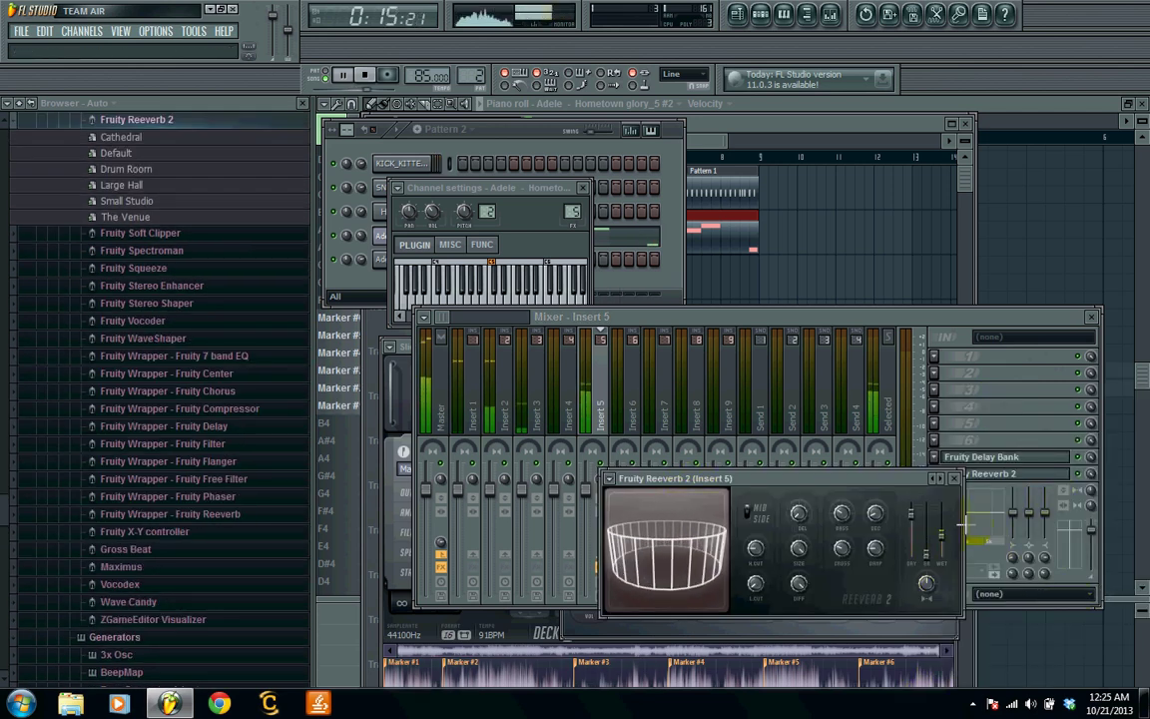
{"action": "left_click_drag", "start_coordinate": [965, 531], "coordinate": [950, 547]}
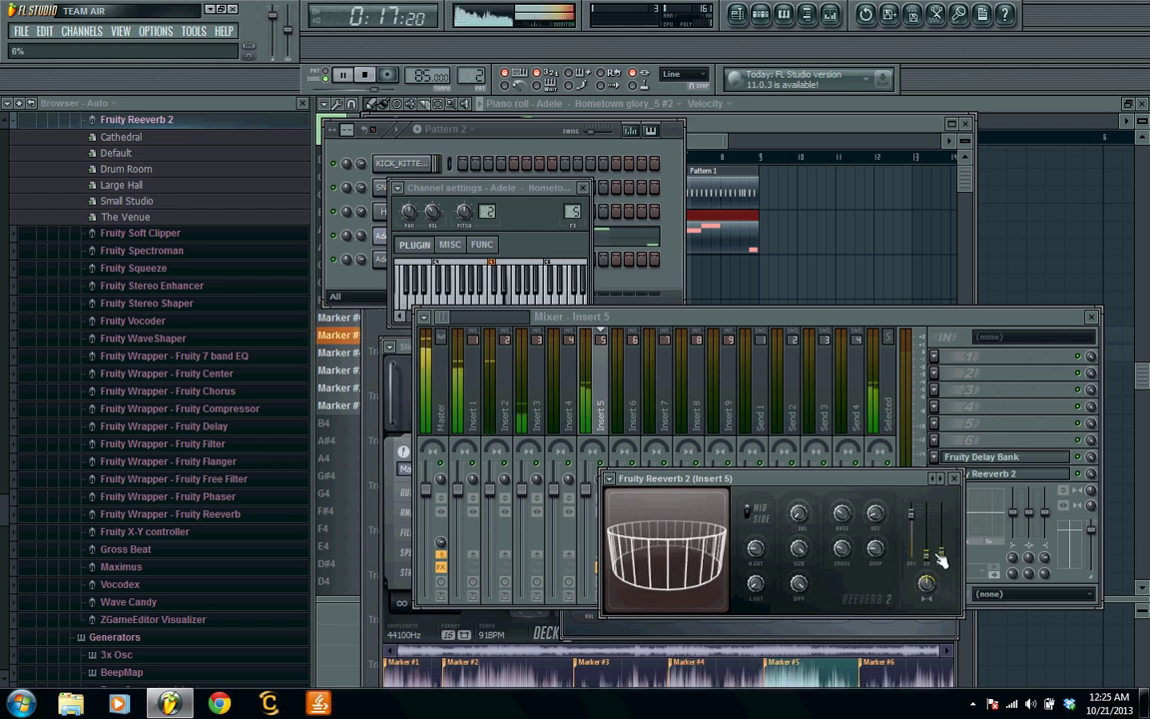
{"action": "left_click", "coordinate": [1102, 504]}
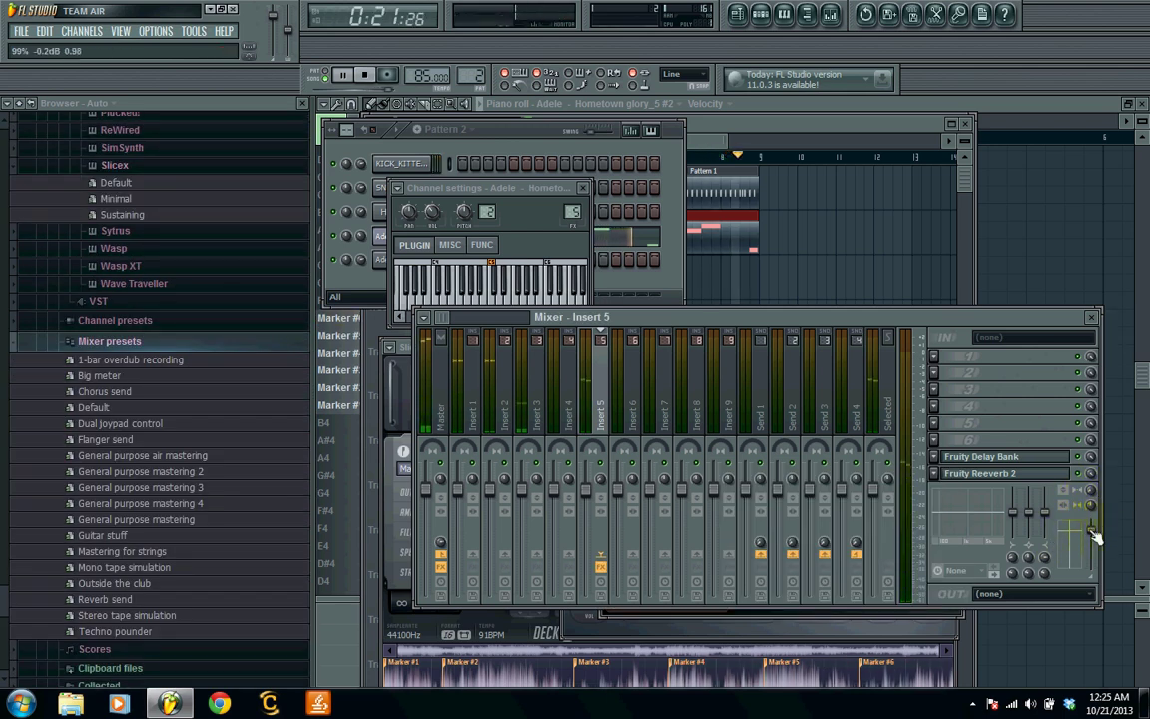
{"action": "key", "text": "space"}
Open Pattern 2's slice notes from the playlist in the piano roll, set snap to (none) and delete all the notes
{"action": "left_click", "coordinate": [704, 140]}
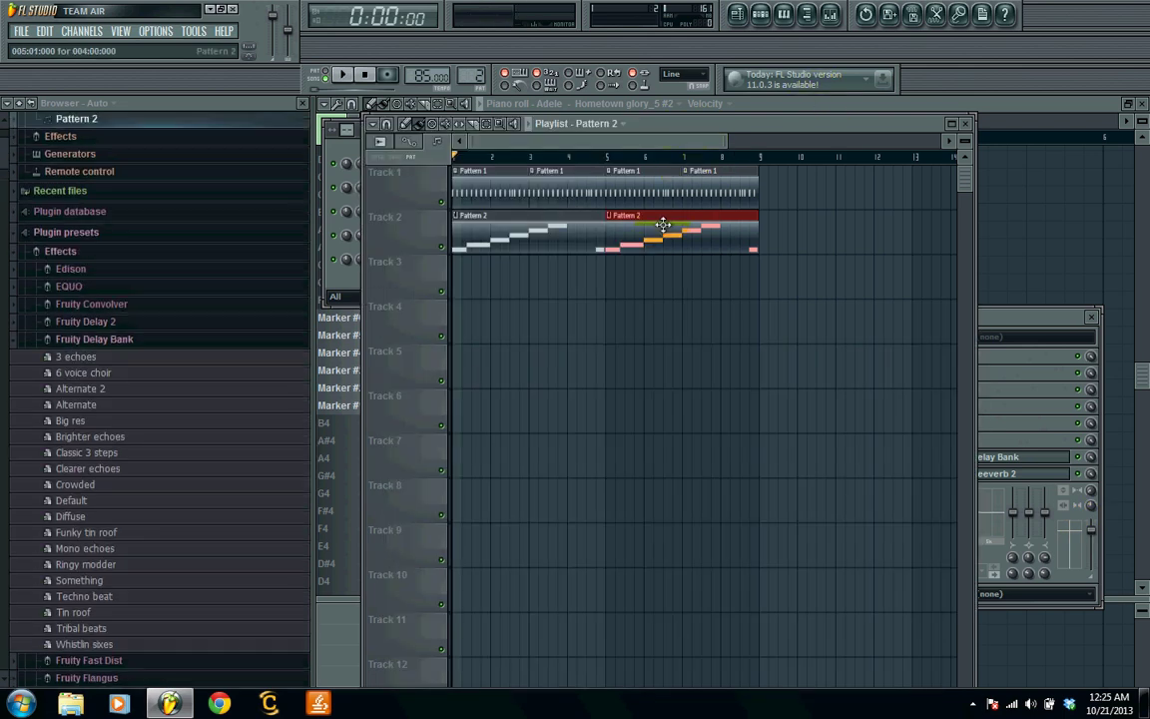
{"action": "double_click", "coordinate": [547, 250]}
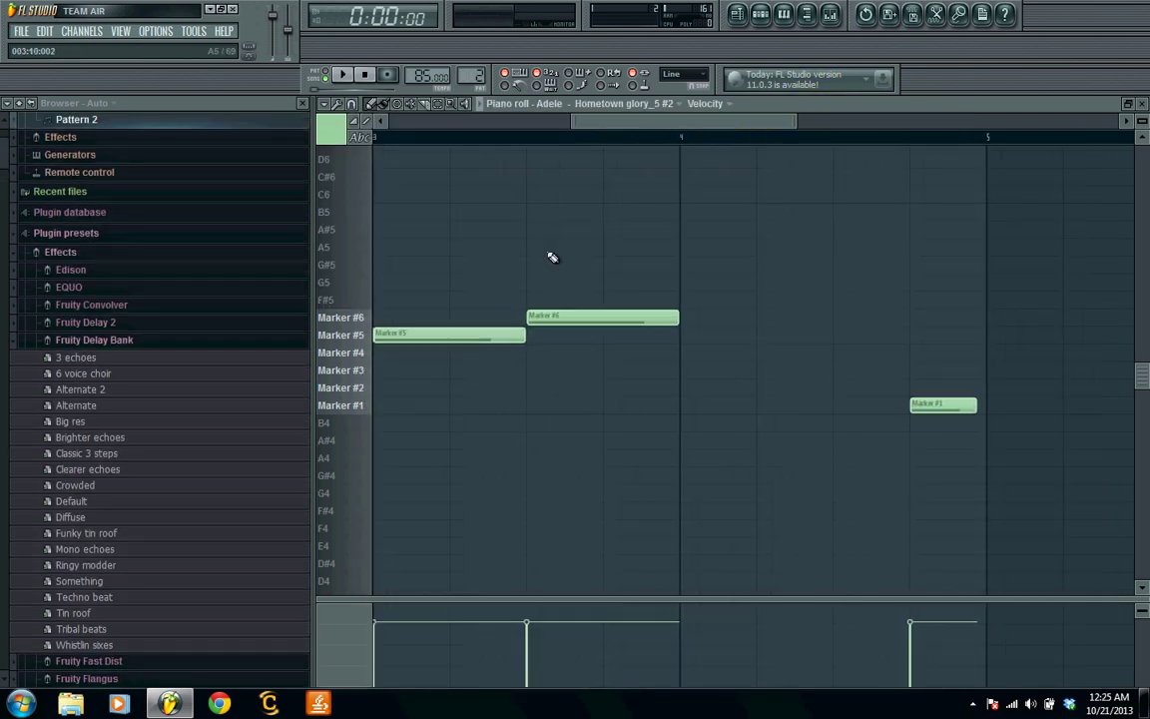
{"action": "scroll", "coordinate": [637, 134], "scroll_direction": "up", "scroll_amount": 3}
{"action": "key", "text": "ctrl+a"}
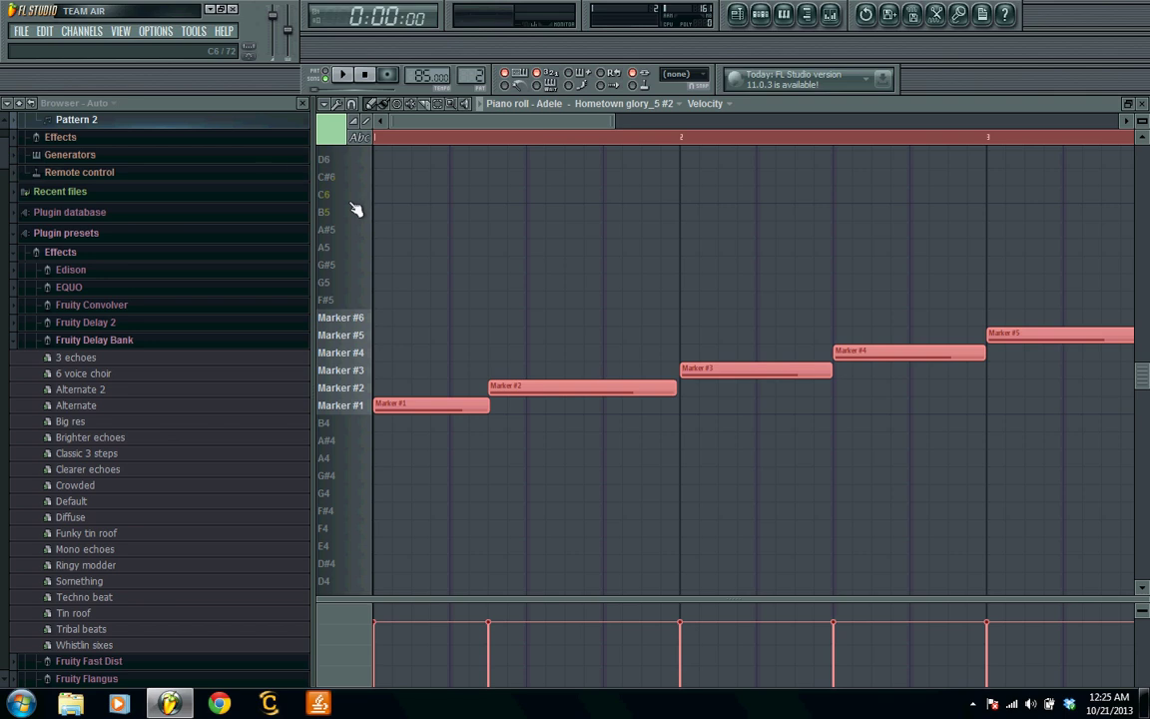
{"action": "key", "text": "Delete"}
Add short Marker #1, Marker #2 and Marker #5 notes at steps 1, 3 and 5 of bar 1 and play them
{"action": "left_click", "coordinate": [375, 317]}
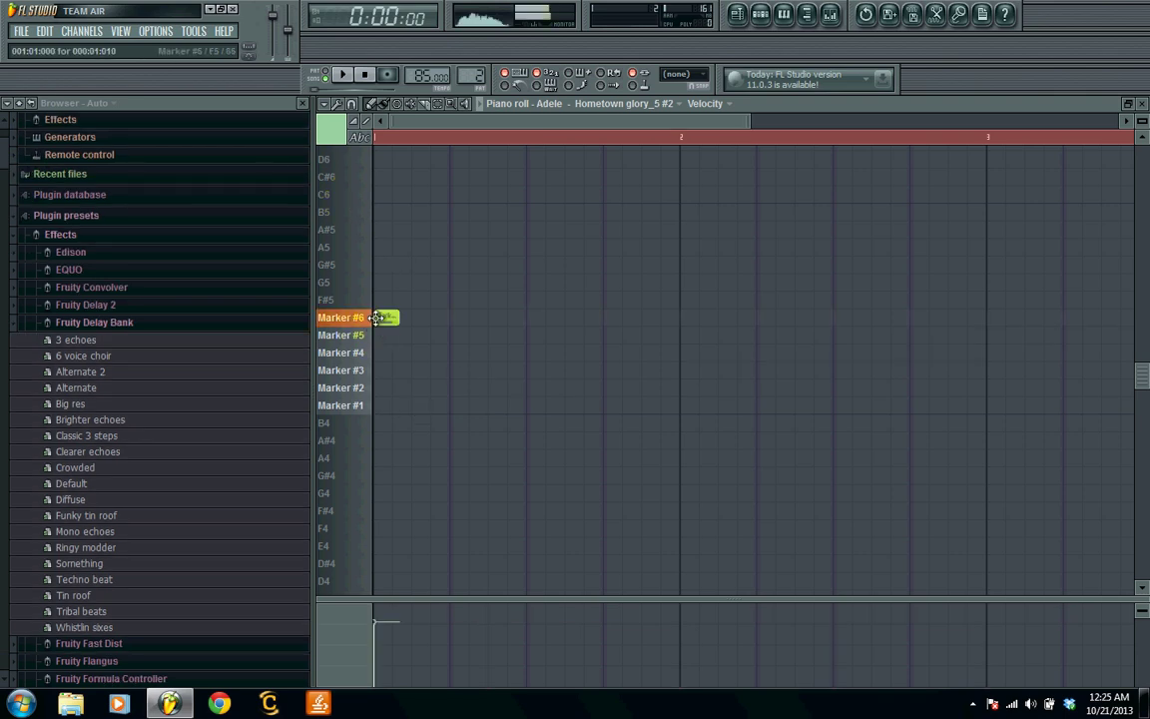
{"action": "left_click_drag", "start_coordinate": [385, 318], "coordinate": [382, 403]}
{"action": "left_click", "coordinate": [418, 387]}
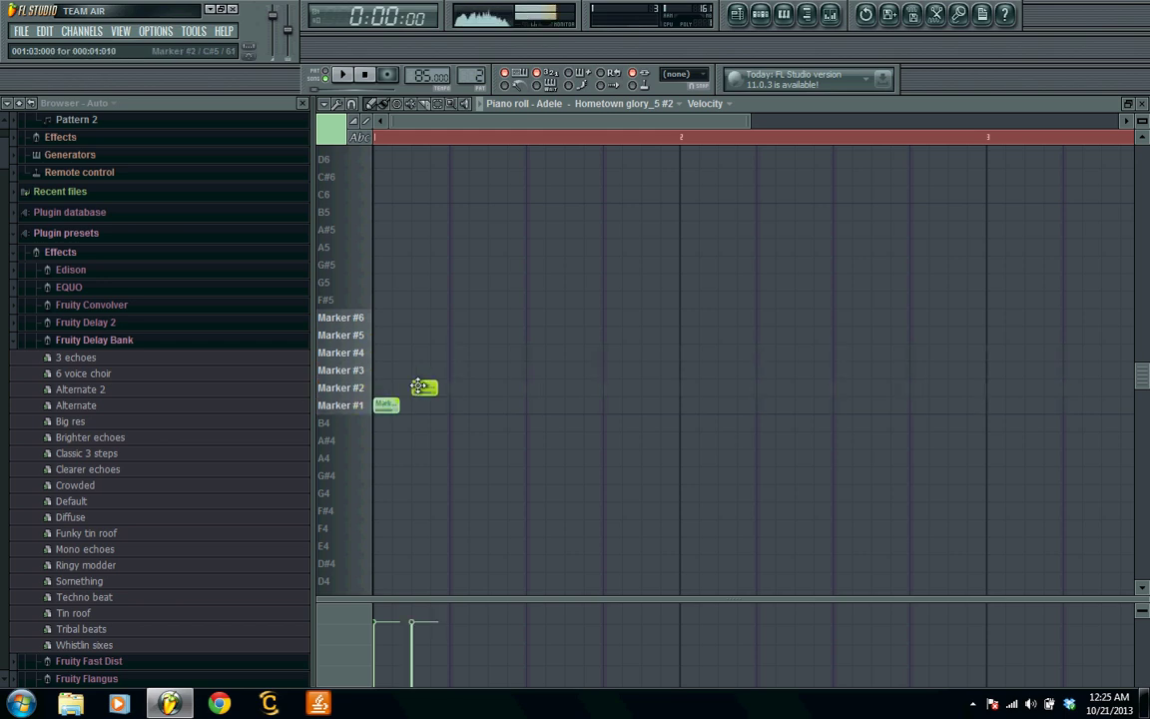
{"action": "mouse_move", "coordinate": [464, 317]}
{"action": "left_mouse_down"}
{"action": "mouse_move", "coordinate": [451, 318]}
{"action": "mouse_move", "coordinate": [447, 346]}
{"action": "left_mouse_up"}
{"action": "key", "text": "space"}
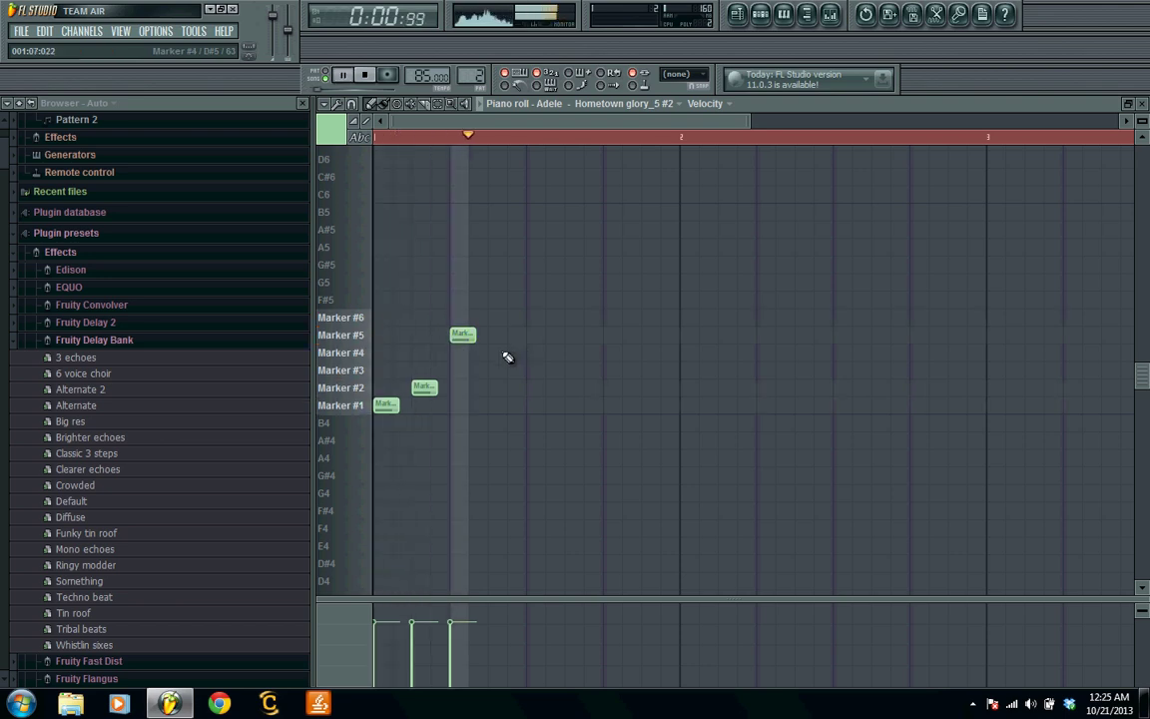
Lengthen the Marker #1, #2 and #5 notes to nearly two steps each, add a matching Marker #4 note at step 7 and play them
{"action": "key", "text": "space"}
{"action": "left_click_drag", "start_coordinate": [445, 392], "coordinate": [446, 396]}
{"action": "key", "text": "super"}
{"action": "key", "text": "Escape"}
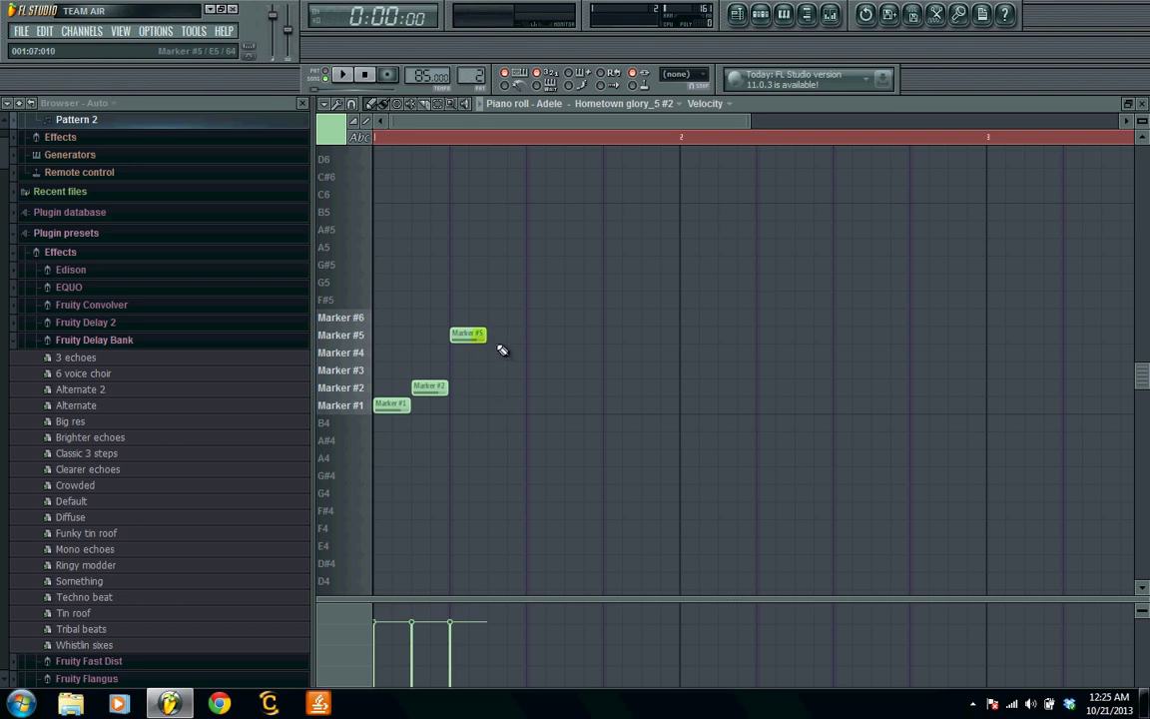
{"action": "left_click", "coordinate": [489, 353]}
{"action": "key", "text": "space"}
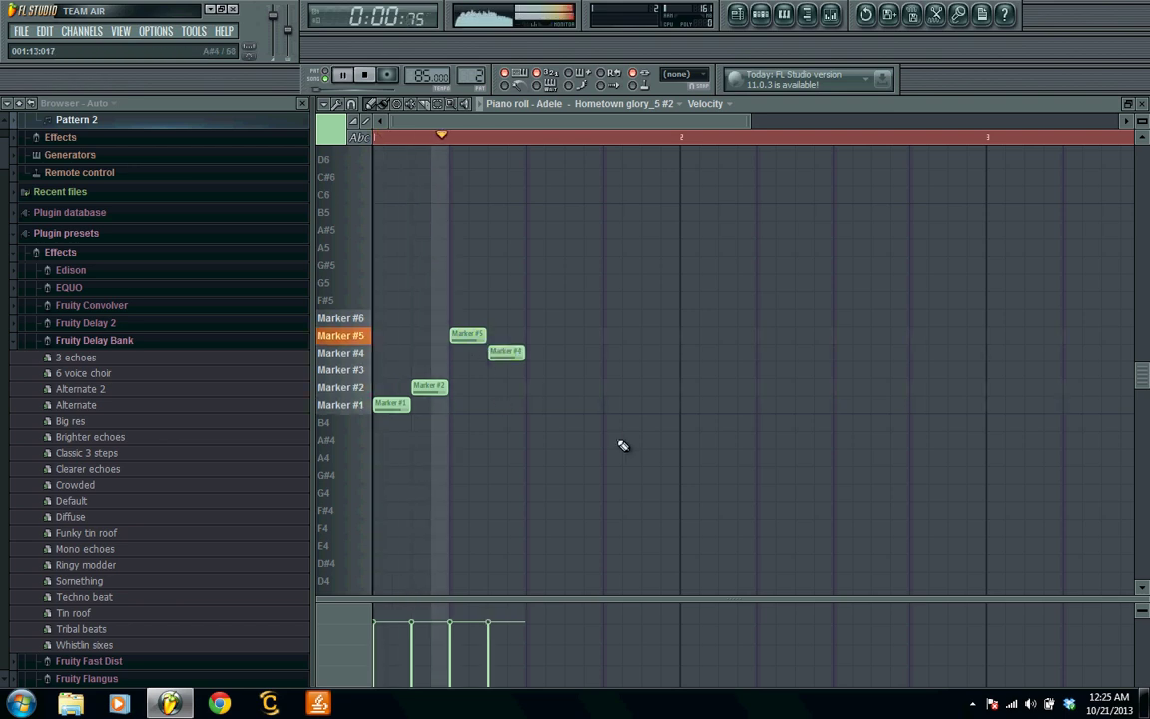
{"action": "key", "text": "space"}
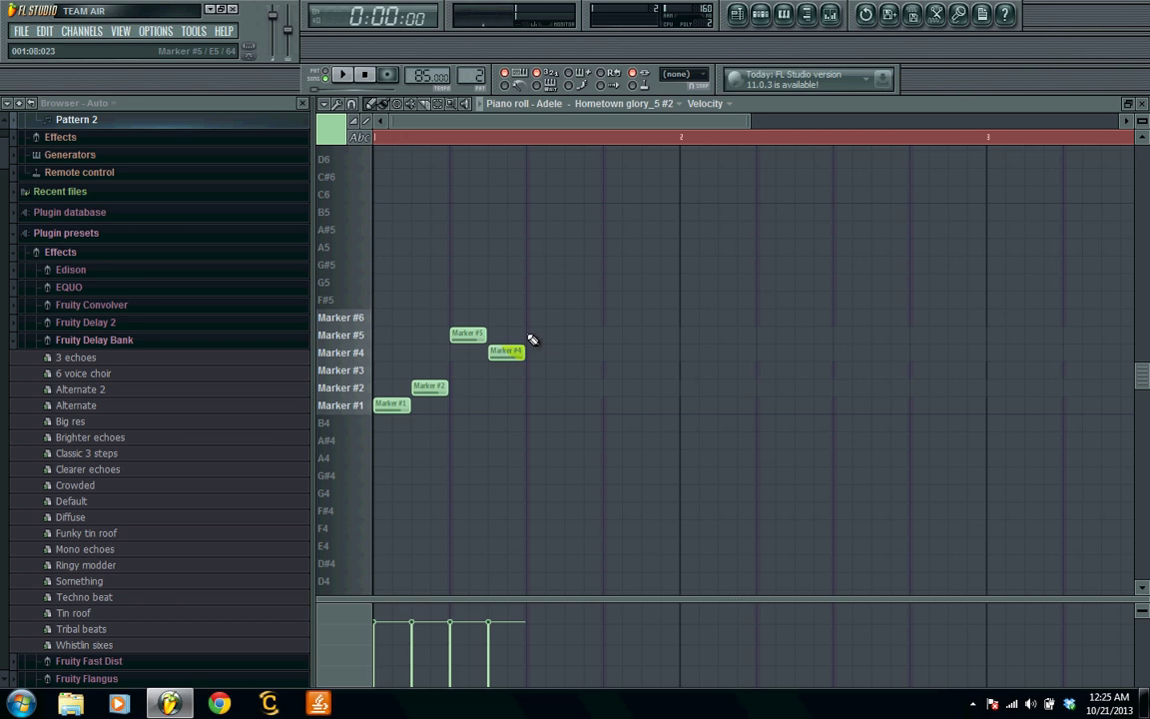
Add notes for Marker #5 at step 9, Marker #2 at step 11, Marker #5 at step 13 and Marker #2 at step 15, and play them
{"action": "left_click", "coordinate": [530, 333]}
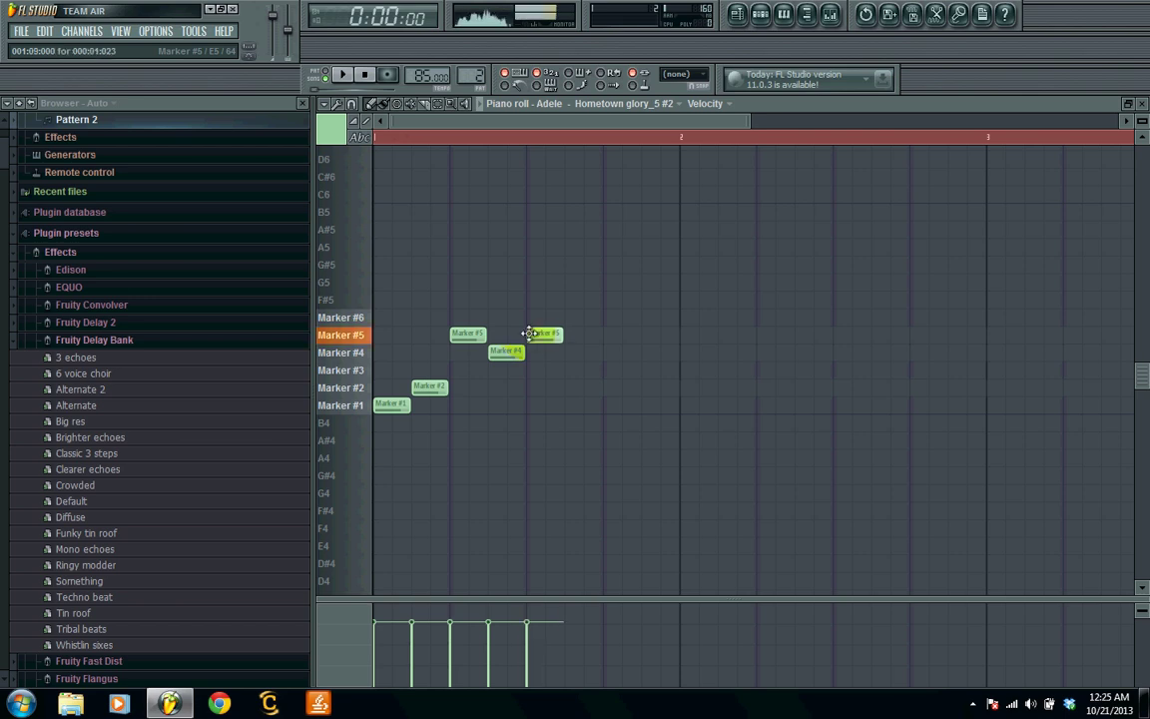
{"action": "left_click", "coordinate": [573, 391]}
{"action": "left_click_drag", "start_coordinate": [625, 334], "coordinate": [611, 334]}
{"action": "left_click", "coordinate": [645, 387]}
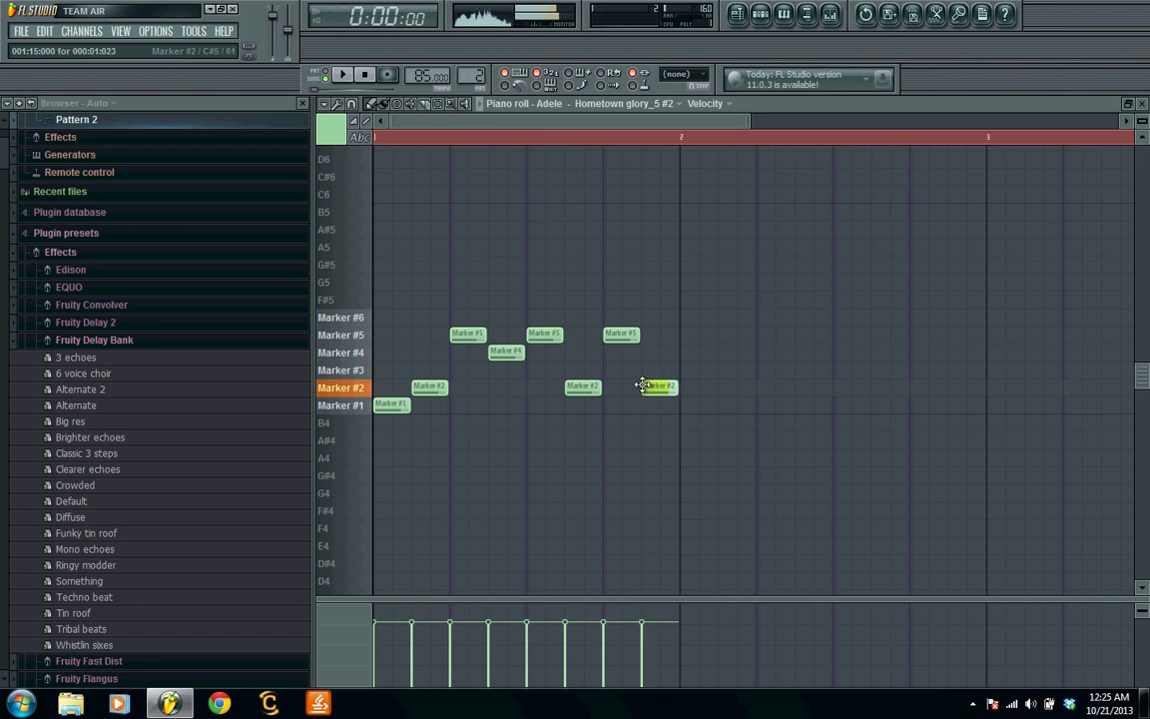
{"action": "key", "text": "space"}
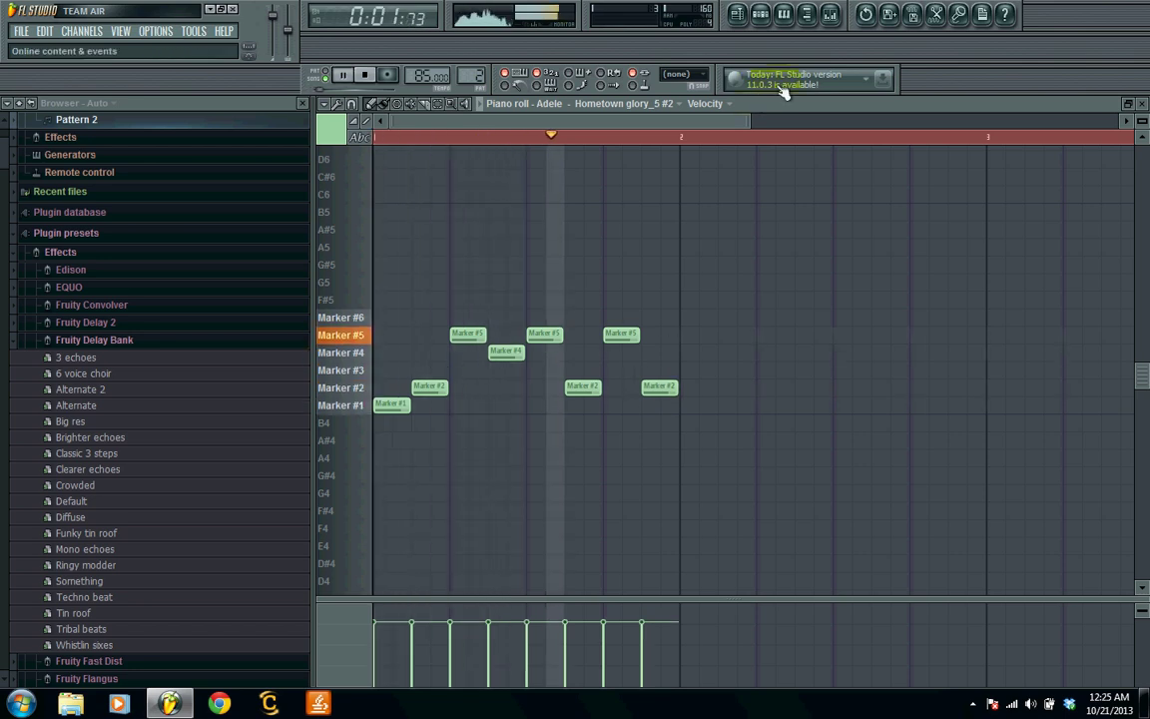
Repeat the Pattern 2 clip along Track 2 of the playlist through bar 8 while the song plays
{"action": "left_click", "coordinate": [737, 14]}
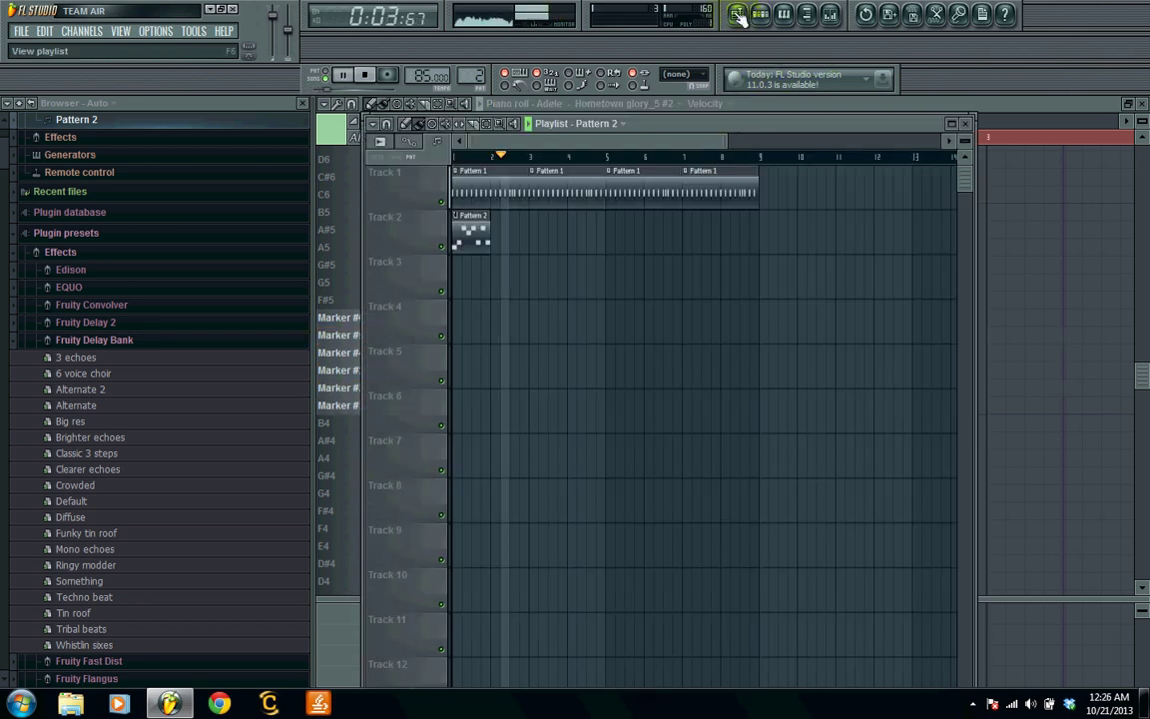
{"action": "key", "text": "space"}
{"action": "double_click", "coordinate": [486, 245]}
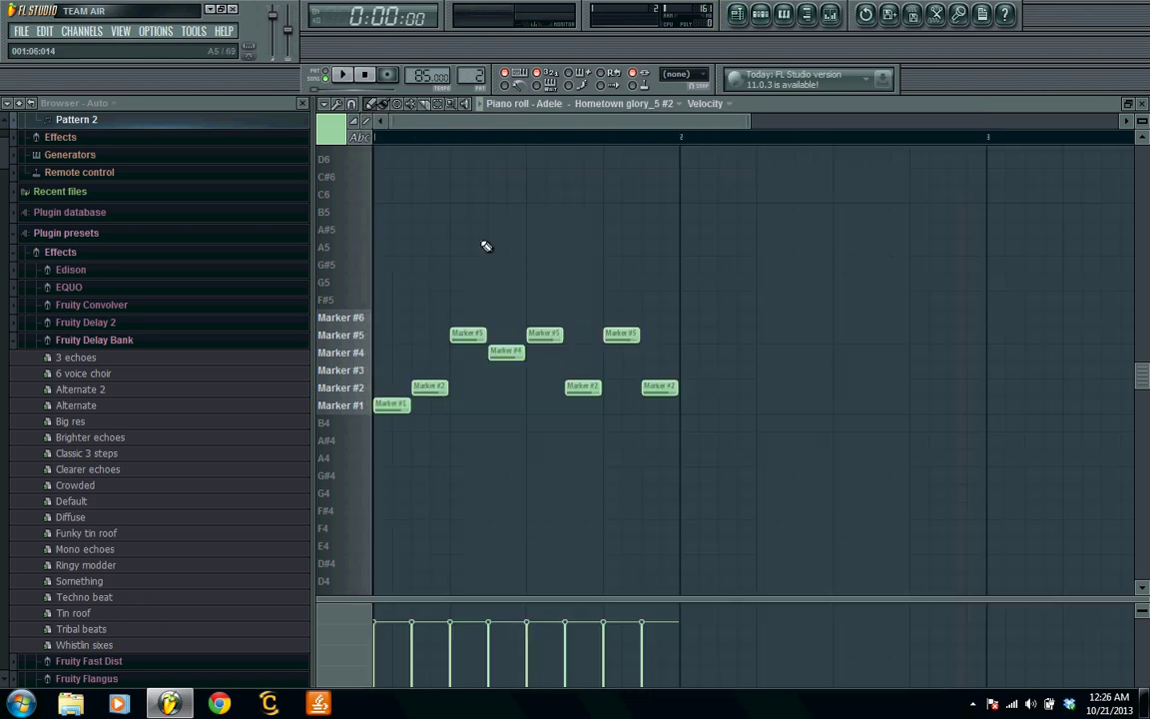
{"action": "key", "text": "space"}
{"action": "key", "text": "F5"}
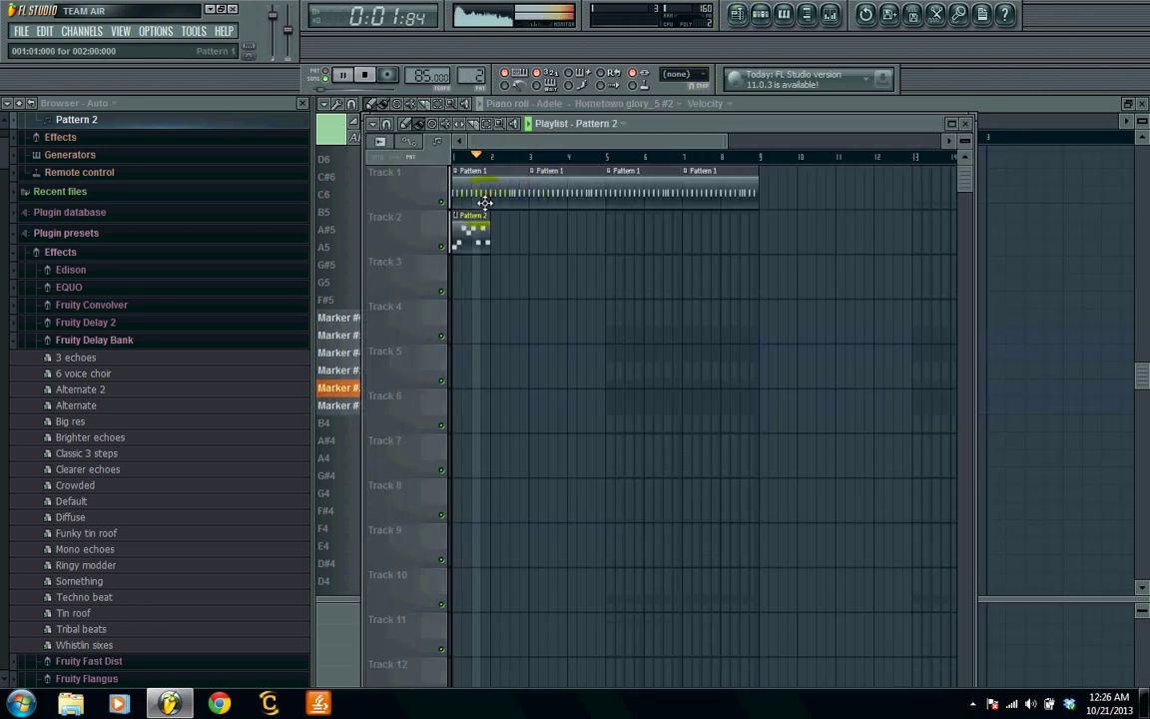
{"action": "key", "text": "ctrl+b"}
{"action": "key", "text": "ctrl+b"}
{"action": "key", "text": "ctrl+b"}
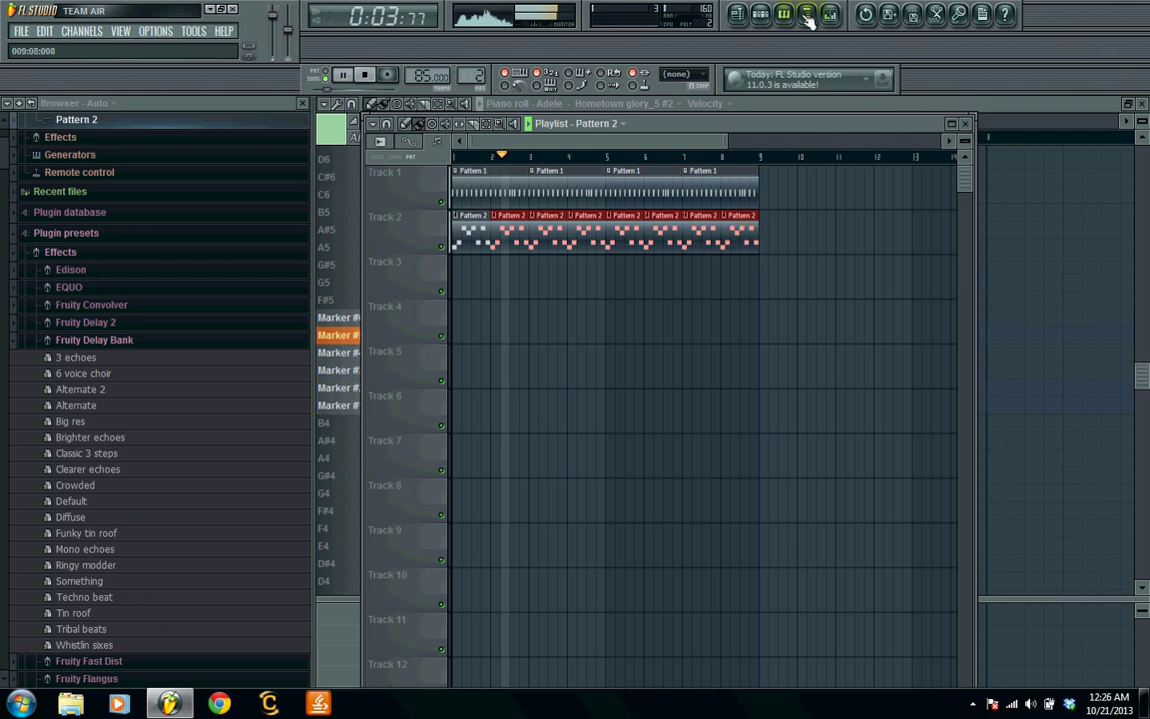
Open the piano roll of the Adele - Hometown glory_5 #2 channel from the step sequencer and stop playback
{"action": "left_click", "coordinate": [808, 15]}
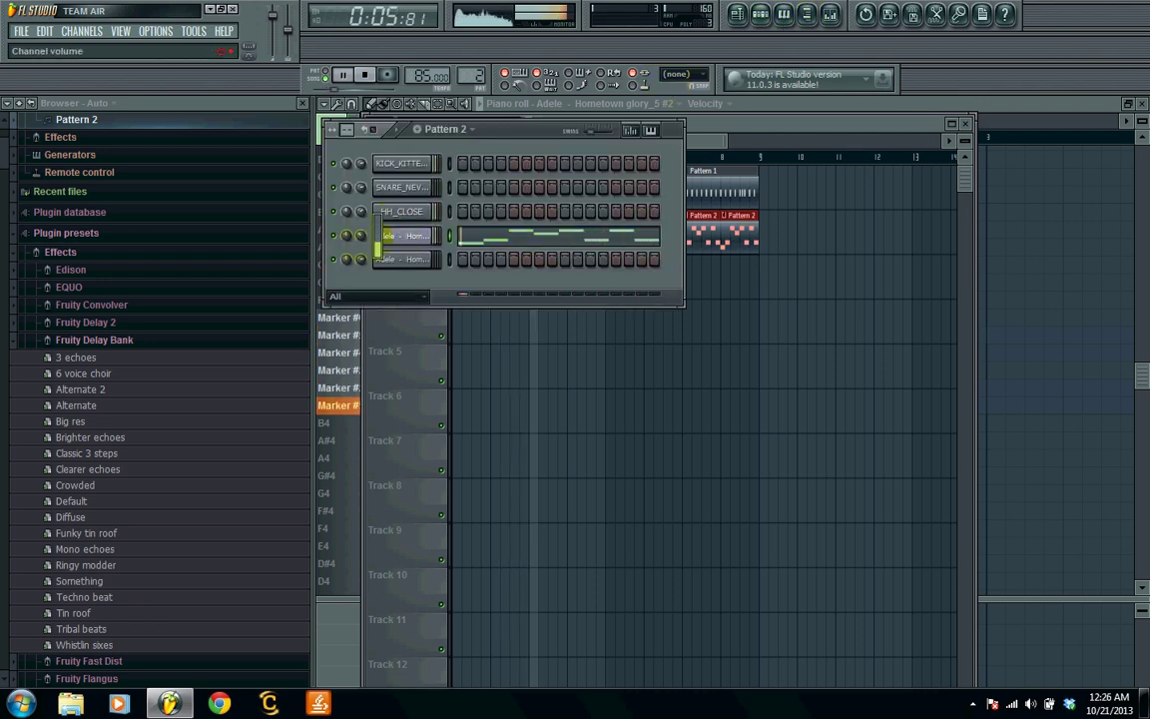
{"action": "right_click", "coordinate": [435, 234]}
{"action": "left_click", "coordinate": [404, 211]}
{"action": "right_click", "coordinate": [435, 235]}
{"action": "left_click", "coordinate": [462, 235]}
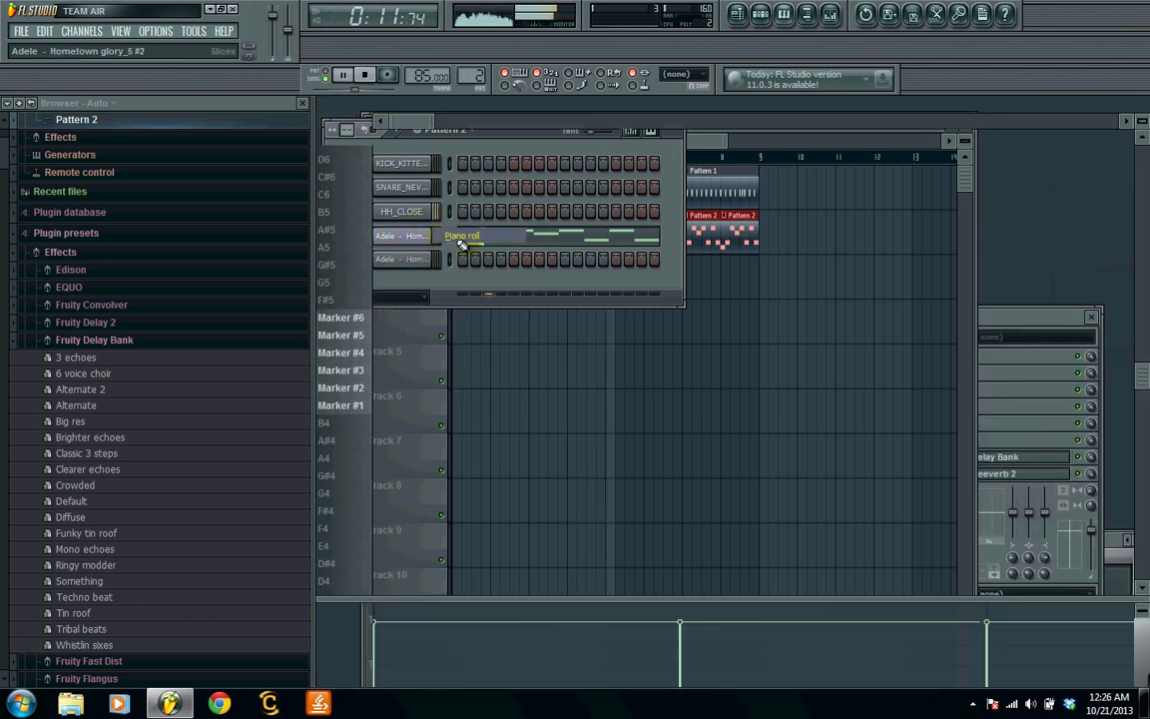
{"action": "key", "text": "space"}
Delete the notes at steps 3, 7 and 9, and extend the Marker #1 and Marker #5 notes at steps 1 and 5 to about four steps
{"action": "right_click", "coordinate": [430, 386]}
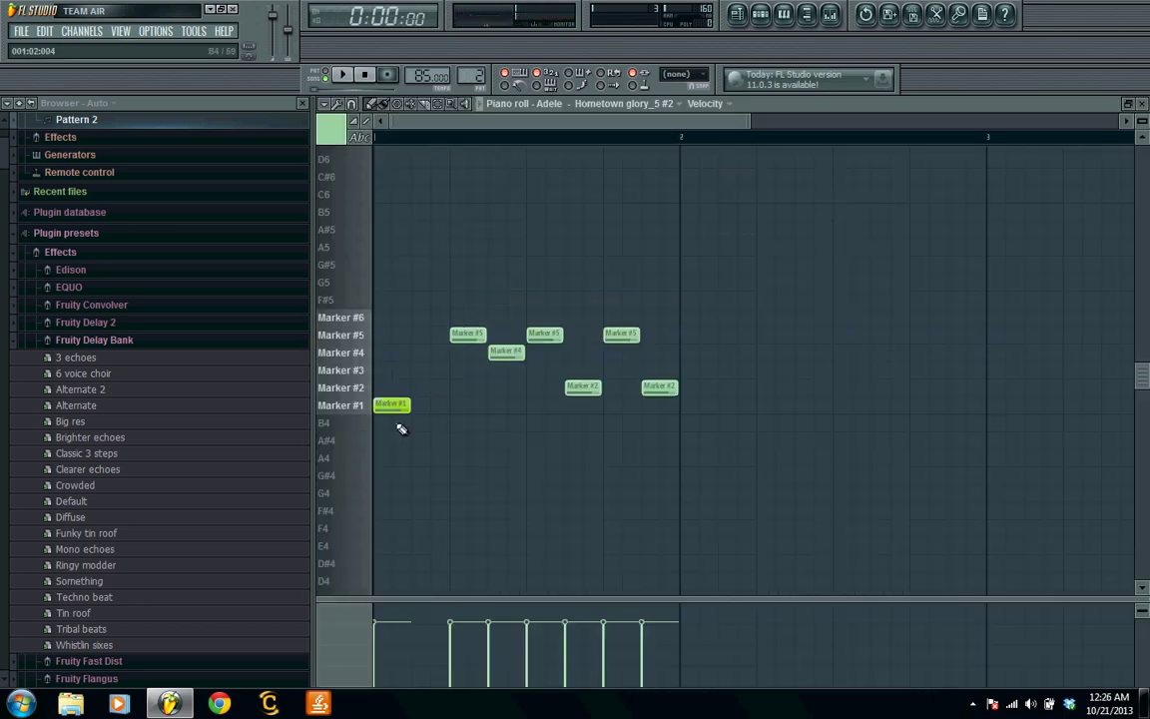
{"action": "left_click_drag", "start_coordinate": [418, 409], "coordinate": [448, 406]}
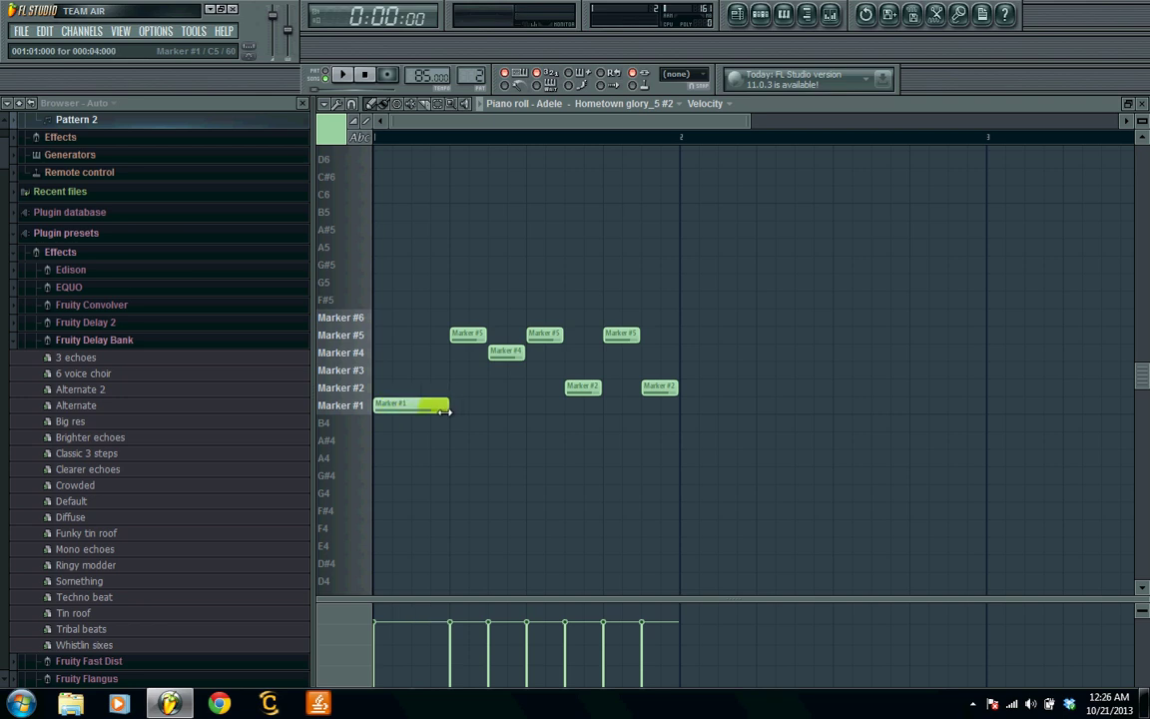
{"action": "right_click", "coordinate": [505, 351]}
{"action": "left_click_drag", "start_coordinate": [487, 341], "coordinate": [530, 339]}
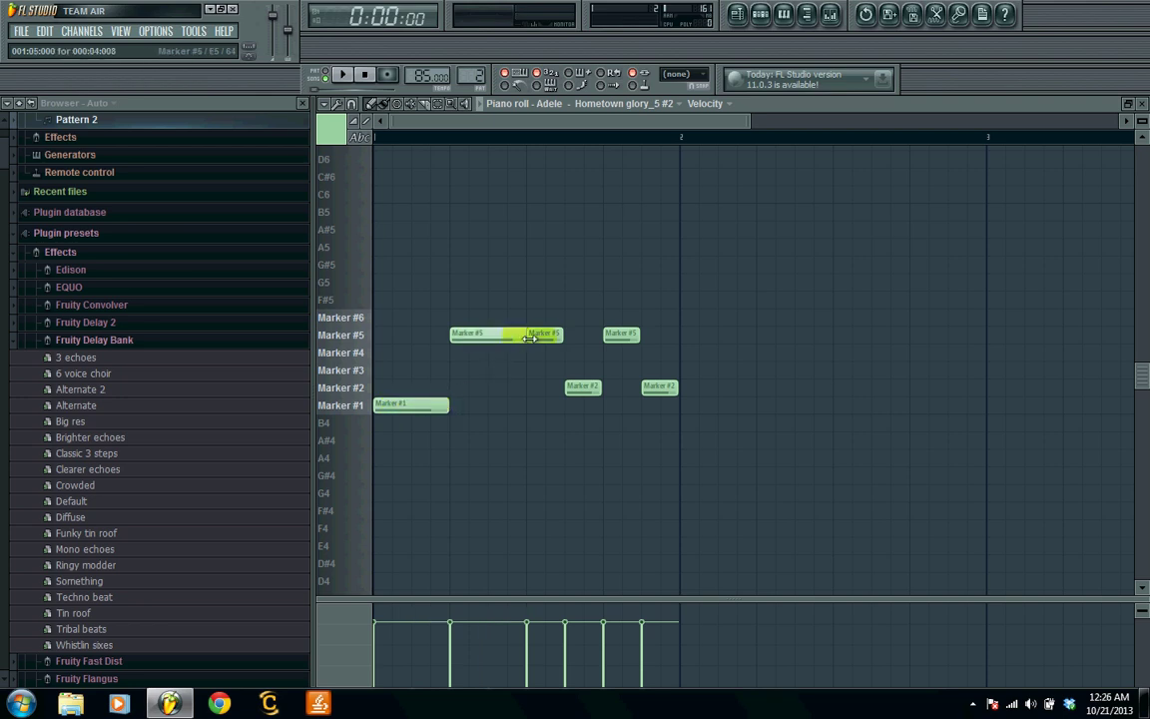
{"action": "right_click", "coordinate": [533, 339]}
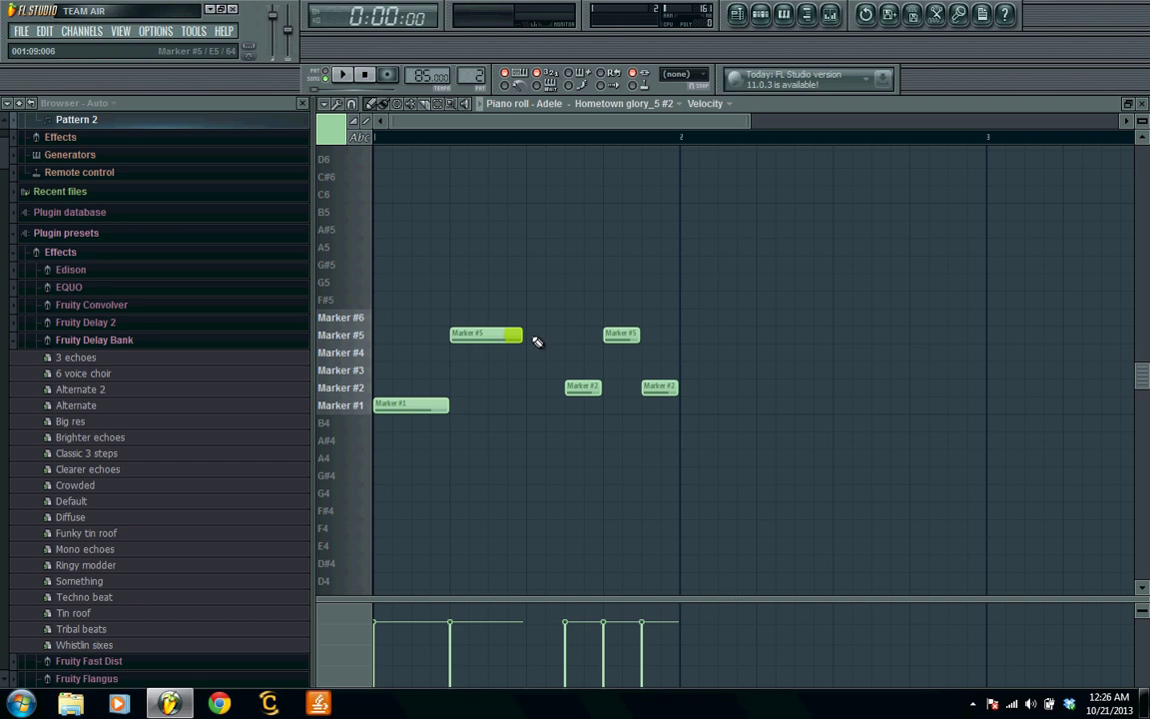
Make the second Marker #2 note span steps 9 to 12, delete the last one, extend the final Marker #5 note to nearly the bar's end and play
{"action": "mouse_move", "coordinate": [589, 389]}
{"action": "left_mouse_down"}
{"action": "mouse_move", "coordinate": [556, 389]}
{"action": "mouse_move", "coordinate": [605, 399]}
{"action": "left_mouse_up"}
{"action": "right_click", "coordinate": [667, 387]}
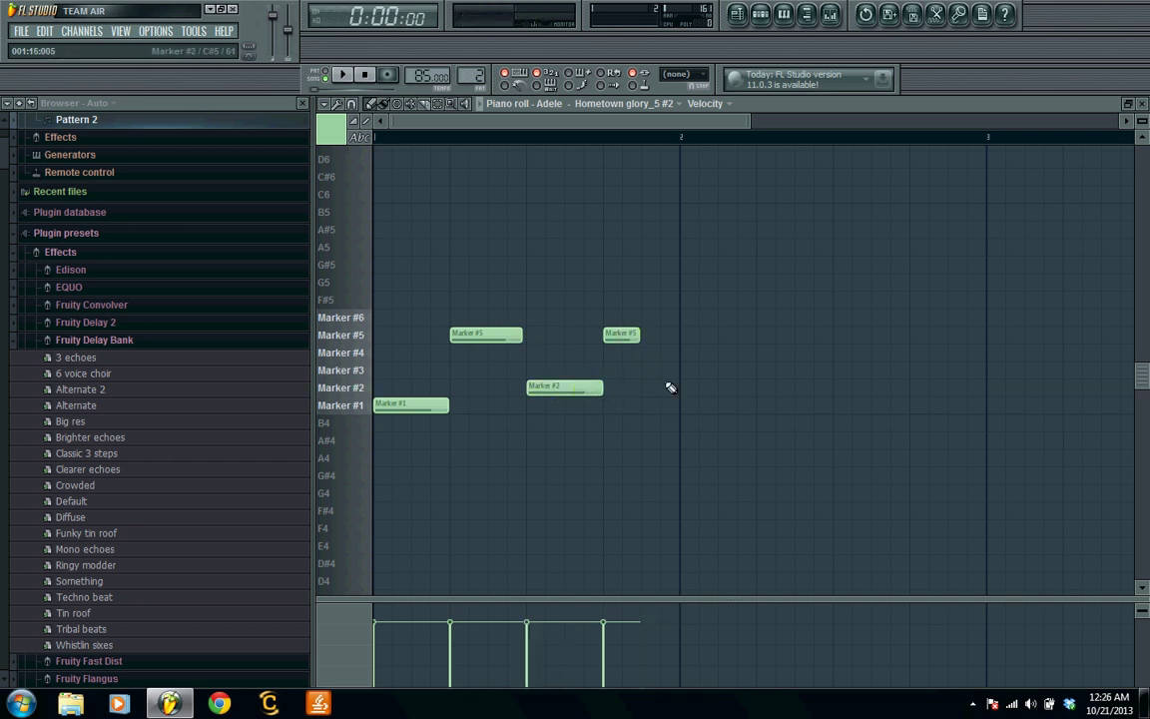
{"action": "left_click_drag", "start_coordinate": [640, 341], "coordinate": [675, 362]}
{"action": "key", "text": "space"}
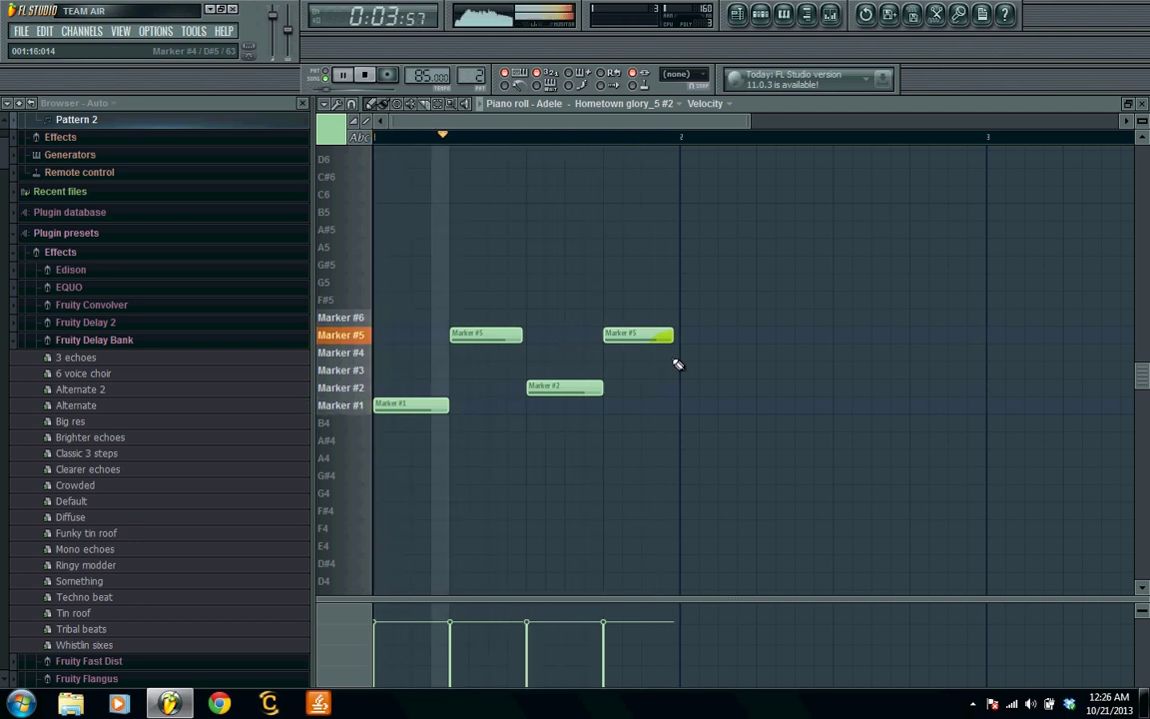
{"action": "key", "text": "space"}
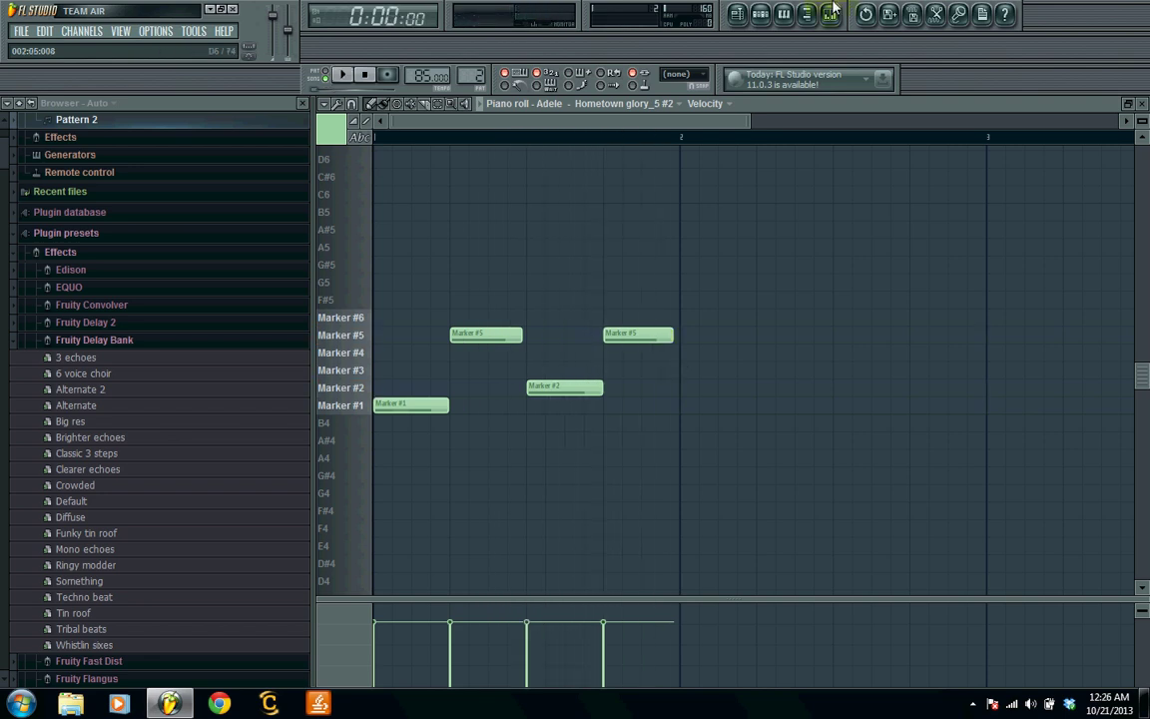
Bring up the playlist to view the updated Pattern 2 clips under the drum pattern
{"action": "left_click", "coordinate": [760, 13]}
{"action": "left_click", "coordinate": [760, 13]}
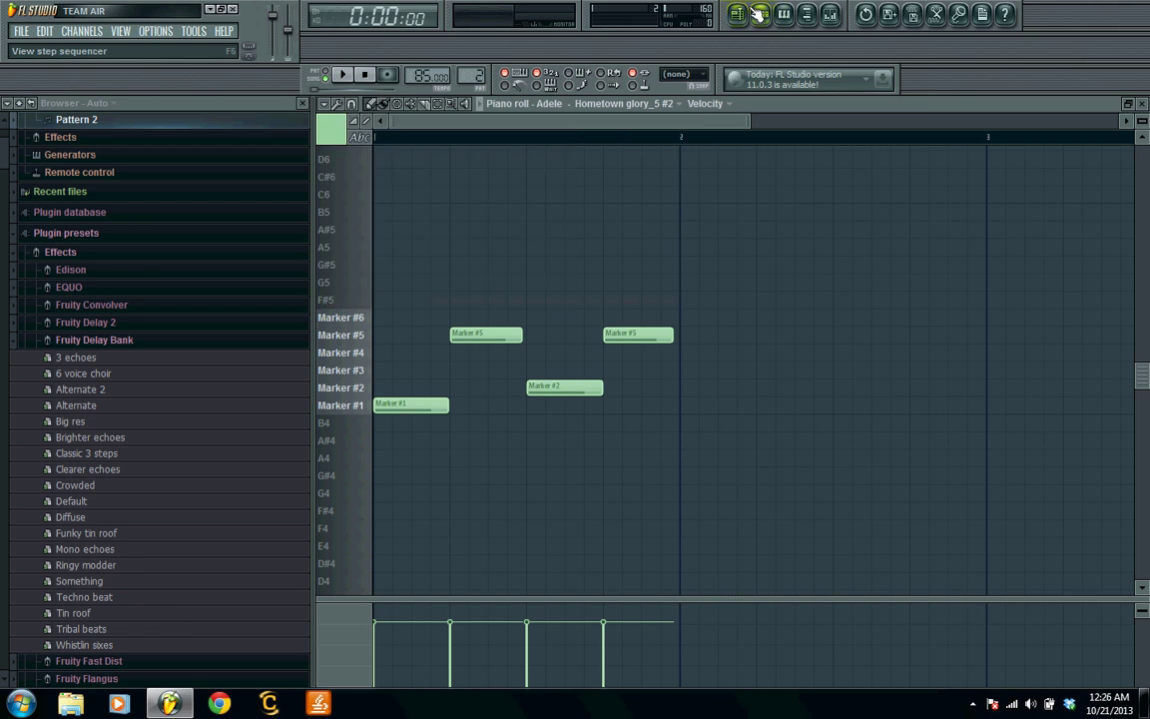
{"action": "left_click", "coordinate": [737, 12]}
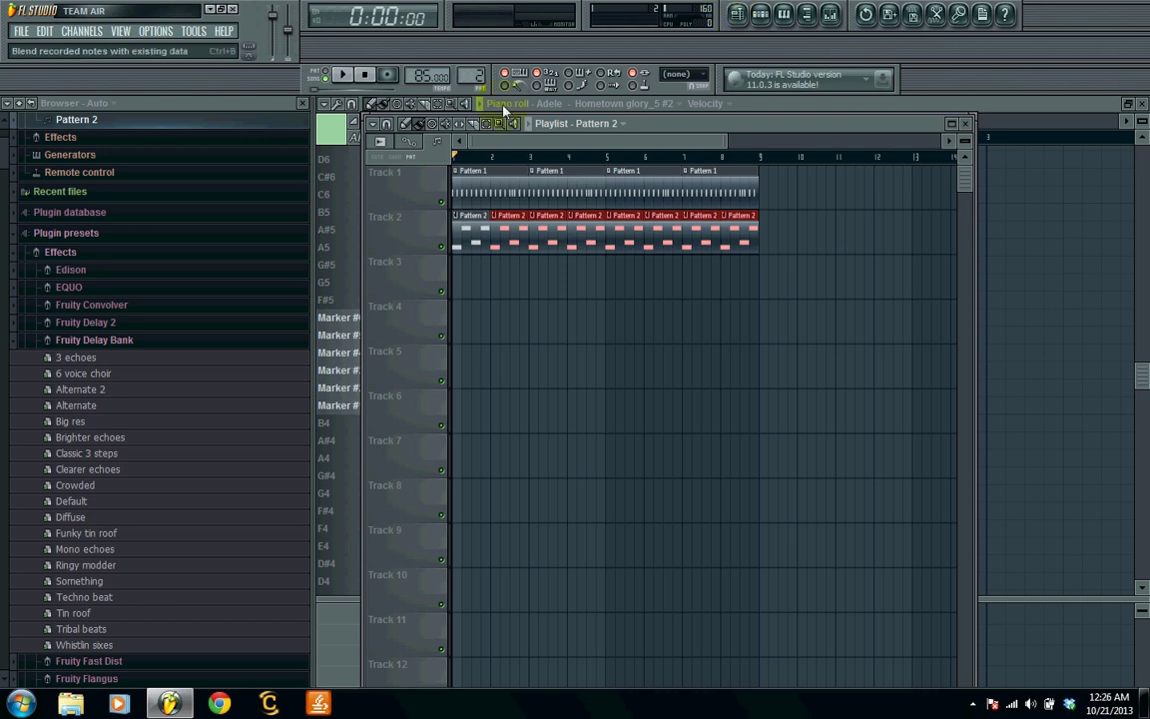
{"action": "left_click", "coordinate": [974, 703]}
{"action": "left_click", "coordinate": [944, 622]}
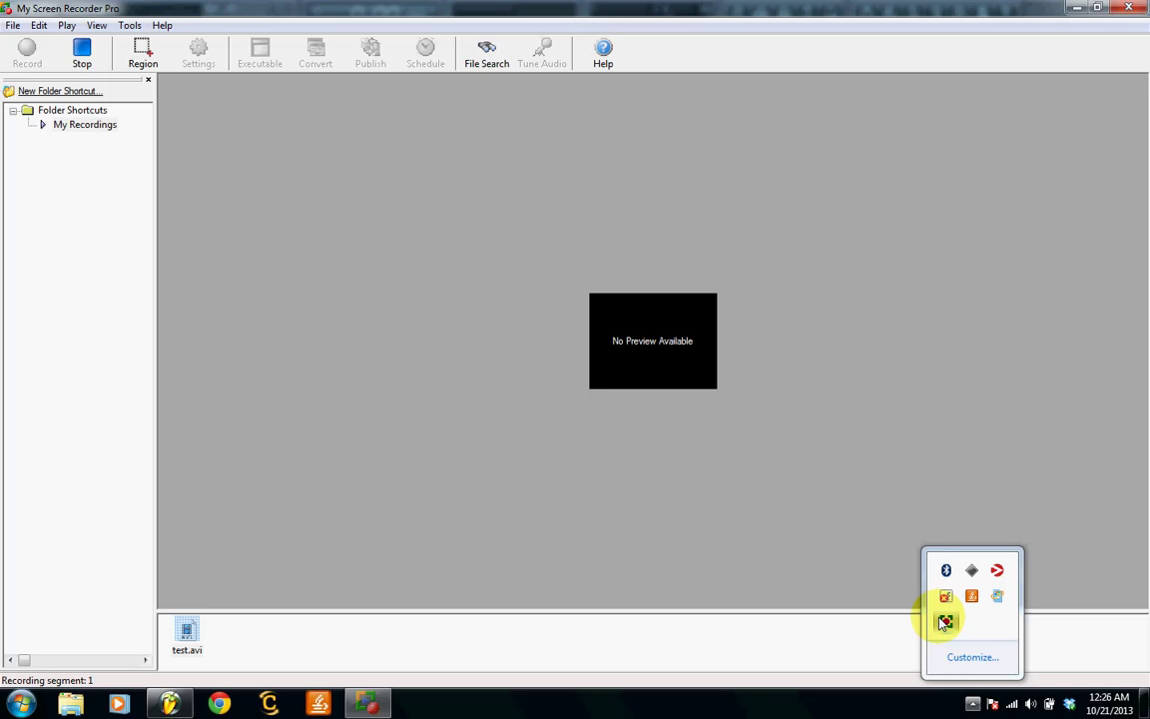